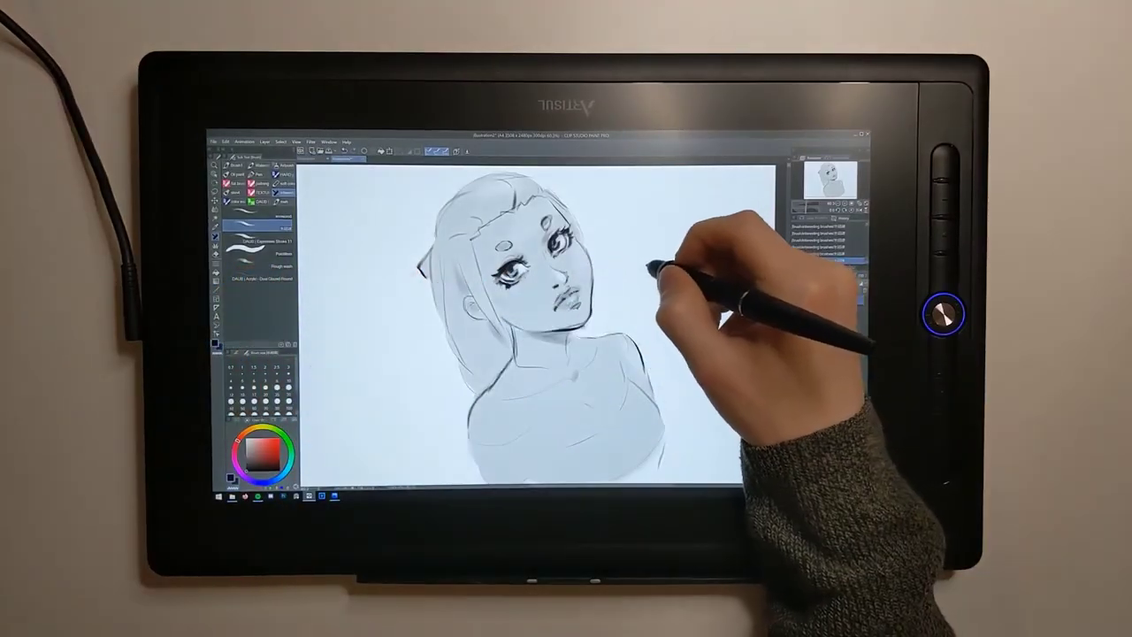
Step: Draw and undo a wavy pressure test stroke beside the portrait, and add a new raster layer above the sketch
{"action": "mouse_move", "coordinate": [627, 305]}
{"action": "left_mouse_down"}
{"action": "mouse_move", "coordinate": [691, 232]}
{"action": "mouse_move", "coordinate": [726, 243]}
{"action": "mouse_move", "coordinate": [720, 402]}
{"action": "left_mouse_up"}
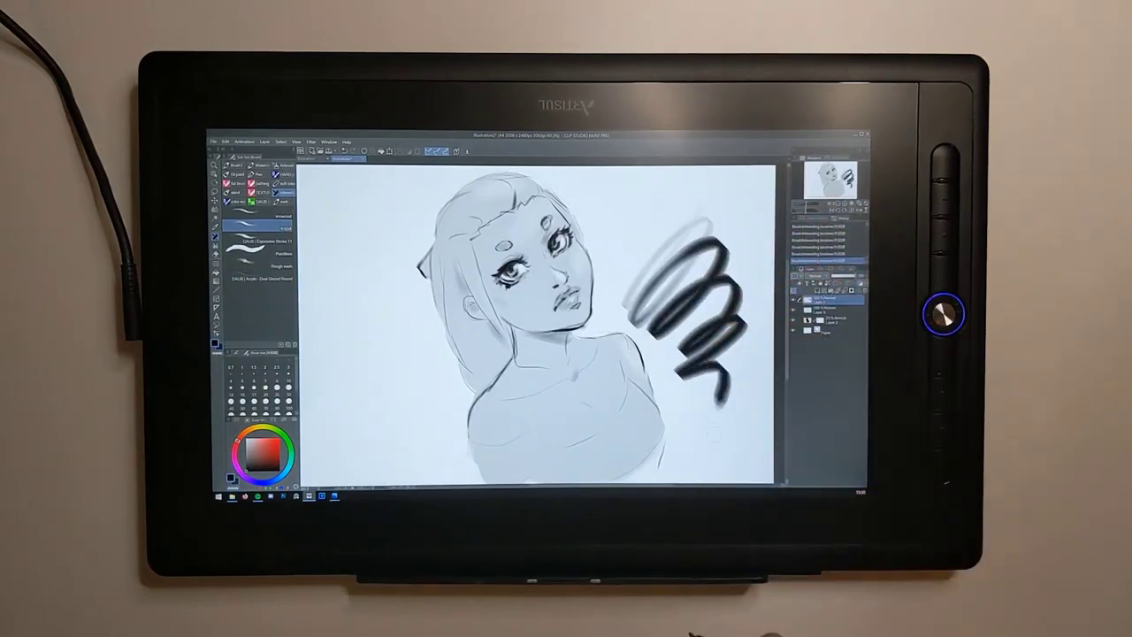
{"action": "key", "text": "ctrl+z"}
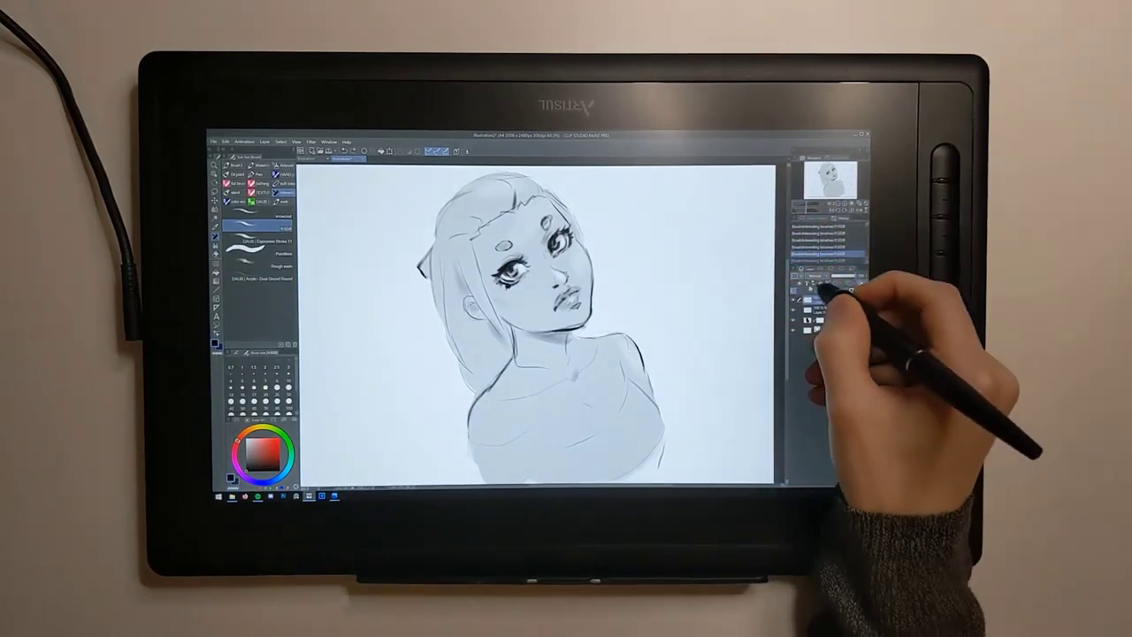
{"action": "left_click", "coordinate": [818, 290]}
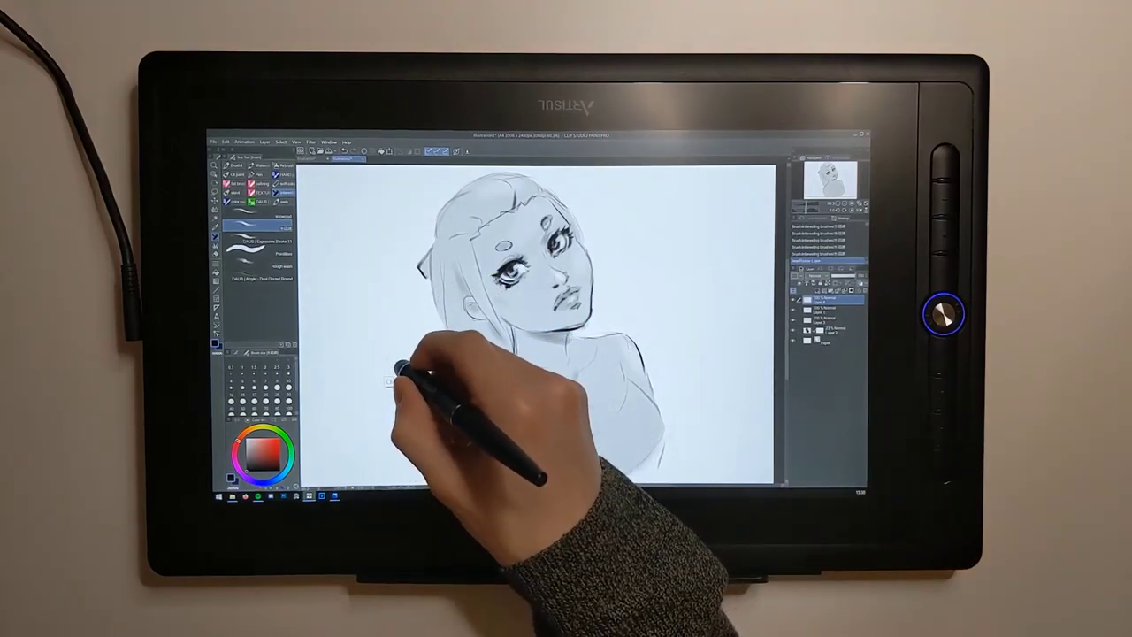
Step: Test pen pressure with tapered diagonal strokes beside the portrait on the new layer and undo them
{"action": "mouse_move", "coordinate": [678, 253]}
{"action": "left_mouse_down"}
{"action": "mouse_move", "coordinate": [641, 281]}
{"action": "mouse_move", "coordinate": [688, 256]}
{"action": "left_mouse_up"}
{"action": "mouse_move", "coordinate": [643, 303]}
{"action": "left_mouse_down"}
{"action": "mouse_move", "coordinate": [727, 256]}
{"action": "mouse_move", "coordinate": [666, 310]}
{"action": "mouse_move", "coordinate": [754, 269]}
{"action": "left_mouse_up"}
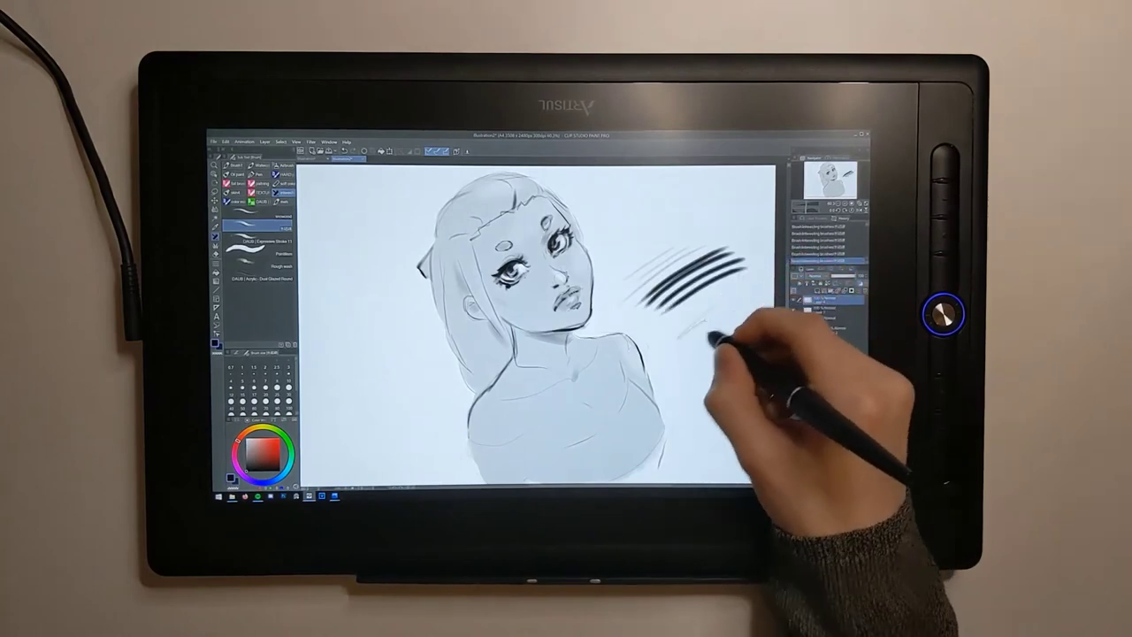
{"action": "mouse_move", "coordinate": [712, 320]}
{"action": "left_mouse_down"}
{"action": "mouse_move", "coordinate": [734, 349]}
{"action": "mouse_move", "coordinate": [761, 409]}
{"action": "left_mouse_up"}
{"action": "key", "text": "ctrl+z"}
{"action": "key", "text": "ctrl+z"}
{"action": "key", "text": "ctrl+z"}
{"action": "key", "text": "ctrl+z"}
{"action": "key", "text": "ctrl+z"}
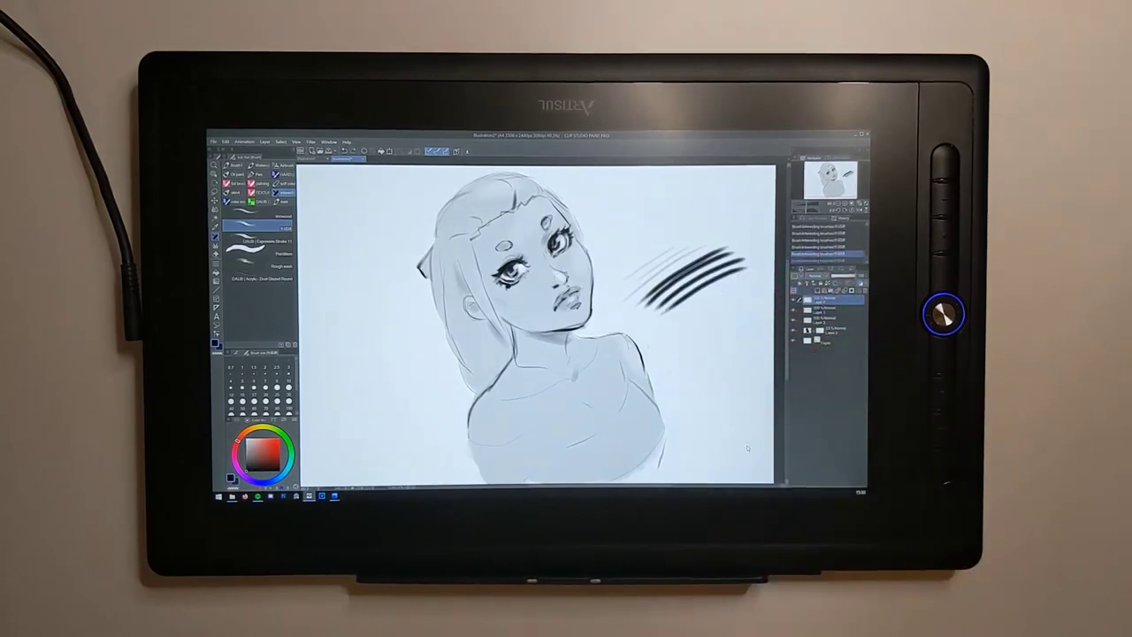
{"action": "key", "text": "ctrl+z"}
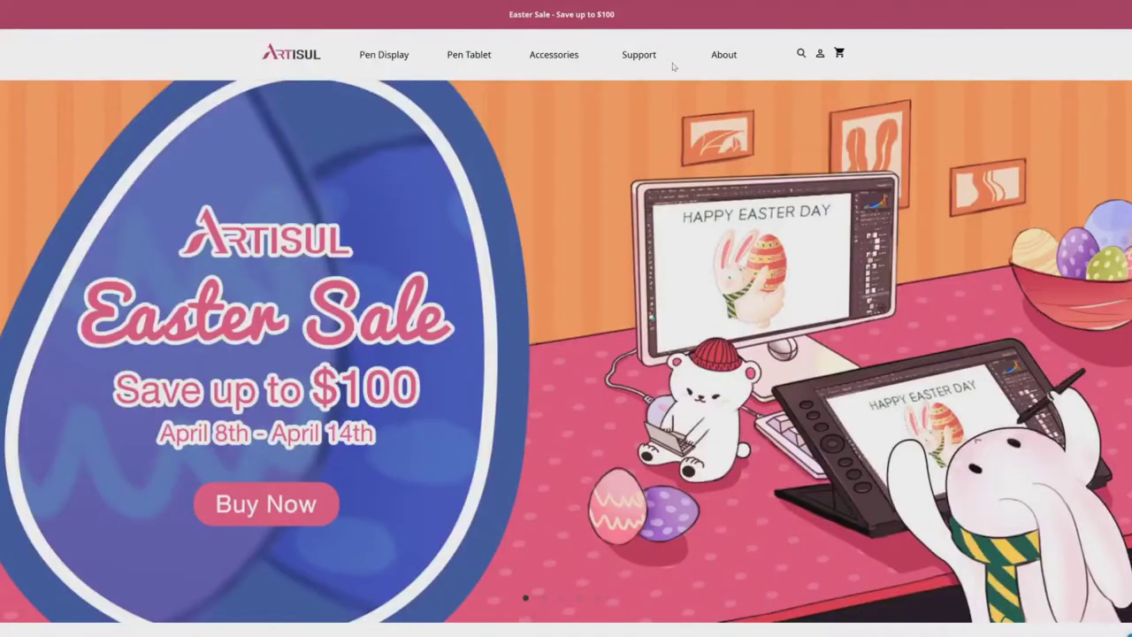
Step: Browse the Artisul website and examine the feature overview of the D16 Pro pen display
{"action": "mouse_move", "coordinate": [643, 60]}
{"action": "left_click", "coordinate": [647, 168]}
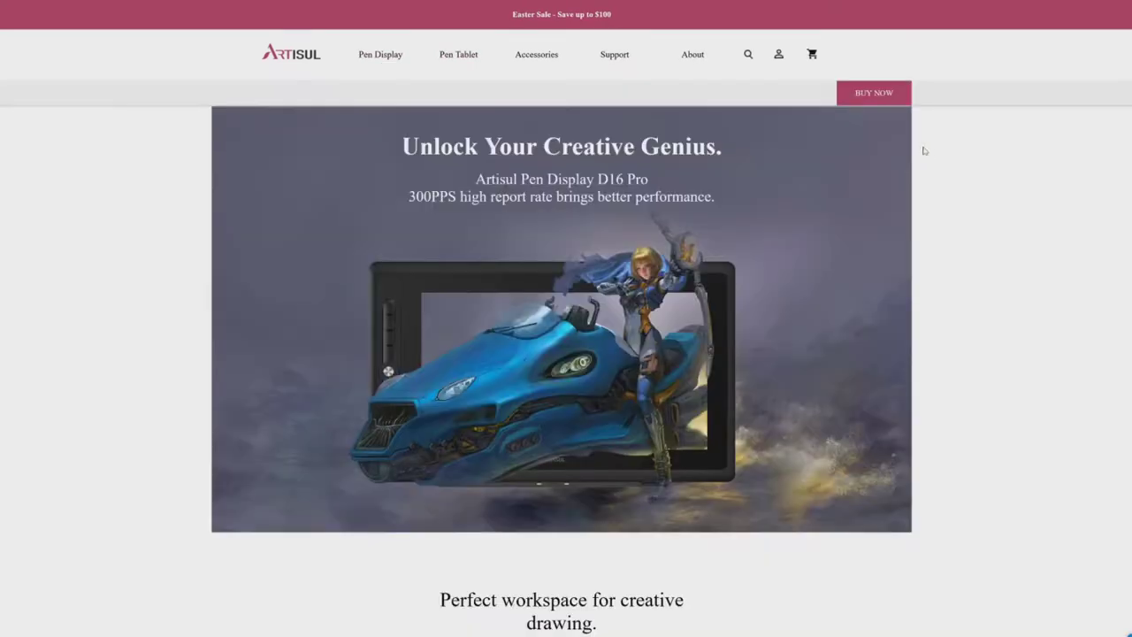
{"action": "scroll", "coordinate": [923, 149], "scroll_direction": "down", "scroll_amount": 10}
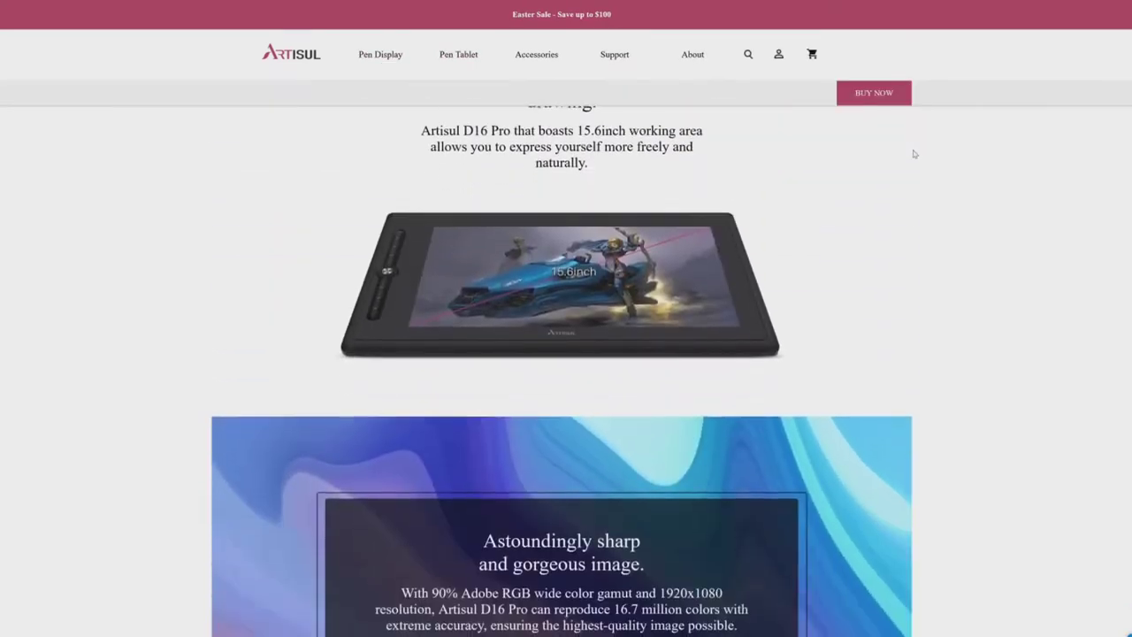
{"action": "scroll", "coordinate": [912, 156], "scroll_direction": "down", "scroll_amount": 10}
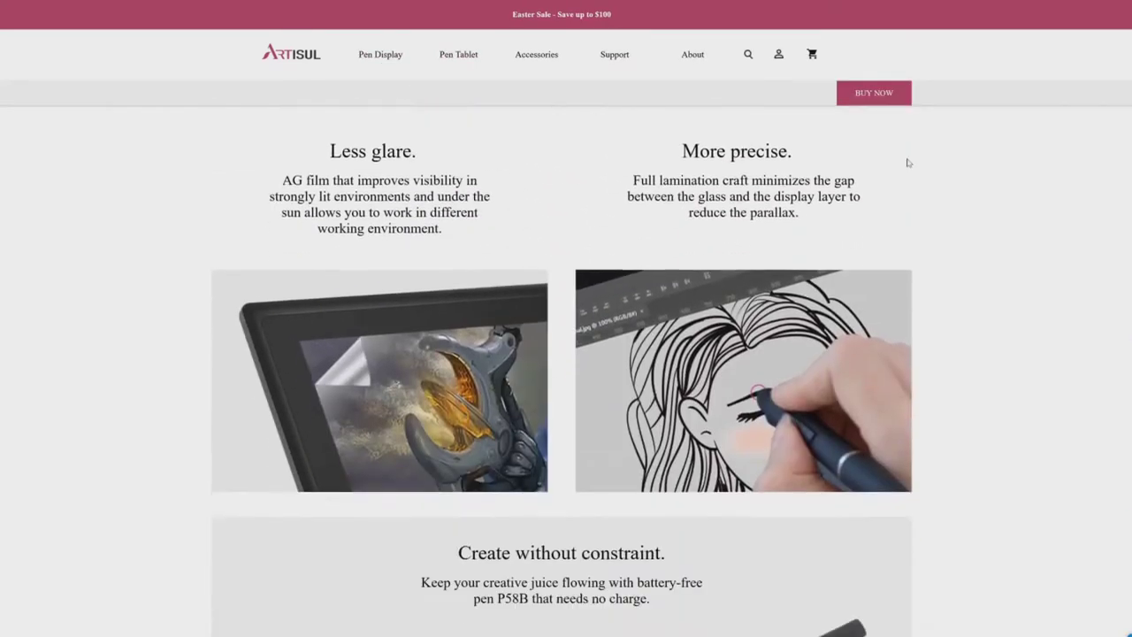
{"action": "scroll", "coordinate": [909, 163], "scroll_direction": "down", "scroll_amount": 10}
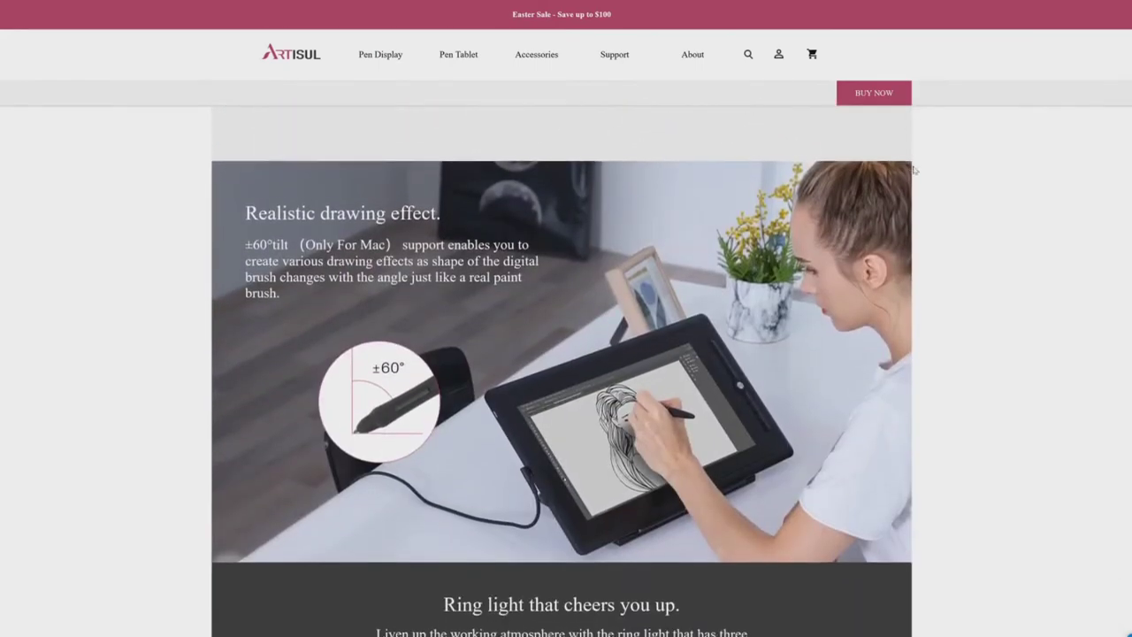
{"action": "scroll", "coordinate": [562, 372], "scroll_direction": "up", "scroll_amount": 20}
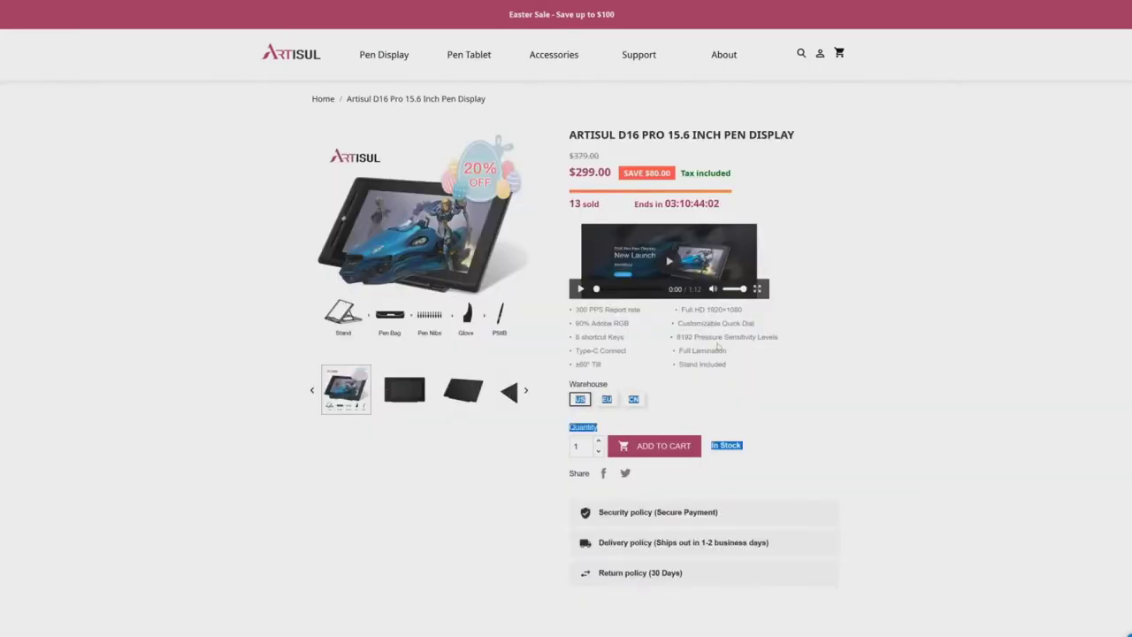
Step: Choose the CN warehouse on the Artisul D16 Pro product page
{"action": "key", "text": "ctrl+a"}
{"action": "left_click", "coordinate": [81, 166]}
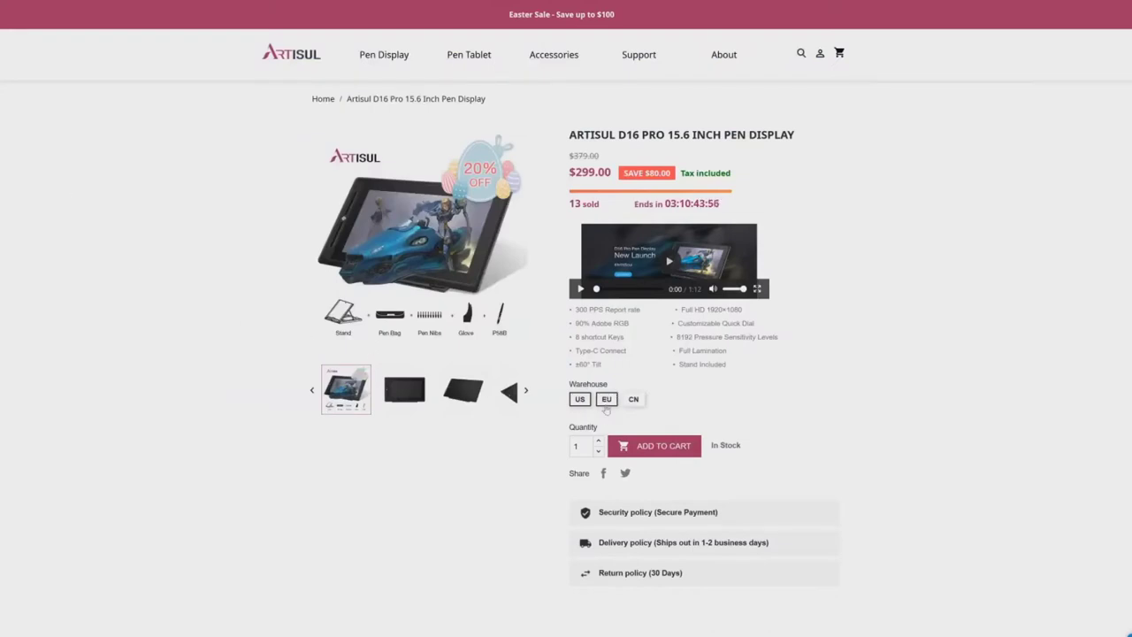
{"action": "left_click", "coordinate": [634, 399]}
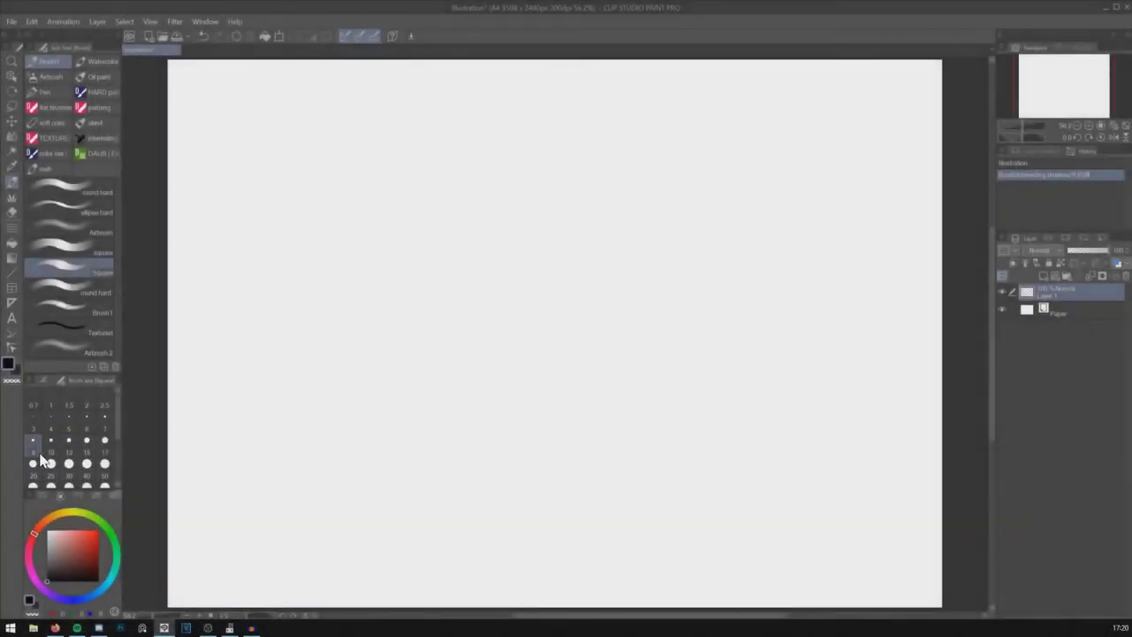
Step: In Clip Studio Paint, set the Square brush to size 17, test it with looping strokes across the canvas, and undo them
{"action": "left_click", "coordinate": [102, 441]}
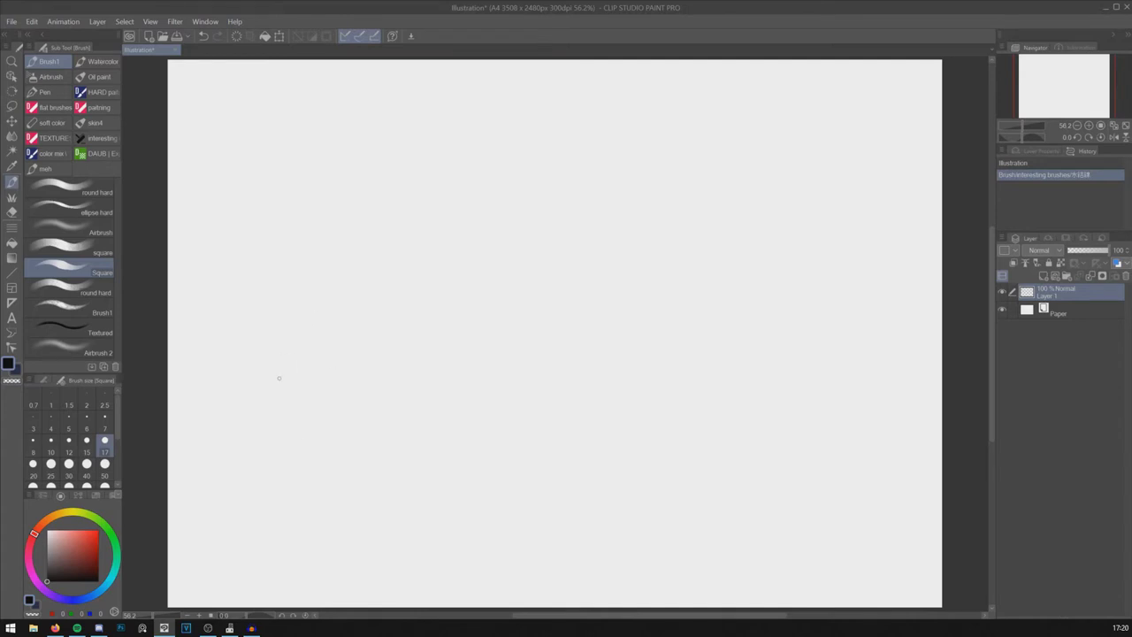
{"action": "mouse_move", "coordinate": [232, 396]}
{"action": "left_mouse_down"}
{"action": "mouse_move", "coordinate": [395, 147]}
{"action": "mouse_move", "coordinate": [248, 362]}
{"action": "mouse_move", "coordinate": [346, 270]}
{"action": "mouse_move", "coordinate": [368, 447]}
{"action": "mouse_move", "coordinate": [558, 205]}
{"action": "mouse_move", "coordinate": [453, 424]}
{"action": "mouse_move", "coordinate": [625, 338]}
{"action": "mouse_move", "coordinate": [534, 436]}
{"action": "mouse_move", "coordinate": [588, 234]}
{"action": "mouse_move", "coordinate": [700, 142]}
{"action": "mouse_move", "coordinate": [601, 385]}
{"action": "mouse_move", "coordinate": [765, 329]}
{"action": "mouse_move", "coordinate": [619, 241]}
{"action": "mouse_move", "coordinate": [882, 388]}
{"action": "mouse_move", "coordinate": [744, 387]}
{"action": "mouse_move", "coordinate": [879, 175]}
{"action": "mouse_move", "coordinate": [894, 419]}
{"action": "mouse_move", "coordinate": [798, 388]}
{"action": "mouse_move", "coordinate": [823, 495]}
{"action": "left_mouse_up"}
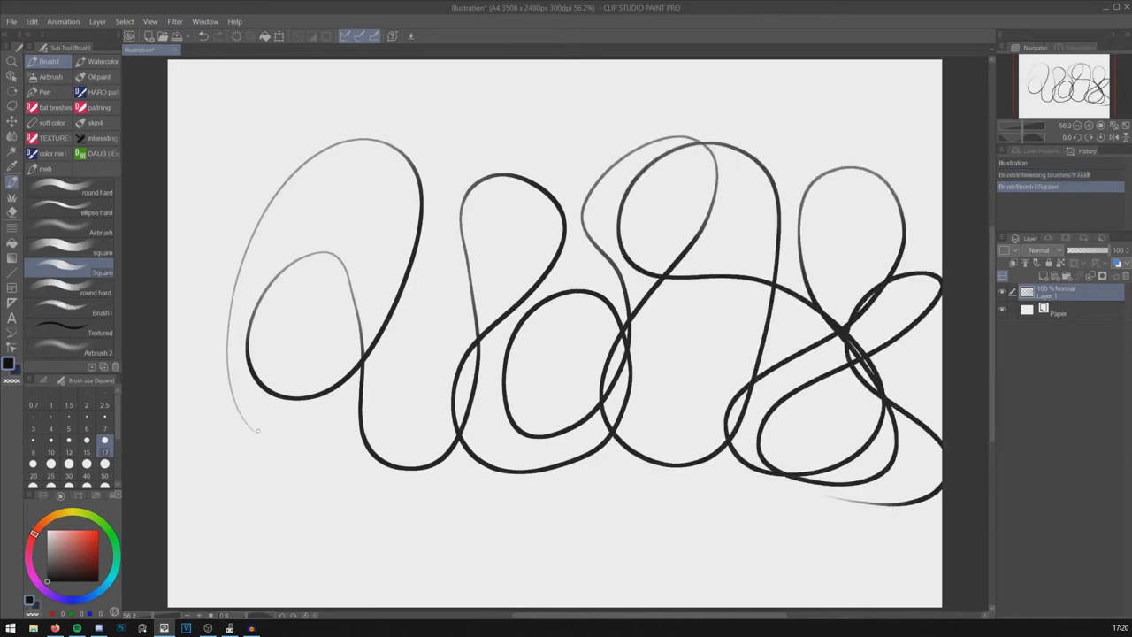
{"action": "mouse_move", "coordinate": [241, 478]}
{"action": "left_mouse_down"}
{"action": "mouse_move", "coordinate": [295, 277]}
{"action": "mouse_move", "coordinate": [332, 424]}
{"action": "mouse_move", "coordinate": [415, 433]}
{"action": "mouse_move", "coordinate": [442, 265]}
{"action": "mouse_move", "coordinate": [336, 209]}
{"action": "mouse_move", "coordinate": [596, 153]}
{"action": "mouse_move", "coordinate": [591, 425]}
{"action": "mouse_move", "coordinate": [718, 335]}
{"action": "left_mouse_up"}
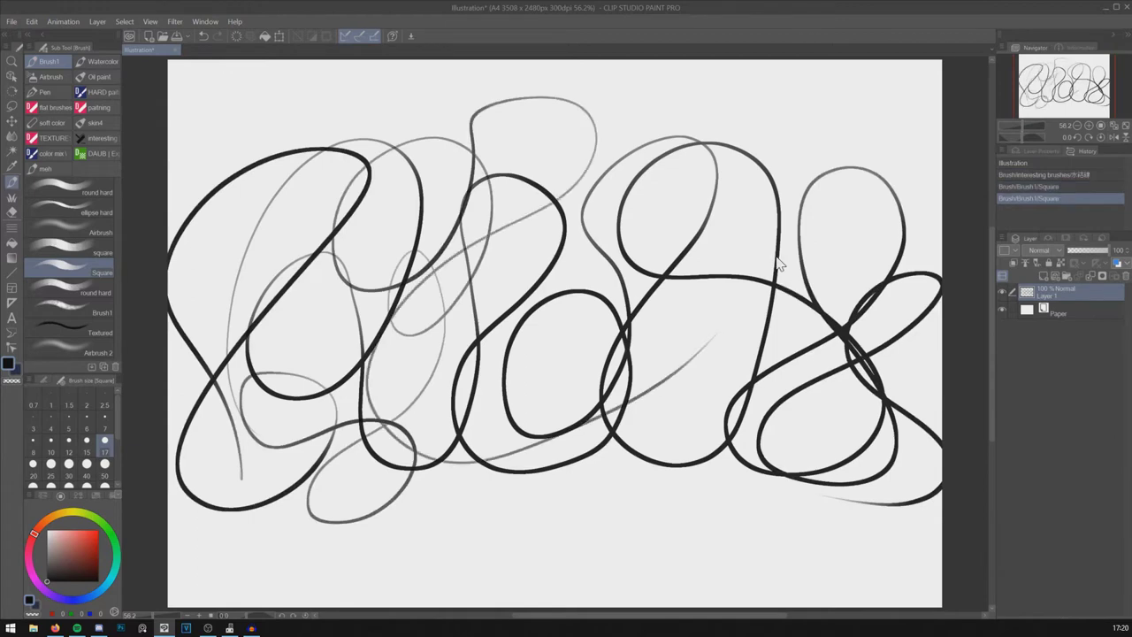
{"action": "key", "text": "ctrl+z"}
{"action": "key", "text": "ctrl+z"}
{"action": "mouse_move", "coordinate": [275, 413]}
{"action": "left_mouse_down"}
{"action": "mouse_move", "coordinate": [362, 434]}
{"action": "mouse_move", "coordinate": [416, 560]}
{"action": "mouse_move", "coordinate": [589, 477]}
{"action": "left_mouse_up"}
{"action": "mouse_move", "coordinate": [727, 321]}
{"action": "left_mouse_down"}
{"action": "mouse_move", "coordinate": [770, 311]}
{"action": "mouse_move", "coordinate": [933, 429]}
{"action": "left_mouse_up"}
{"action": "key", "text": "ctrl+z"}
{"action": "key", "text": "ctrl+z"}
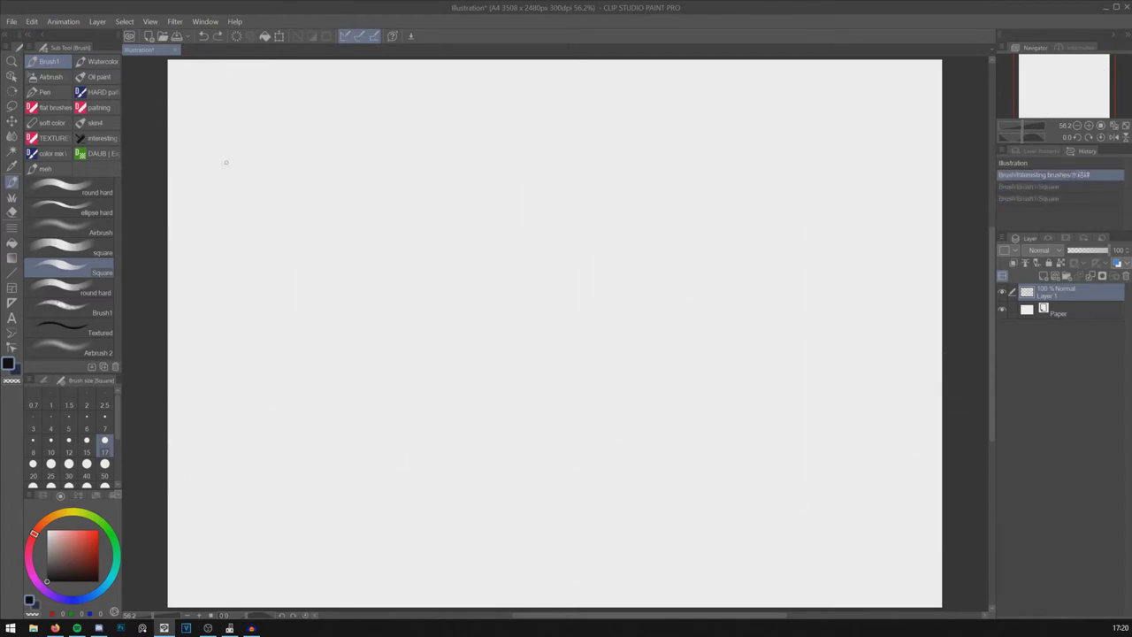
Step: Test light pressure with long diagonal Square brush strokes sweeping across the canvas and undo them
{"action": "mouse_move", "coordinate": [225, 161]}
{"action": "left_mouse_down"}
{"action": "mouse_move", "coordinate": [227, 188]}
{"action": "mouse_move", "coordinate": [189, 257]}
{"action": "mouse_move", "coordinate": [556, 61]}
{"action": "mouse_move", "coordinate": [173, 329]}
{"action": "mouse_move", "coordinate": [651, 62]}
{"action": "left_mouse_up"}
{"action": "mouse_move", "coordinate": [186, 361]}
{"action": "left_mouse_down"}
{"action": "mouse_move", "coordinate": [637, 101]}
{"action": "mouse_move", "coordinate": [743, 62]}
{"action": "left_mouse_up"}
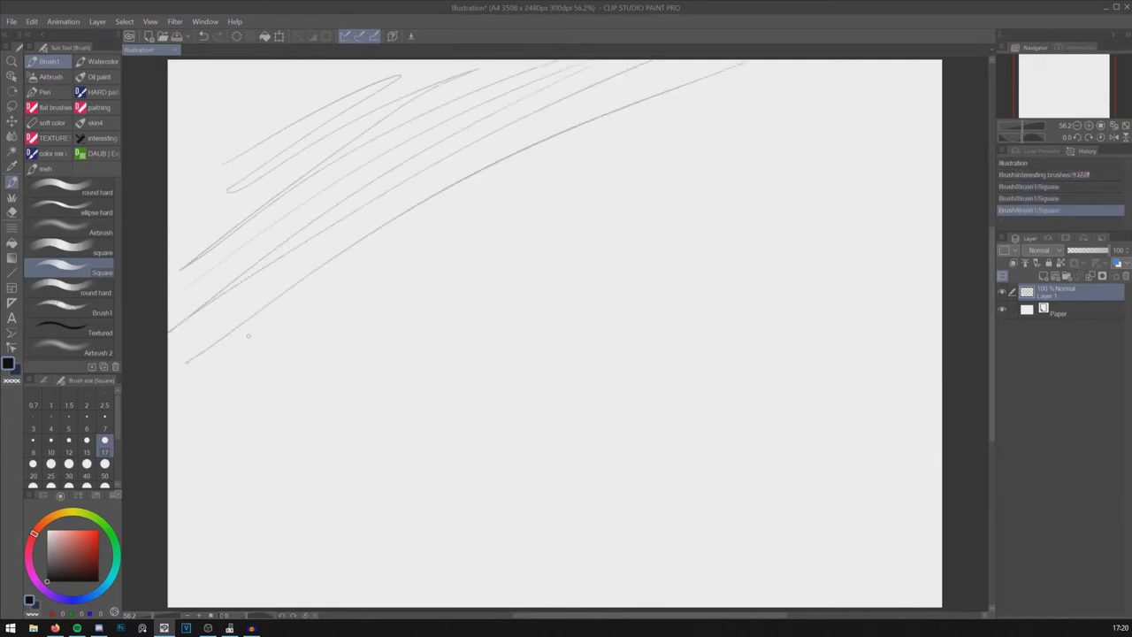
{"action": "left_click_drag", "start_coordinate": [191, 398], "coordinate": [821, 61]}
{"action": "mouse_move", "coordinate": [192, 492]}
{"action": "left_mouse_down"}
{"action": "mouse_move", "coordinate": [865, 106]}
{"action": "mouse_move", "coordinate": [273, 523]}
{"action": "mouse_move", "coordinate": [943, 140]}
{"action": "mouse_move", "coordinate": [504, 451]}
{"action": "mouse_move", "coordinate": [940, 232]}
{"action": "mouse_move", "coordinate": [941, 362]}
{"action": "left_mouse_up"}
{"action": "key", "text": "ctrl+z"}
{"action": "key", "text": "ctrl+z"}
{"action": "key", "text": "ctrl+z"}
{"action": "key", "text": "ctrl+z"}
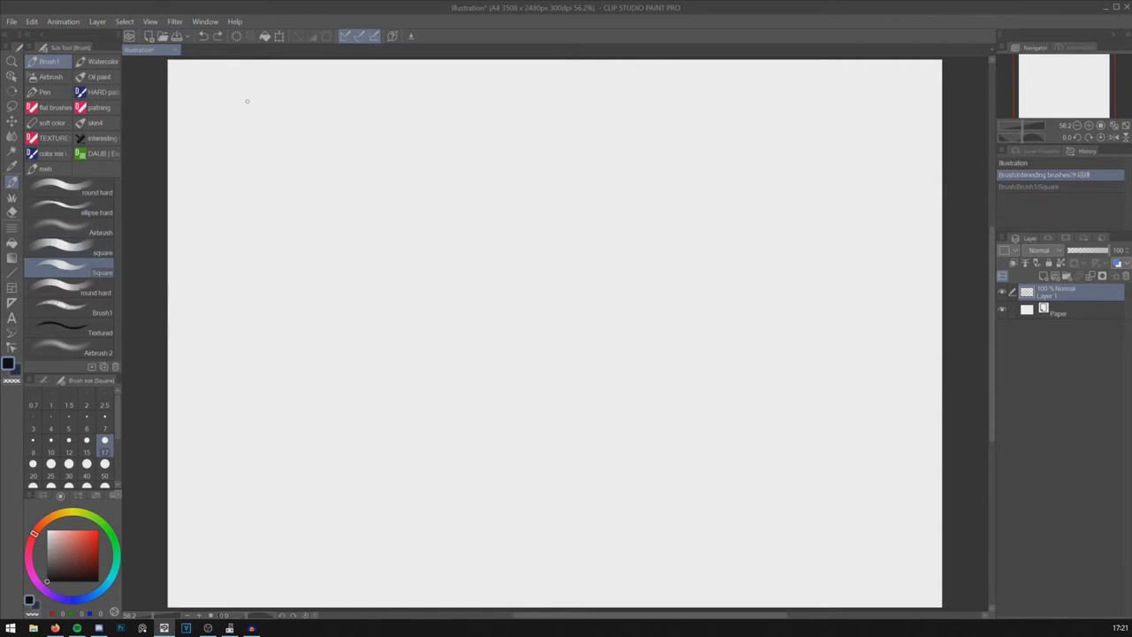
Step: Try sketching a large circle in the canvas's upper left with the Square brush and undo it
{"action": "left_click_drag", "start_coordinate": [367, 98], "coordinate": [245, 316]}
{"action": "key", "text": "ctrl+z"}
{"action": "mouse_move", "coordinate": [354, 115]}
{"action": "left_mouse_down"}
{"action": "mouse_move", "coordinate": [392, 309]}
{"action": "mouse_move", "coordinate": [335, 261]}
{"action": "left_mouse_up"}
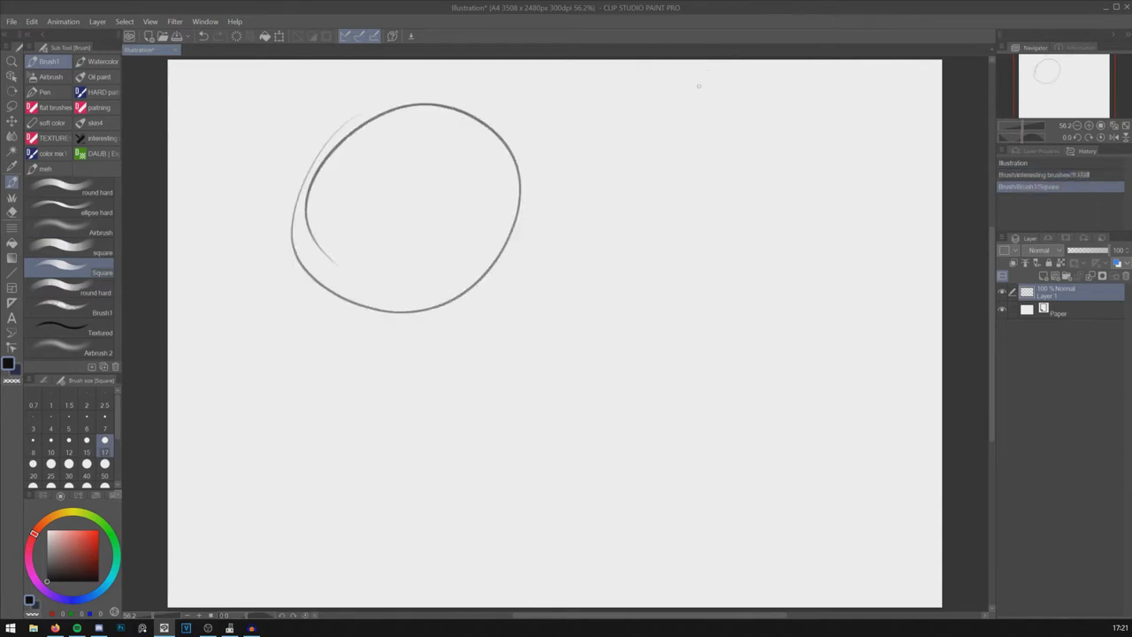
{"action": "key", "text": "ctrl+z"}
Step: Try a head construction sketch with a circle, curved centre line, eye line and jaw stroke, and undo it
{"action": "mouse_move", "coordinate": [455, 97]}
{"action": "left_mouse_down"}
{"action": "mouse_move", "coordinate": [576, 127]}
{"action": "mouse_move", "coordinate": [460, 86]}
{"action": "mouse_move", "coordinate": [501, 214]}
{"action": "left_mouse_up"}
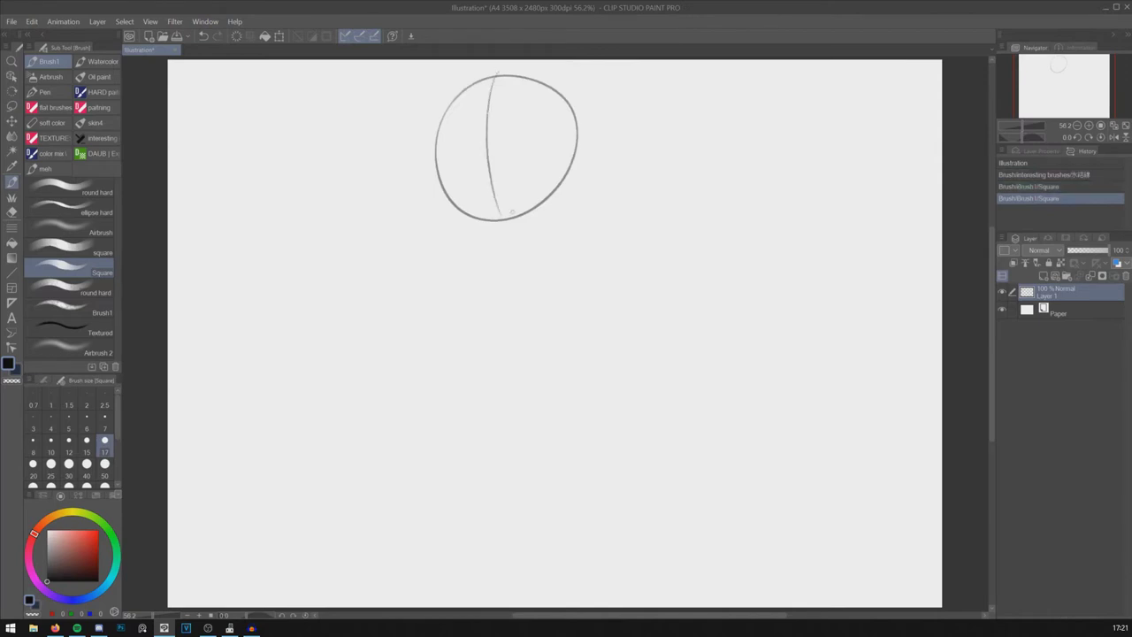
{"action": "left_click_drag", "start_coordinate": [449, 157], "coordinate": [637, 115]}
{"action": "left_click_drag", "start_coordinate": [450, 202], "coordinate": [465, 221]}
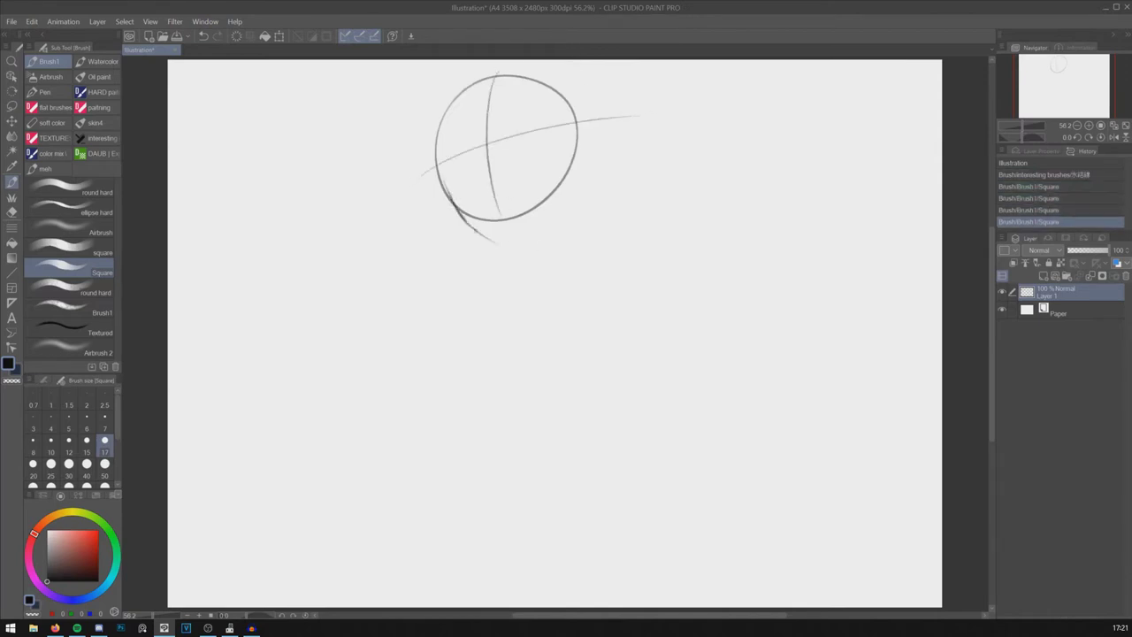
{"action": "key", "text": "ctrl+z"}
{"action": "key", "text": "ctrl+z"}
{"action": "key", "text": "ctrl+z"}
{"action": "key", "text": "ctrl+z"}
{"action": "key", "text": "ctrl+z"}
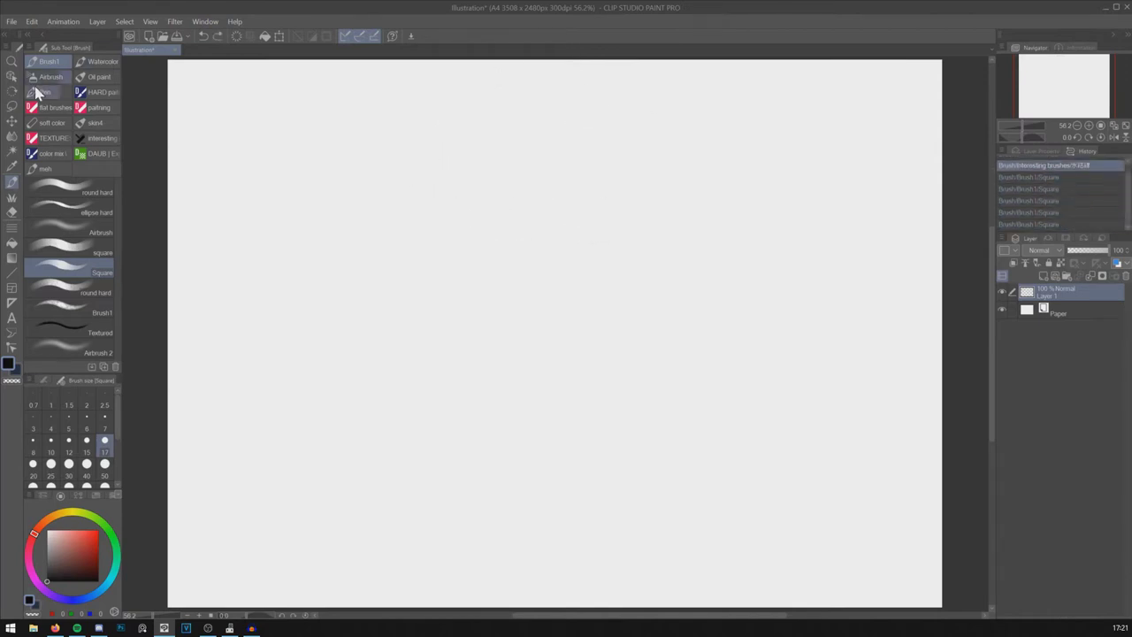
Step: Try the Oil paint flat brush with a large S-shaped stroke and short extra strokes, and undo them
{"action": "left_click", "coordinate": [48, 78]}
{"action": "left_click", "coordinate": [57, 63]}
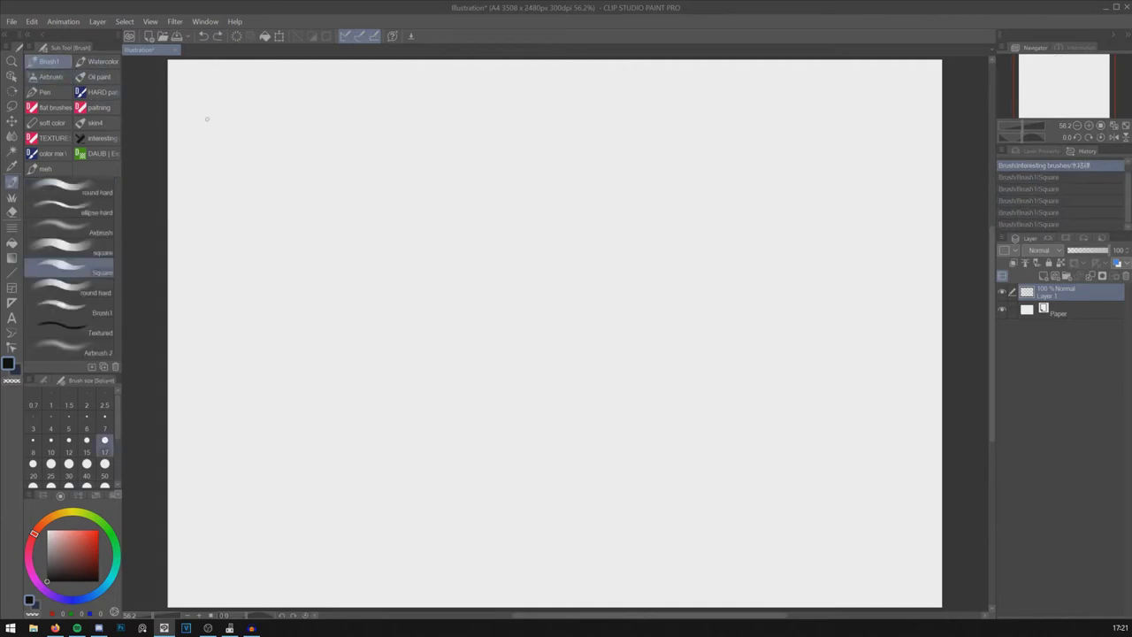
{"action": "left_click", "coordinate": [97, 77]}
{"action": "mouse_move", "coordinate": [208, 203]}
{"action": "left_mouse_down"}
{"action": "mouse_move", "coordinate": [367, 115]}
{"action": "mouse_move", "coordinate": [266, 360]}
{"action": "mouse_move", "coordinate": [706, 264]}
{"action": "left_mouse_up"}
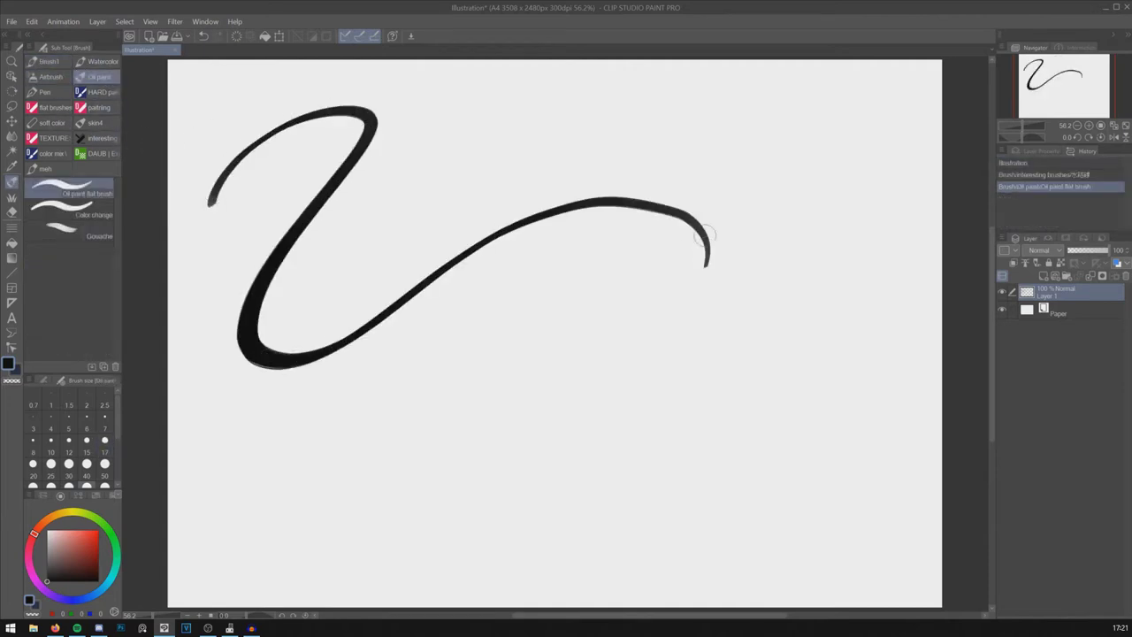
{"action": "mouse_move", "coordinate": [636, 241]}
{"action": "left_mouse_down"}
{"action": "mouse_move", "coordinate": [640, 297]}
{"action": "mouse_move", "coordinate": [715, 240]}
{"action": "left_mouse_up"}
{"action": "left_click_drag", "start_coordinate": [713, 238], "coordinate": [791, 212]}
{"action": "key", "text": "ctrl+z"}
{"action": "key", "text": "ctrl+z"}
{"action": "key", "text": "ctrl+z"}
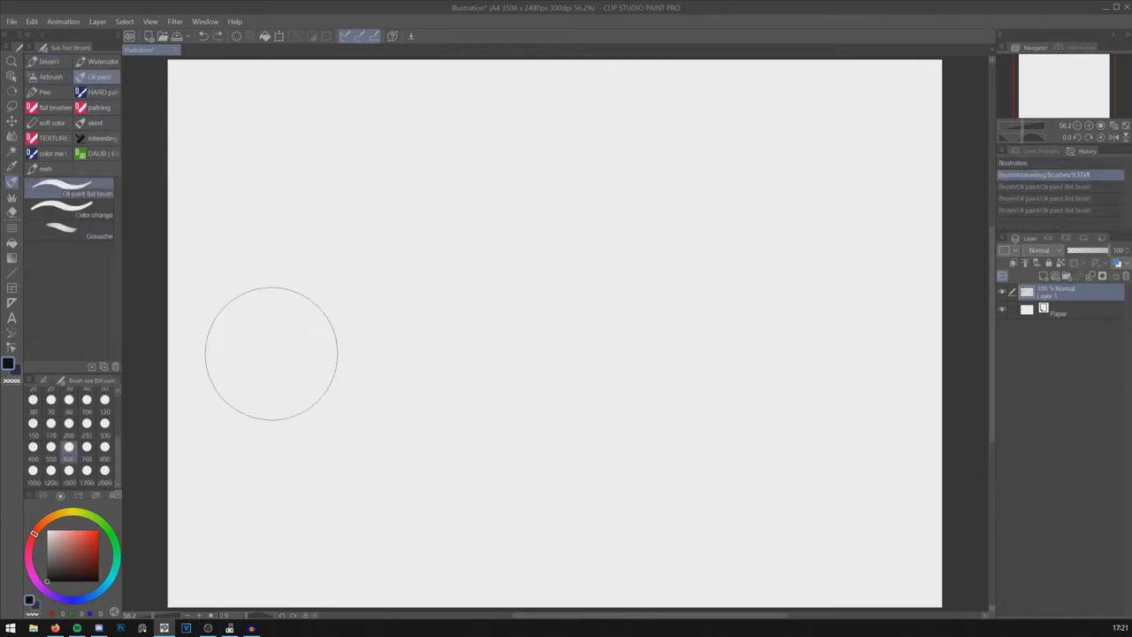
Step: Enlarge the Oil paint flat brush to size 800, test it with broad strokes, and undo them
{"action": "left_click", "coordinate": [85, 408]}
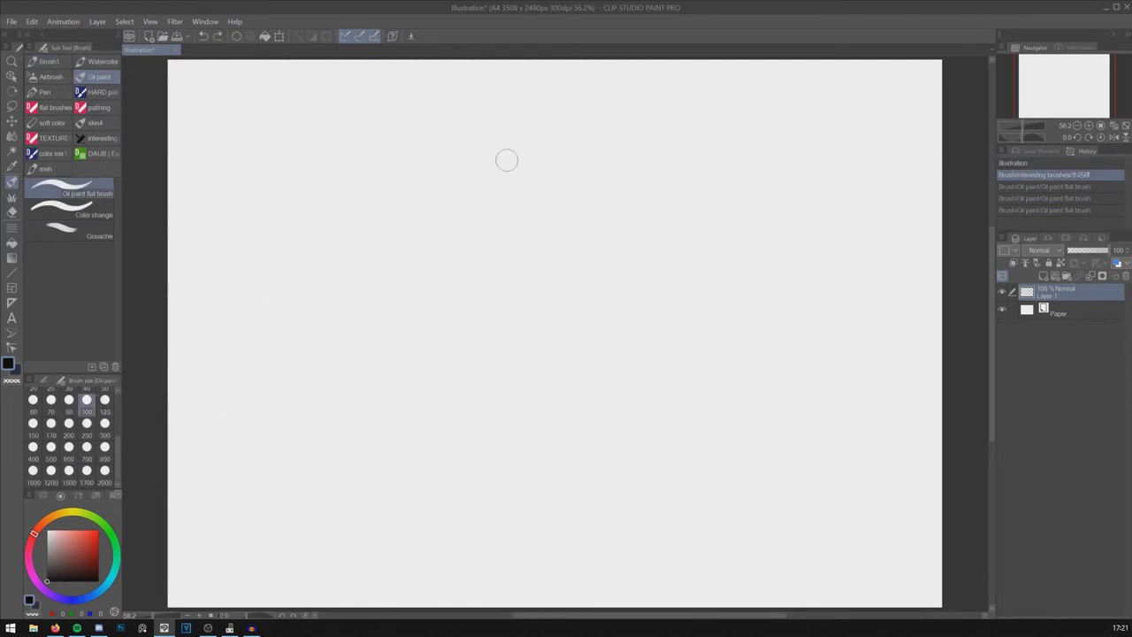
{"action": "left_click", "coordinate": [105, 452]}
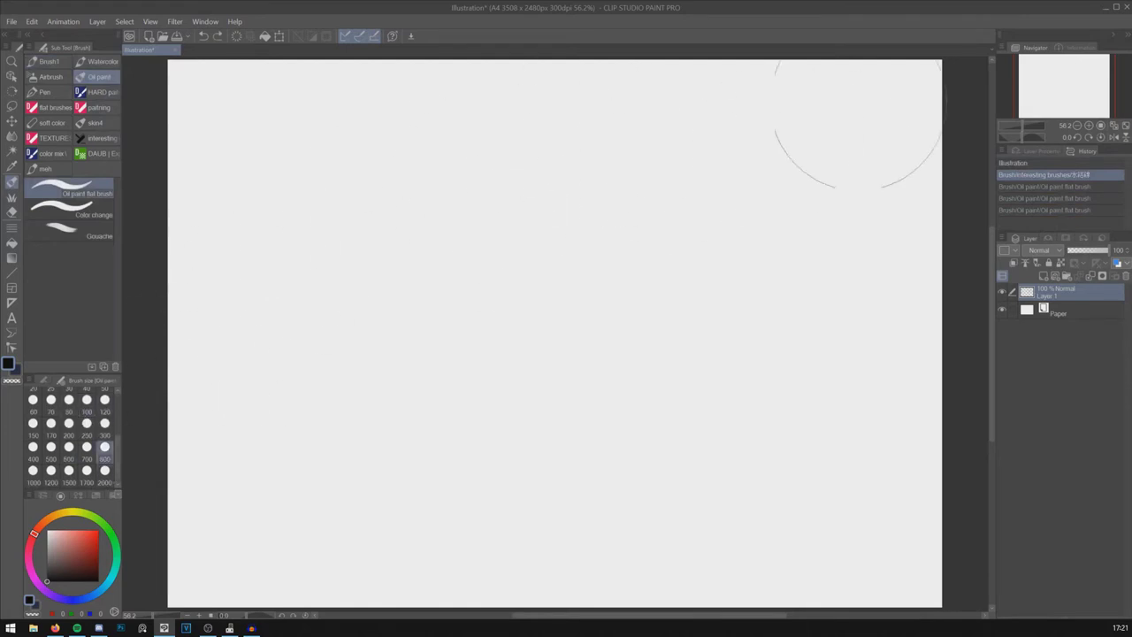
{"action": "mouse_move", "coordinate": [812, 123]}
{"action": "left_mouse_down"}
{"action": "mouse_move", "coordinate": [743, 114]}
{"action": "mouse_move", "coordinate": [384, 324]}
{"action": "left_mouse_up"}
{"action": "key", "text": "ctrl+z"}
{"action": "left_click_drag", "start_coordinate": [389, 155], "coordinate": [384, 374]}
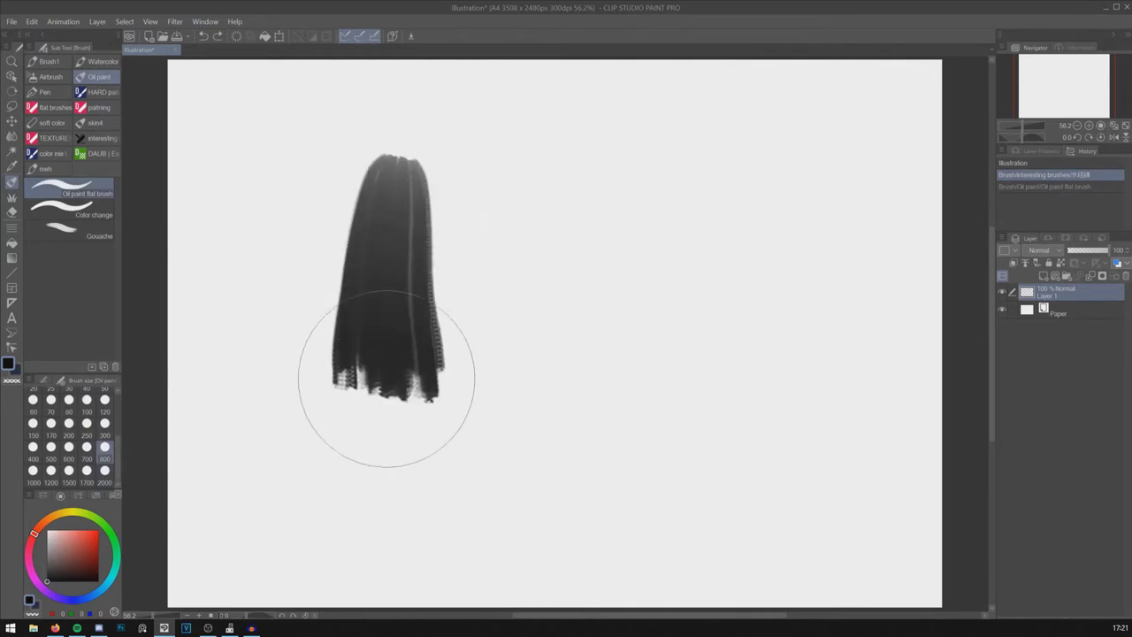
{"action": "key", "text": "ctrl+z"}
{"action": "key", "text": "ctrl+z"}
Step: Select the ellipse hard brush at size 300 and choose a reddish-brown colour
{"action": "left_click", "coordinate": [48, 61]}
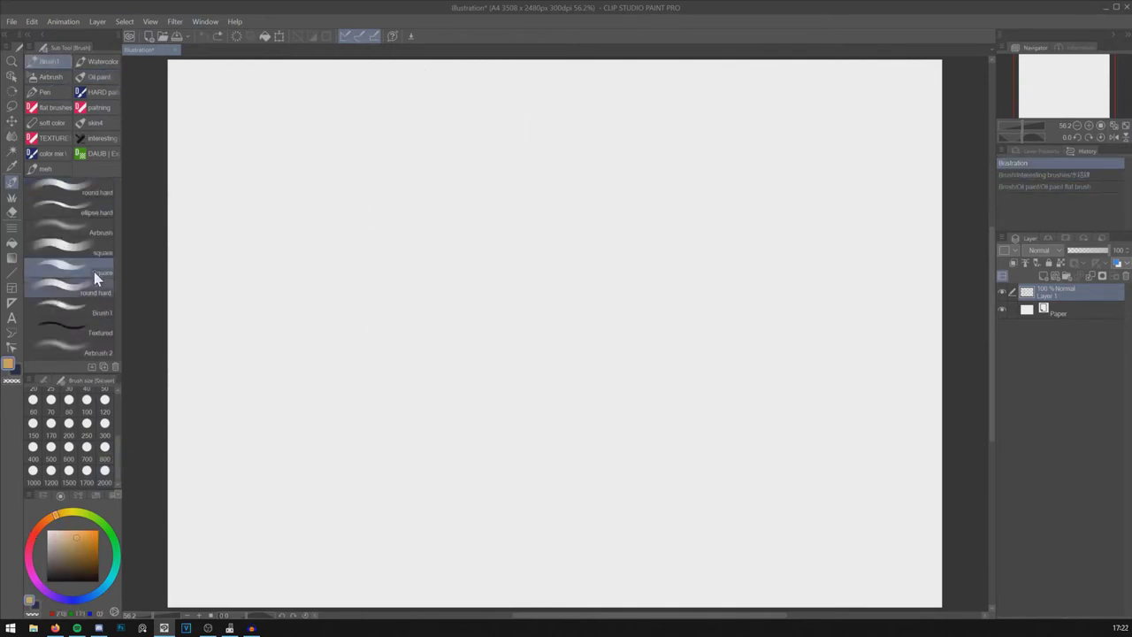
{"action": "left_click", "coordinate": [110, 212]}
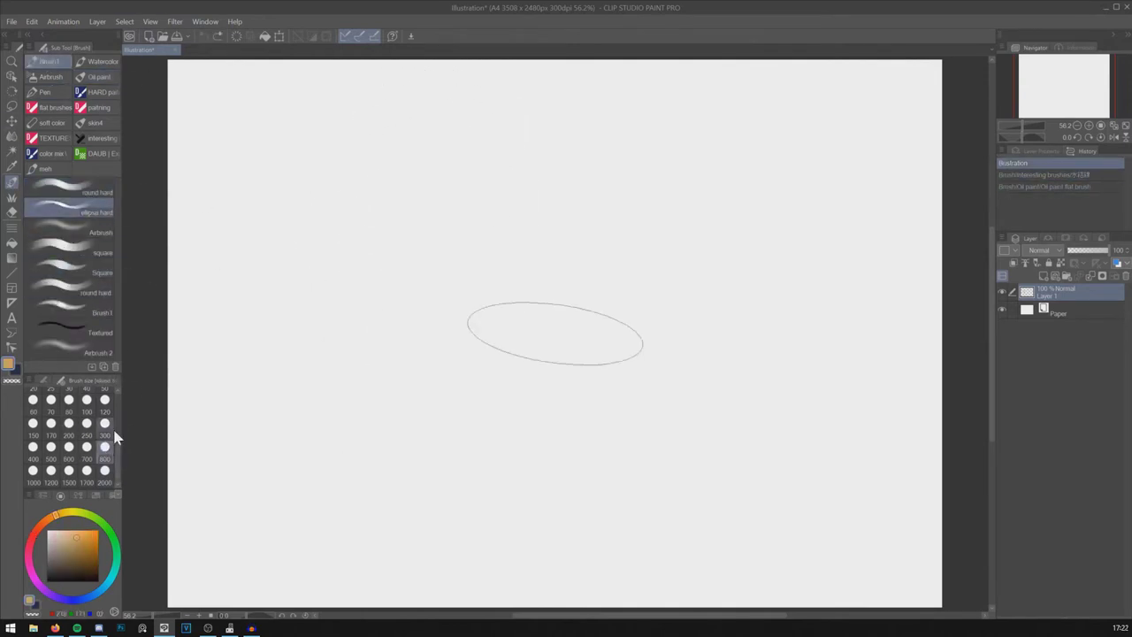
{"action": "left_click", "coordinate": [105, 411]}
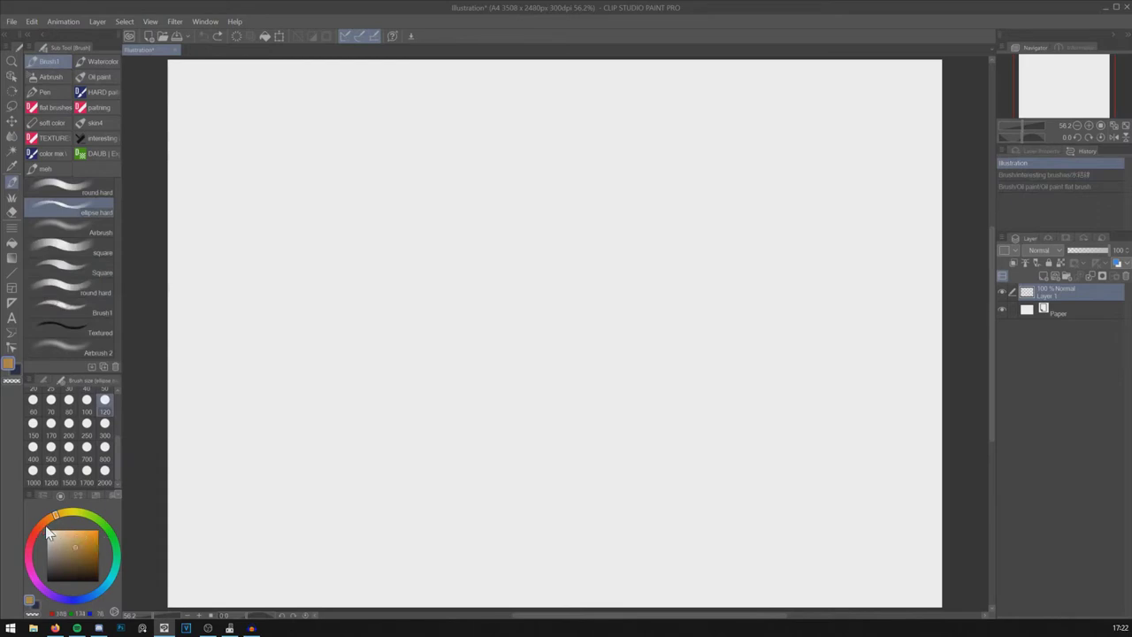
{"action": "left_click", "coordinate": [72, 540]}
{"action": "left_click", "coordinate": [104, 423]}
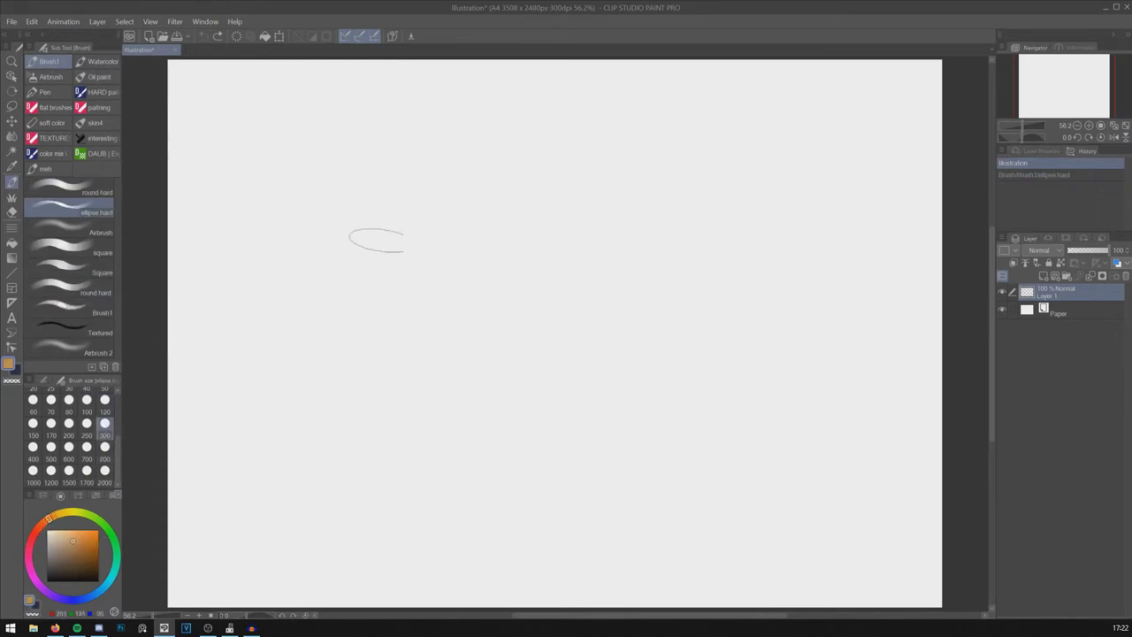
{"action": "left_click", "coordinate": [85, 547]}
{"action": "left_click", "coordinate": [39, 529]}
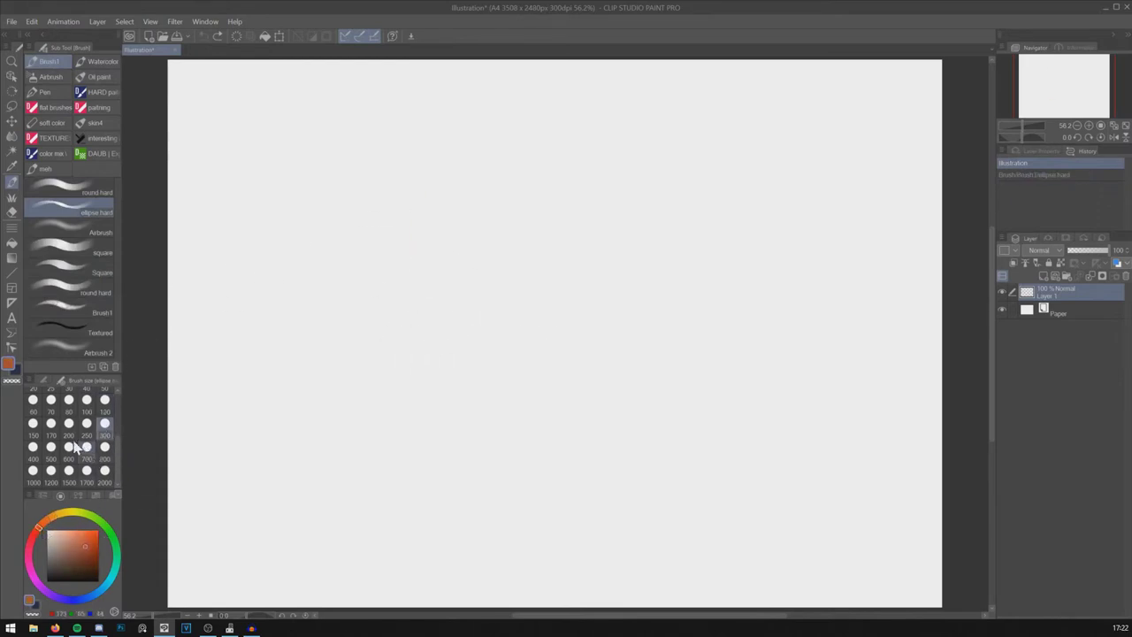
Step: Try painting short reddish-brown strokes left of the canvas centre with the ellipse hard brush at size 300, and undo them
{"action": "left_click", "coordinate": [52, 448]}
{"action": "left_click", "coordinate": [104, 429]}
{"action": "mouse_move", "coordinate": [345, 335]}
{"action": "left_mouse_down"}
{"action": "mouse_move", "coordinate": [344, 320]}
{"action": "mouse_move", "coordinate": [436, 308]}
{"action": "left_mouse_up"}
{"action": "mouse_move", "coordinate": [372, 314]}
{"action": "left_mouse_down"}
{"action": "mouse_move", "coordinate": [403, 305]}
{"action": "mouse_move", "coordinate": [395, 318]}
{"action": "mouse_move", "coordinate": [350, 318]}
{"action": "mouse_move", "coordinate": [420, 303]}
{"action": "mouse_move", "coordinate": [409, 294]}
{"action": "left_mouse_up"}
{"action": "key", "text": "ctrl+z"}
{"action": "key", "text": "ctrl+z"}
{"action": "key", "text": "ctrl+z"}
Step: Paint a reddish-brown upper lip with the ellipse hard brush and an orange lower lip with the Opaque watercolor brush at size 200
{"action": "mouse_move", "coordinate": [402, 295]}
{"action": "left_mouse_down"}
{"action": "mouse_move", "coordinate": [378, 292]}
{"action": "mouse_move", "coordinate": [413, 297]}
{"action": "mouse_move", "coordinate": [406, 318]}
{"action": "left_mouse_up"}
{"action": "left_click_drag", "start_coordinate": [370, 303], "coordinate": [405, 297]}
{"action": "left_click_drag", "start_coordinate": [336, 299], "coordinate": [467, 305]}
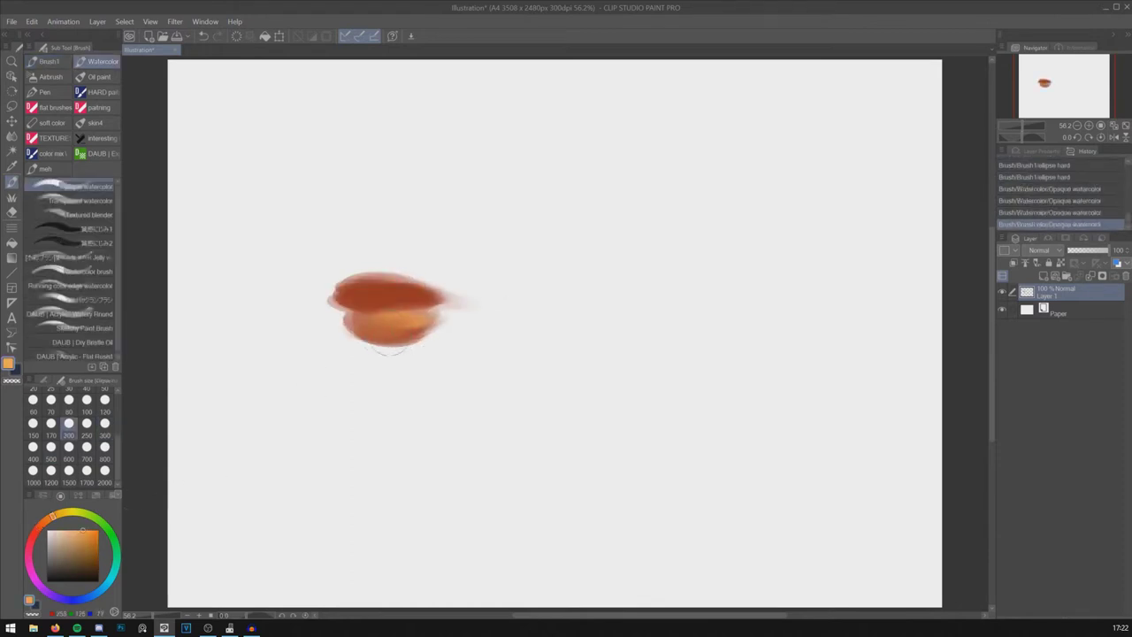
{"action": "left_click_drag", "start_coordinate": [349, 328], "coordinate": [434, 325]}
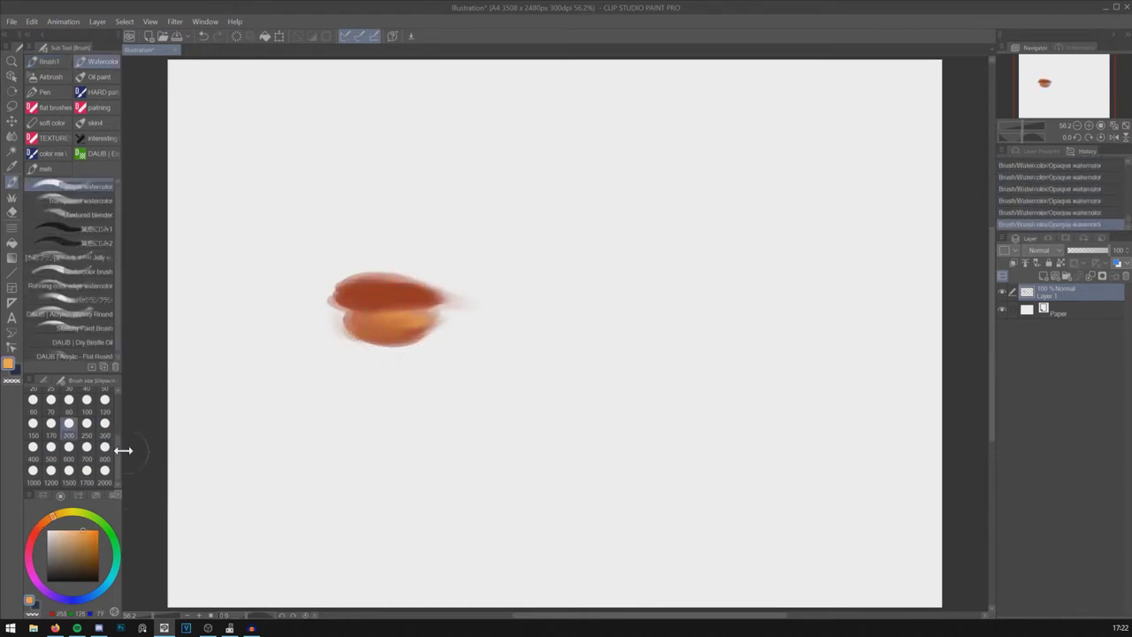
Step: Set the Opaque watercolor brush to size 120 and rework the orange shading on the lower lip, undoing the unwanted strokes
{"action": "left_click", "coordinate": [105, 400]}
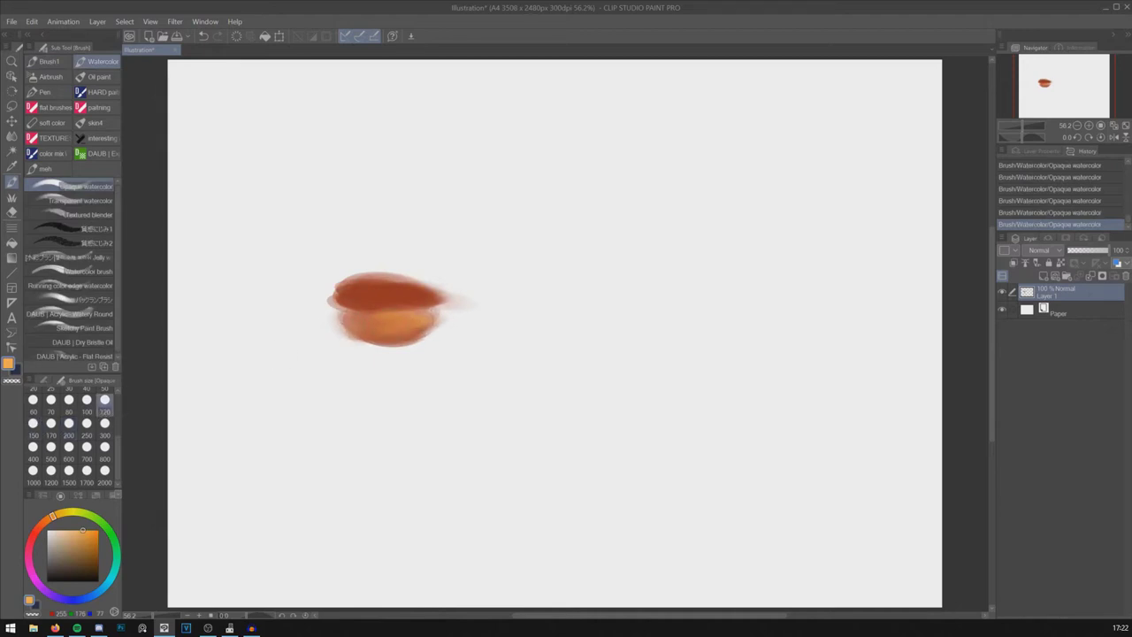
{"action": "key", "text": "ctrl+z"}
{"action": "key", "text": "ctrl+z"}
{"action": "key", "text": "ctrl+z"}
{"action": "key", "text": "ctrl+z"}
{"action": "key", "text": "ctrl+z"}
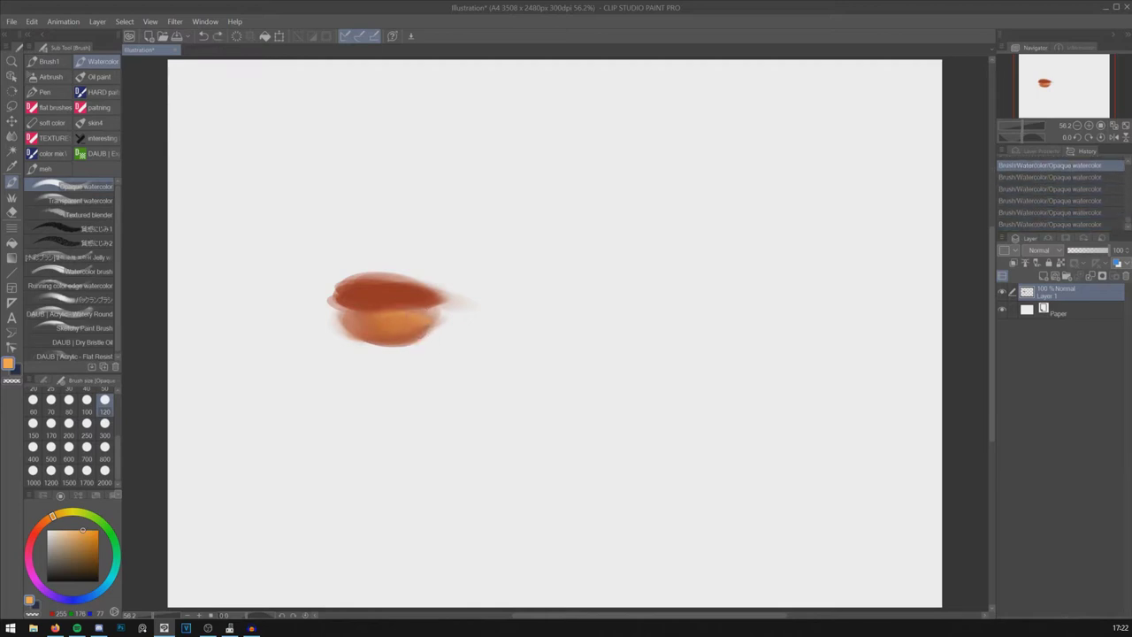
{"action": "left_click_drag", "start_coordinate": [416, 321], "coordinate": [370, 328]}
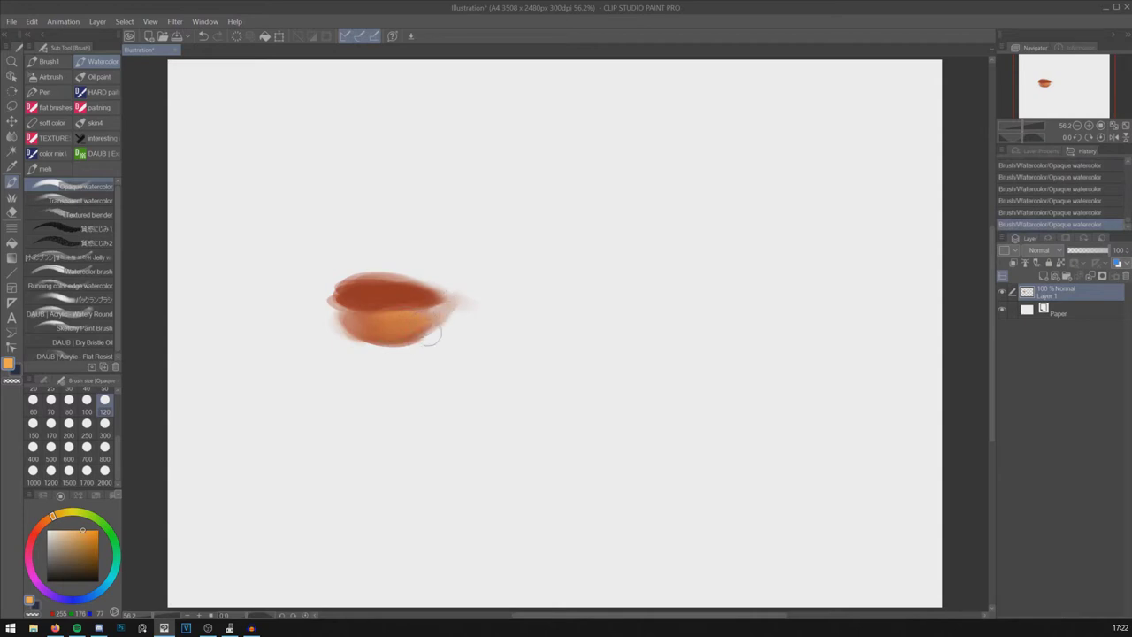
Step: Compare the lower lip with and without its latest strokes by undoing and redoing them, and touch up the left mouth corner
{"action": "key", "text": "ctrl+z"}
{"action": "key", "text": "ctrl+z"}
{"action": "key", "text": "ctrl+y"}
{"action": "key", "text": "ctrl+y"}
{"action": "key", "text": "ctrl+z"}
{"action": "key", "text": "ctrl+z"}
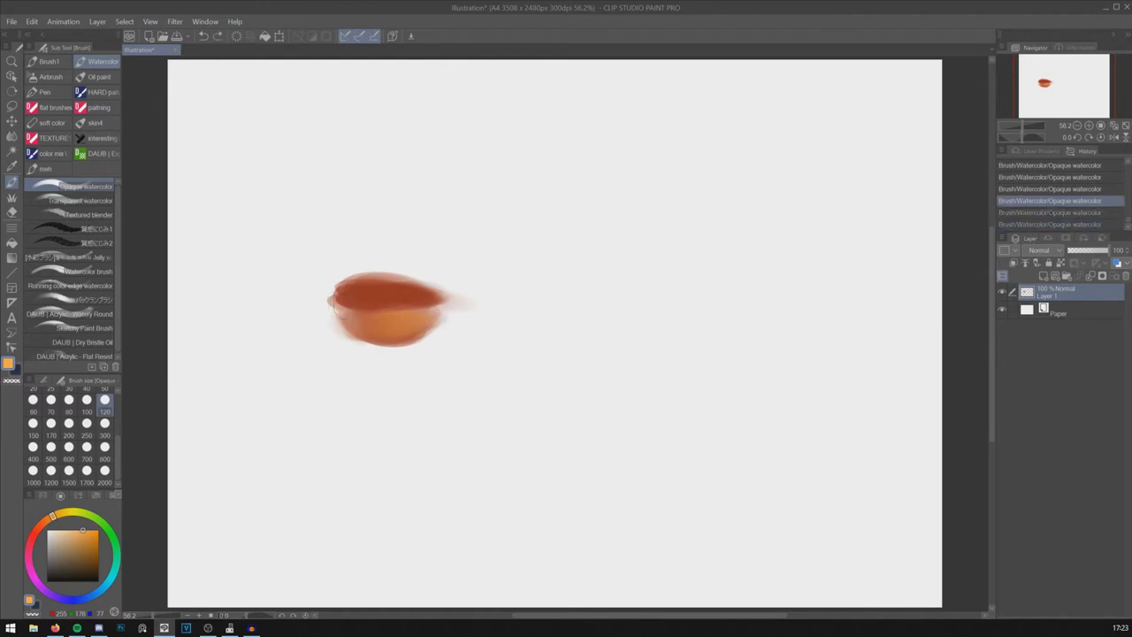
{"action": "key", "text": "ctrl+y"}
{"action": "key", "text": "ctrl+y"}
{"action": "key", "text": "ctrl+z"}
{"action": "key", "text": "ctrl+z"}
{"action": "left_click_drag", "start_coordinate": [330, 300], "coordinate": [337, 297]}
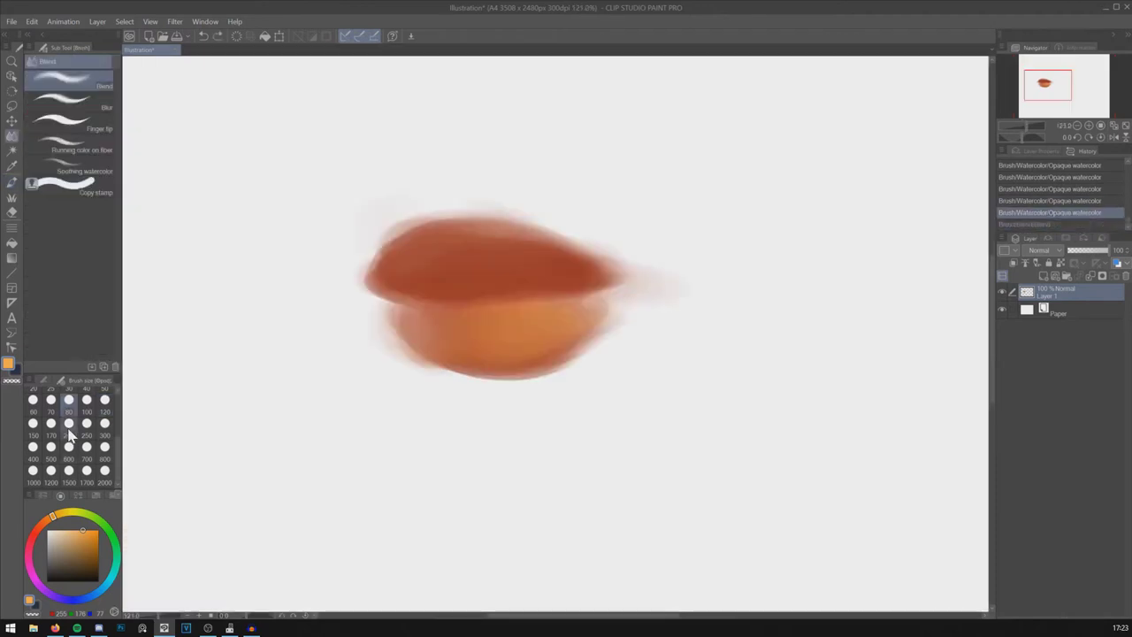
Step: Try blending the upper lip's left edge with the Blend tool at size 200, and undo it
{"action": "left_click", "coordinate": [69, 426]}
{"action": "mouse_move", "coordinate": [404, 245]}
{"action": "left_mouse_down"}
{"action": "mouse_move", "coordinate": [451, 249]}
{"action": "mouse_move", "coordinate": [395, 252]}
{"action": "mouse_move", "coordinate": [386, 273]}
{"action": "left_mouse_up"}
{"action": "key", "text": "ctrl+z"}
Step: Soften the upper lip's upper edge with the Blend tool at size 120, undoing the unsuccessful strokes
{"action": "left_click", "coordinate": [105, 403]}
{"action": "key", "text": "ctrl+z"}
{"action": "left_click", "coordinate": [441, 274], "text": "alt"}
{"action": "left_click_drag", "start_coordinate": [386, 272], "coordinate": [455, 238]}
{"action": "key", "text": "ctrl+z"}
{"action": "key", "text": "ctrl+z"}
{"action": "mouse_move", "coordinate": [365, 243]}
{"action": "left_mouse_down"}
{"action": "mouse_move", "coordinate": [417, 203]}
{"action": "mouse_move", "coordinate": [556, 240]}
{"action": "mouse_move", "coordinate": [455, 203]}
{"action": "left_mouse_up"}
Step: Select the Soft airbrush and soften the outer edge of the lower lip with reddish-brown shading
{"action": "left_click", "coordinate": [12, 182]}
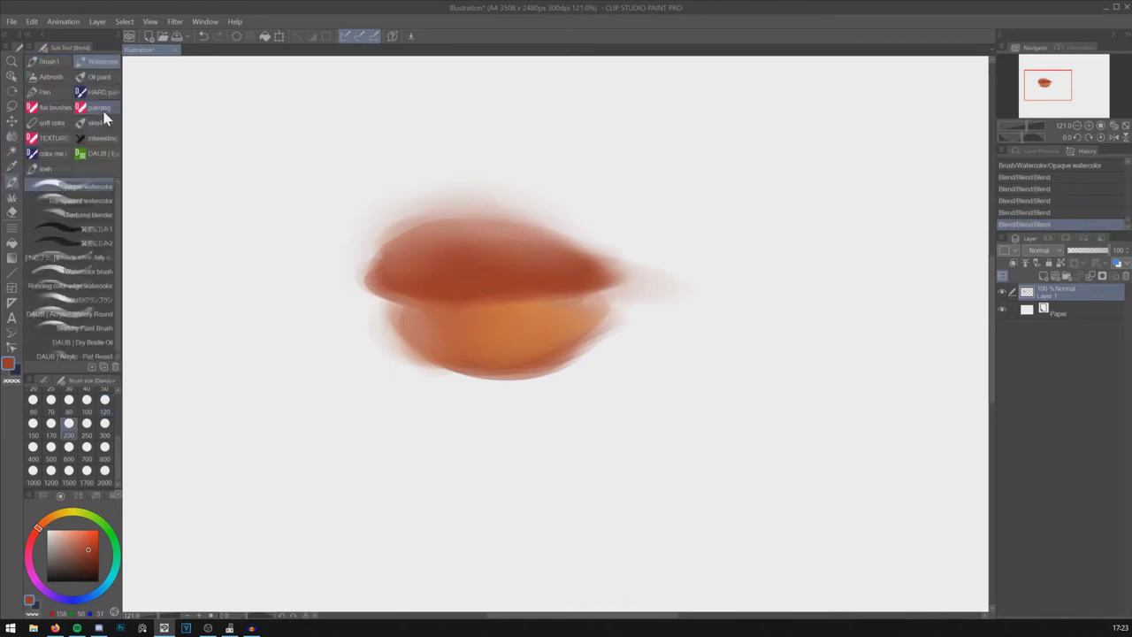
{"action": "left_click", "coordinate": [51, 63]}
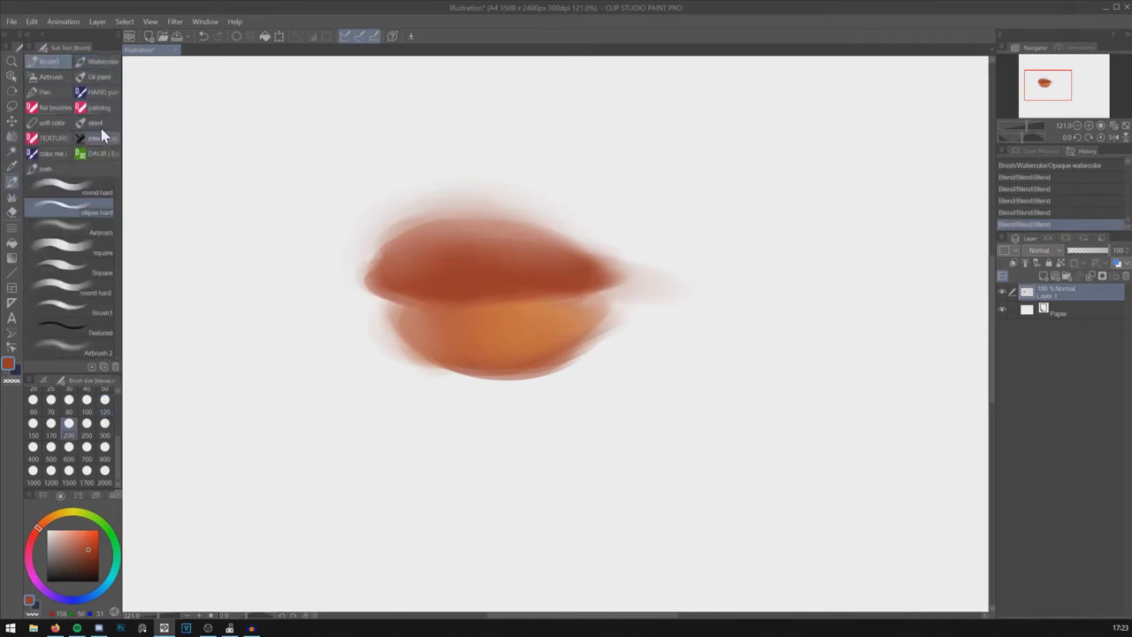
{"action": "left_click", "coordinate": [44, 92]}
{"action": "left_click", "coordinate": [50, 77]}
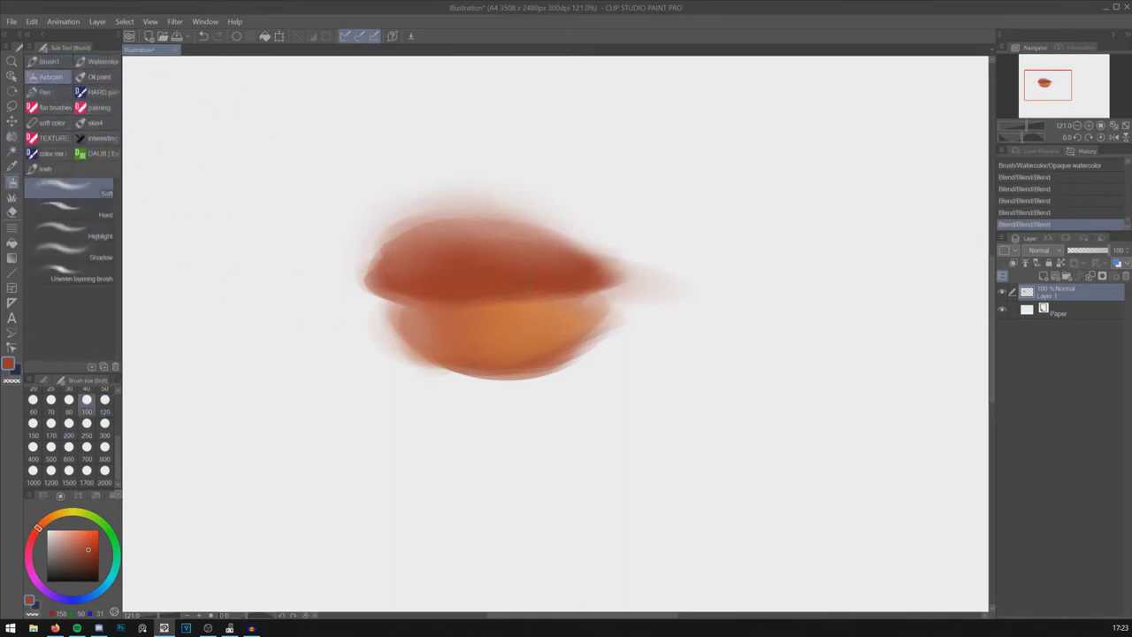
Step: Paint orange strokes along the lower lip's upper edge with the ellipse hard brush at size 70, redoing the first attempt
{"action": "left_click", "coordinate": [50, 63]}
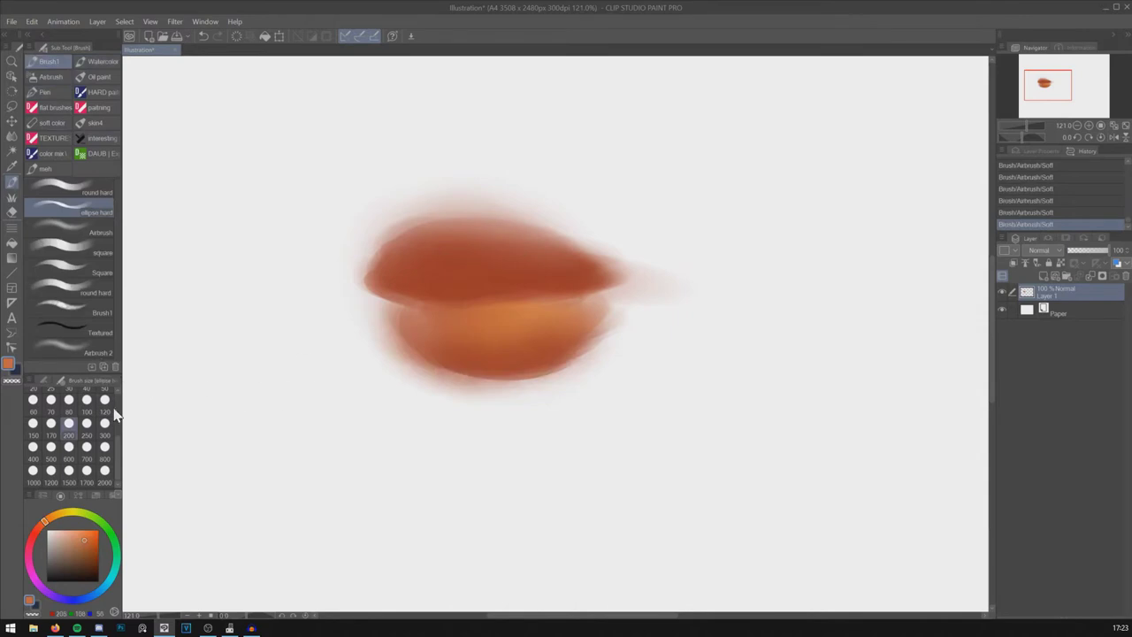
{"action": "left_click", "coordinate": [105, 403]}
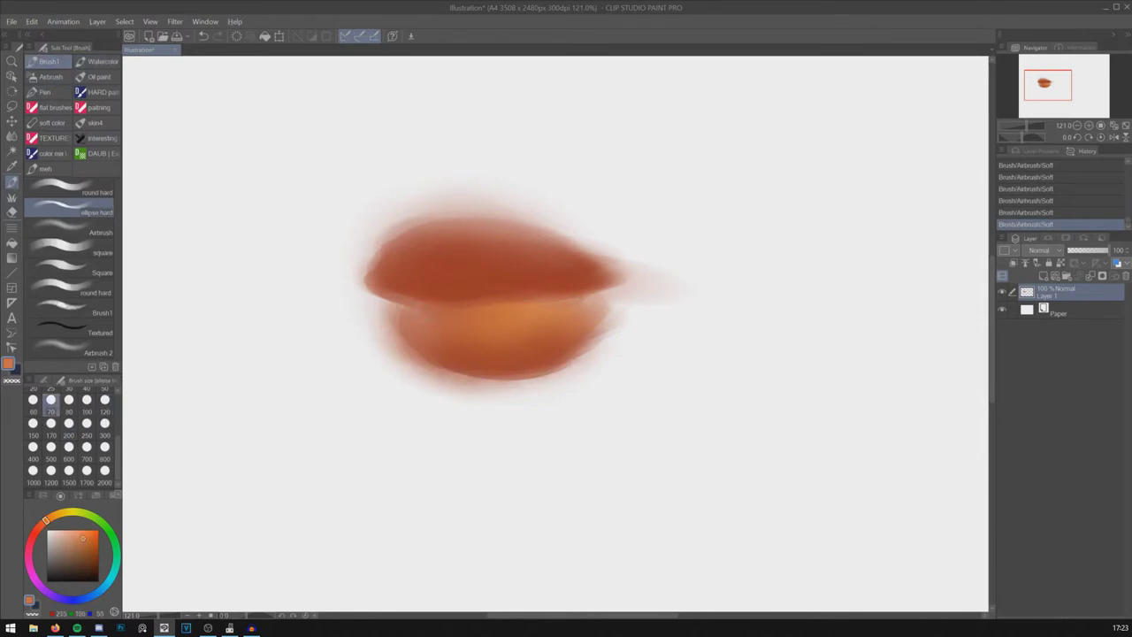
{"action": "left_click_drag", "start_coordinate": [389, 302], "coordinate": [426, 351]}
{"action": "left_click_drag", "start_coordinate": [413, 350], "coordinate": [462, 336]}
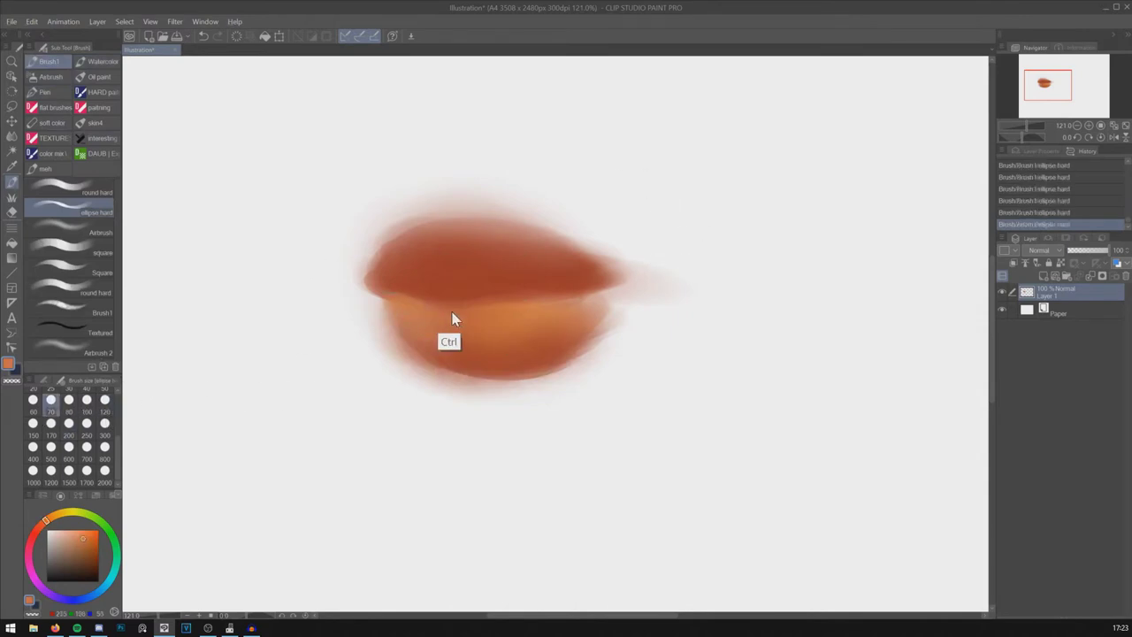
{"action": "key", "text": "ctrl+z"}
{"action": "key", "text": "ctrl+z"}
{"action": "left_click_drag", "start_coordinate": [394, 302], "coordinate": [456, 309]}
{"action": "left_click_drag", "start_coordinate": [409, 320], "coordinate": [460, 329]}
{"action": "left_click_drag", "start_coordinate": [469, 303], "coordinate": [557, 296]}
Step: Sample the pale colour below the mouth and trim the lower lip's lower edge with it
{"action": "left_click", "coordinate": [504, 408], "text": "alt"}
{"action": "left_click_drag", "start_coordinate": [425, 378], "coordinate": [579, 365]}
{"action": "left_click_drag", "start_coordinate": [540, 369], "coordinate": [594, 348]}
Step: Carve the cupid's bow with a pale colour sampled above the lips, and reinforce the upper lip's left side with its sampled red
{"action": "left_click", "coordinate": [447, 184], "text": "alt"}
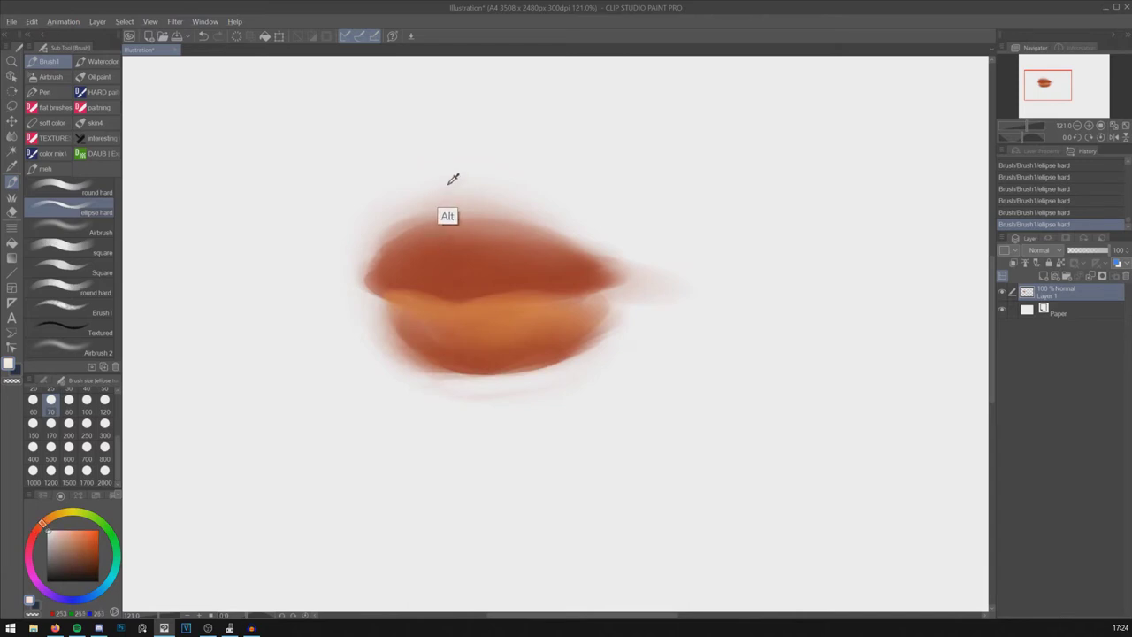
{"action": "mouse_move", "coordinate": [433, 215]}
{"action": "left_mouse_down"}
{"action": "mouse_move", "coordinate": [471, 192]}
{"action": "mouse_move", "coordinate": [443, 193]}
{"action": "mouse_move", "coordinate": [432, 214]}
{"action": "mouse_move", "coordinate": [454, 215]}
{"action": "mouse_move", "coordinate": [471, 192]}
{"action": "mouse_move", "coordinate": [511, 218]}
{"action": "mouse_move", "coordinate": [463, 208]}
{"action": "mouse_move", "coordinate": [509, 208]}
{"action": "left_mouse_up"}
{"action": "key", "text": "ctrl+z"}
{"action": "key", "text": "ctrl+z"}
{"action": "key", "text": "ctrl+z"}
{"action": "key", "text": "ctrl+z"}
{"action": "key", "text": "ctrl+z"}
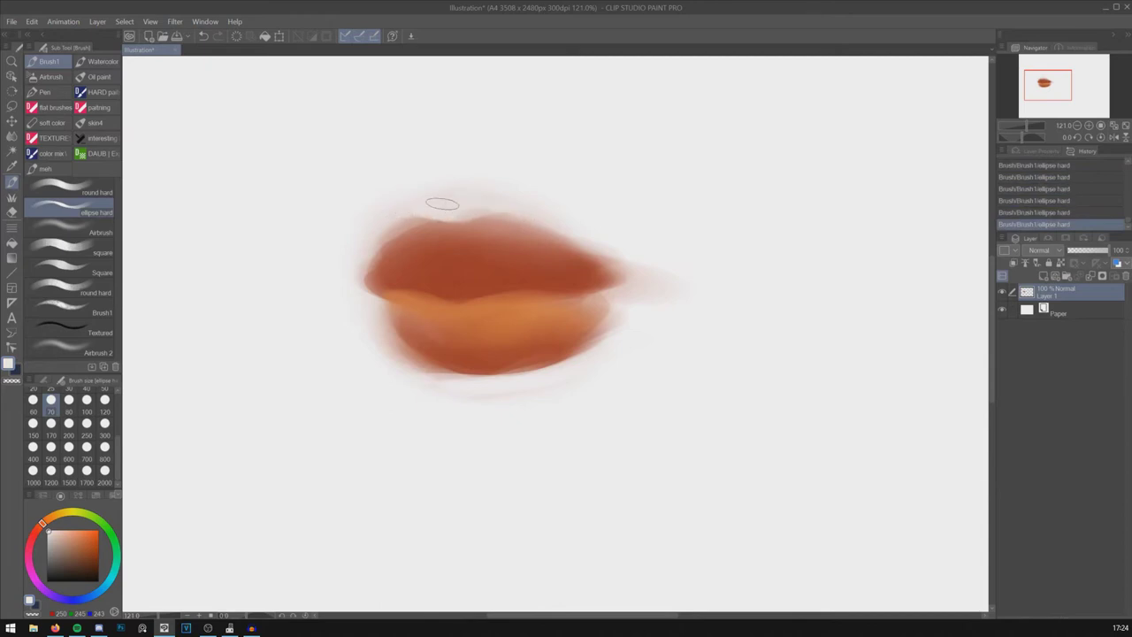
{"action": "left_click", "coordinate": [512, 272], "text": "alt"}
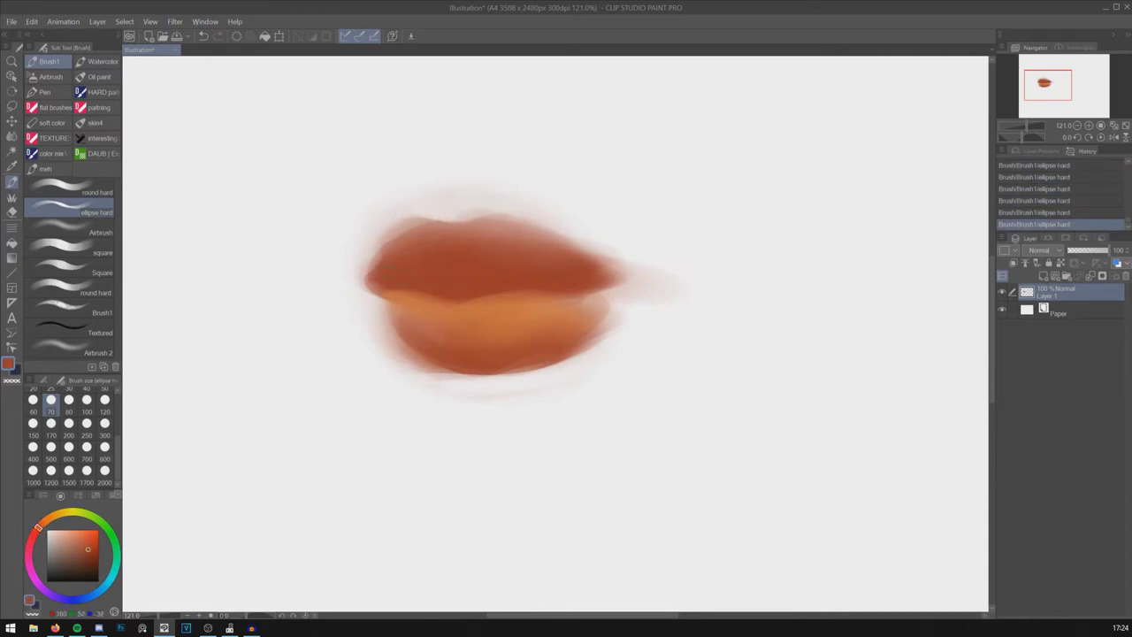
{"action": "left_click_drag", "start_coordinate": [389, 247], "coordinate": [408, 264]}
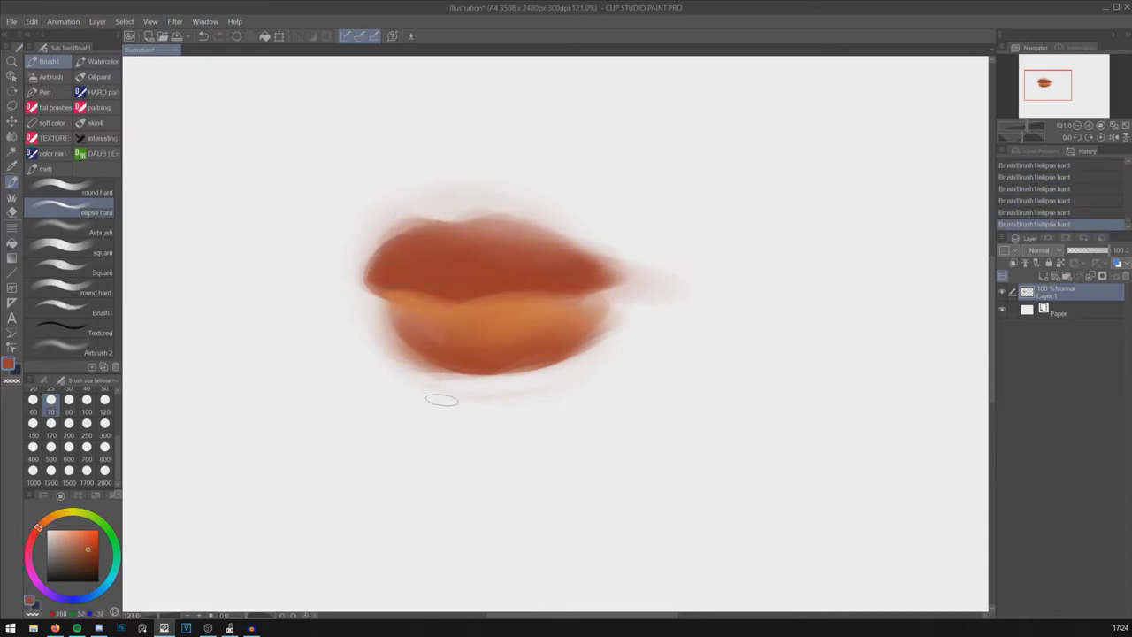
Step: Choose a light orange and paint a highlight on the upper lip's right half with the Opaque watercolor brush at size 60
{"action": "left_click", "coordinate": [69, 515]}
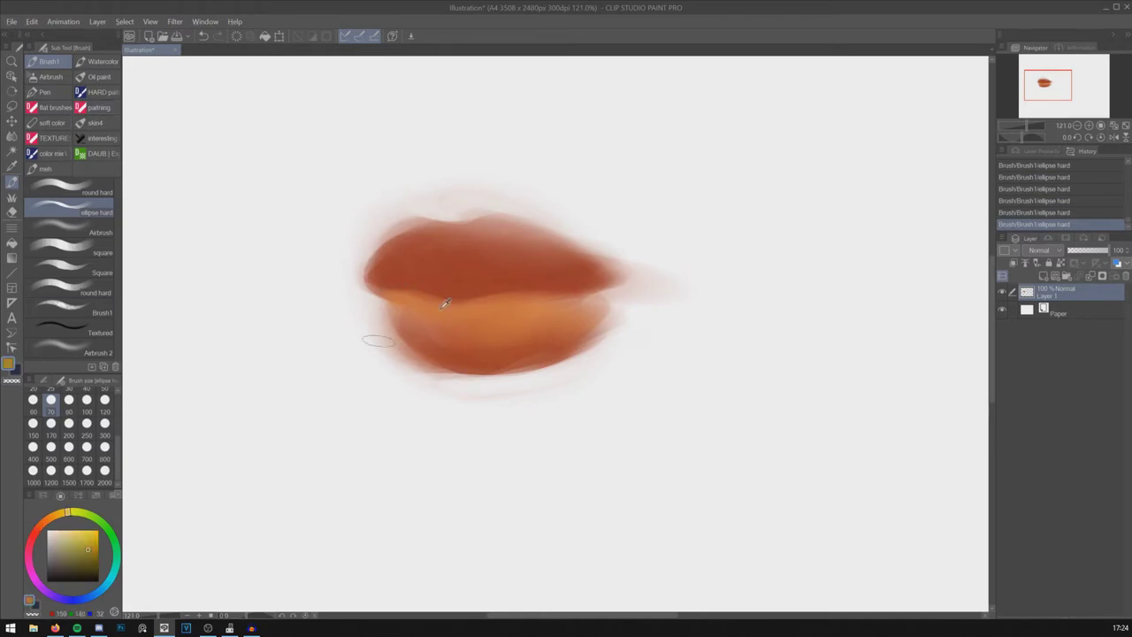
{"action": "left_click", "coordinate": [515, 345], "text": "alt"}
{"action": "left_click", "coordinate": [79, 531]}
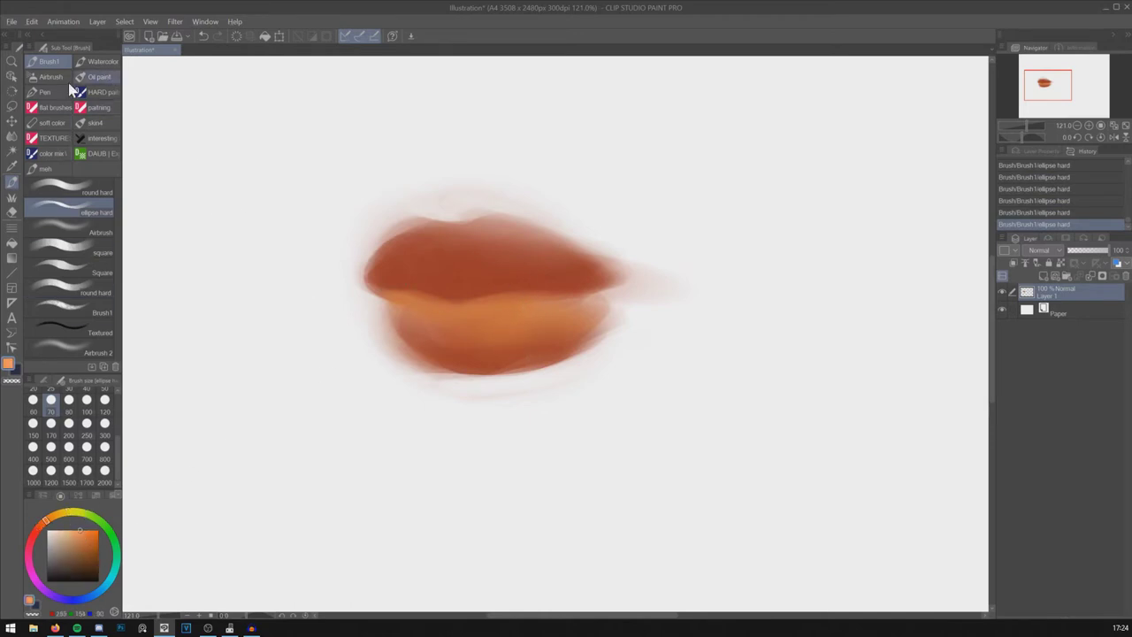
{"action": "left_click", "coordinate": [82, 61]}
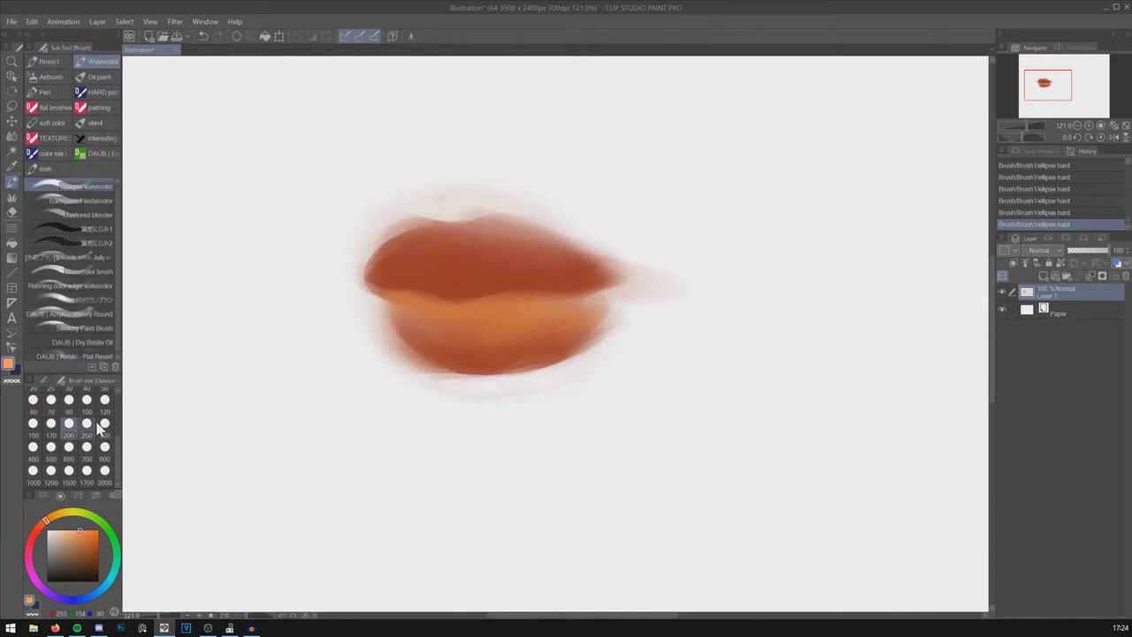
{"action": "left_click", "coordinate": [33, 399]}
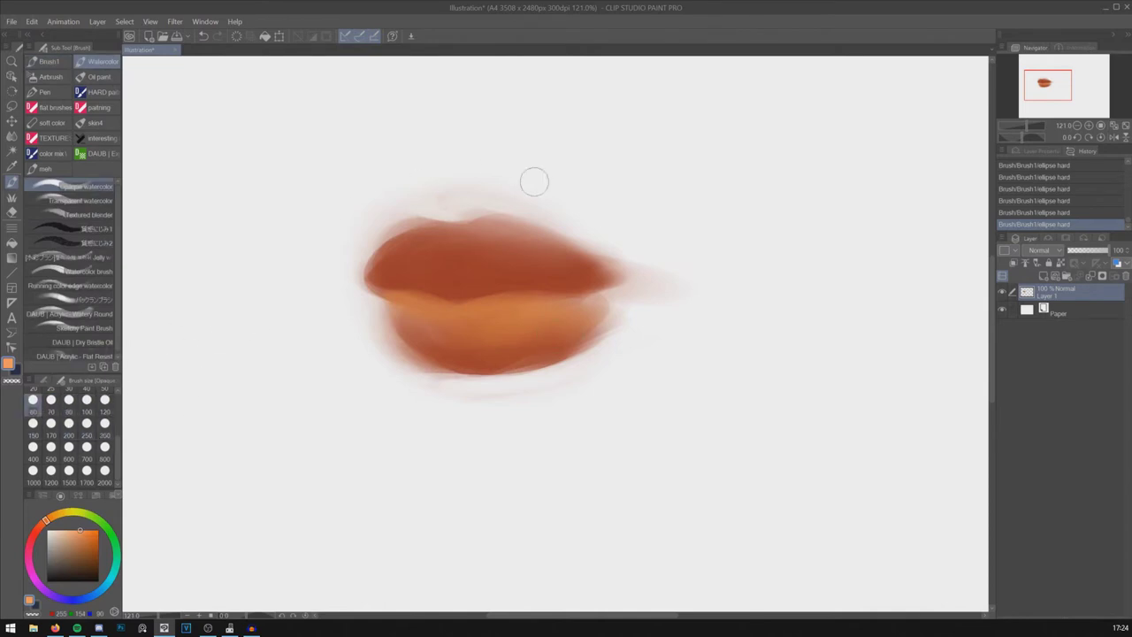
{"action": "mouse_move", "coordinate": [482, 263]}
{"action": "left_mouse_down"}
{"action": "mouse_move", "coordinate": [579, 266]}
{"action": "mouse_move", "coordinate": [538, 270]}
{"action": "mouse_move", "coordinate": [549, 273]}
{"action": "left_mouse_up"}
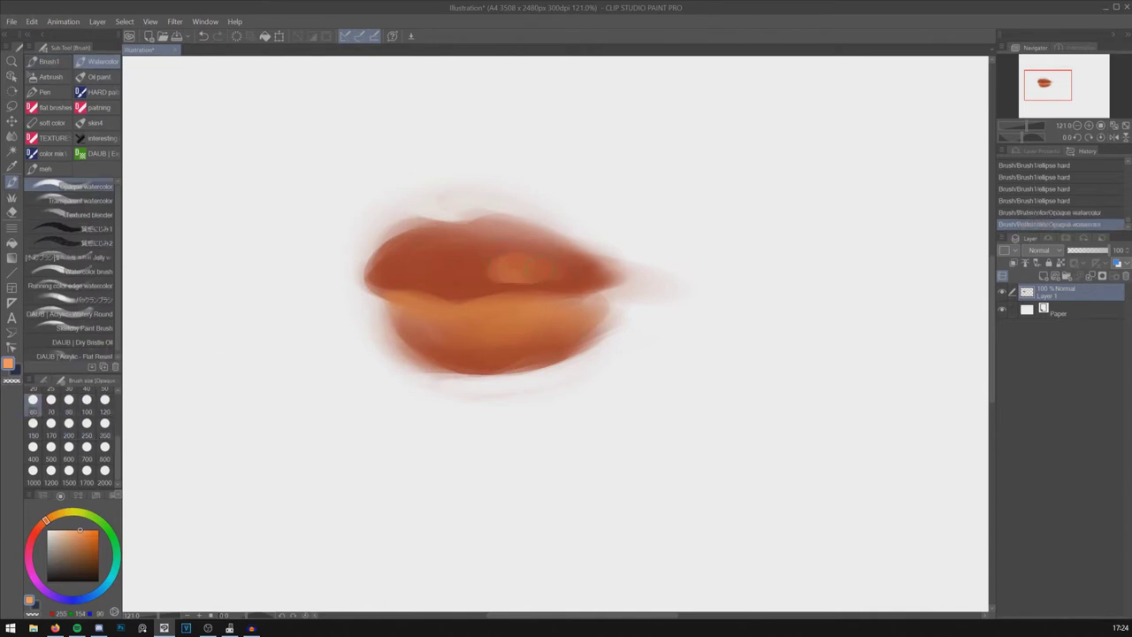
Step: Undo and redo the upper lip's highlight strokes to compare the lip with and without them
{"action": "key", "text": "ctrl+z"}
{"action": "key", "text": "ctrl+z"}
{"action": "key", "text": "ctrl+z"}
{"action": "key", "text": "ctrl+z"}
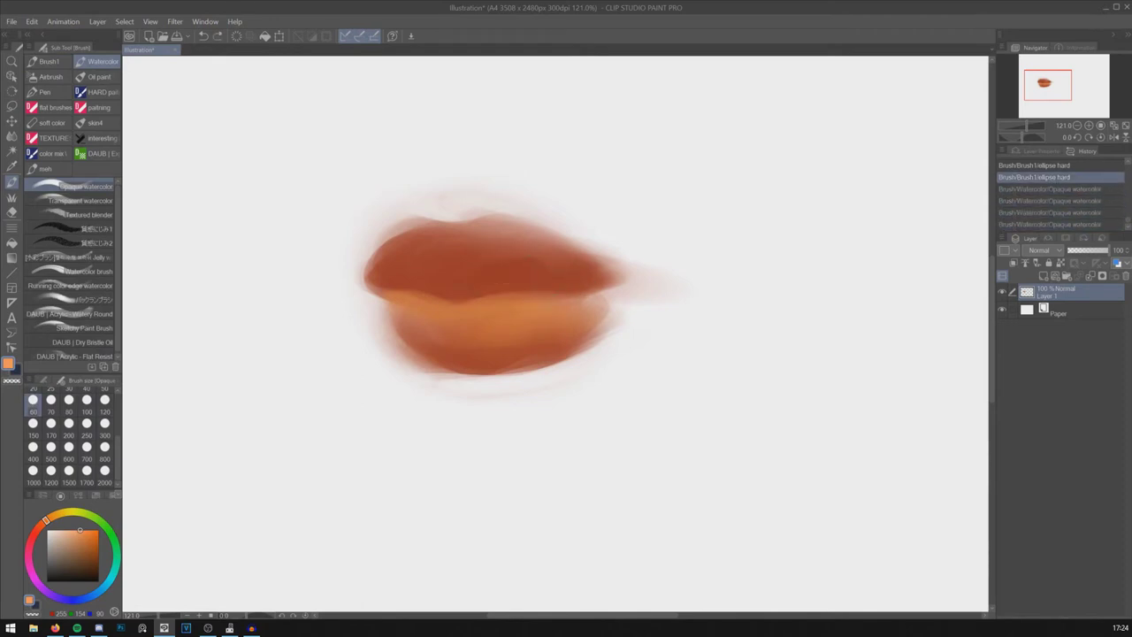
{"action": "key", "text": "ctrl+y"}
{"action": "key", "text": "ctrl+y"}
{"action": "key", "text": "ctrl+y"}
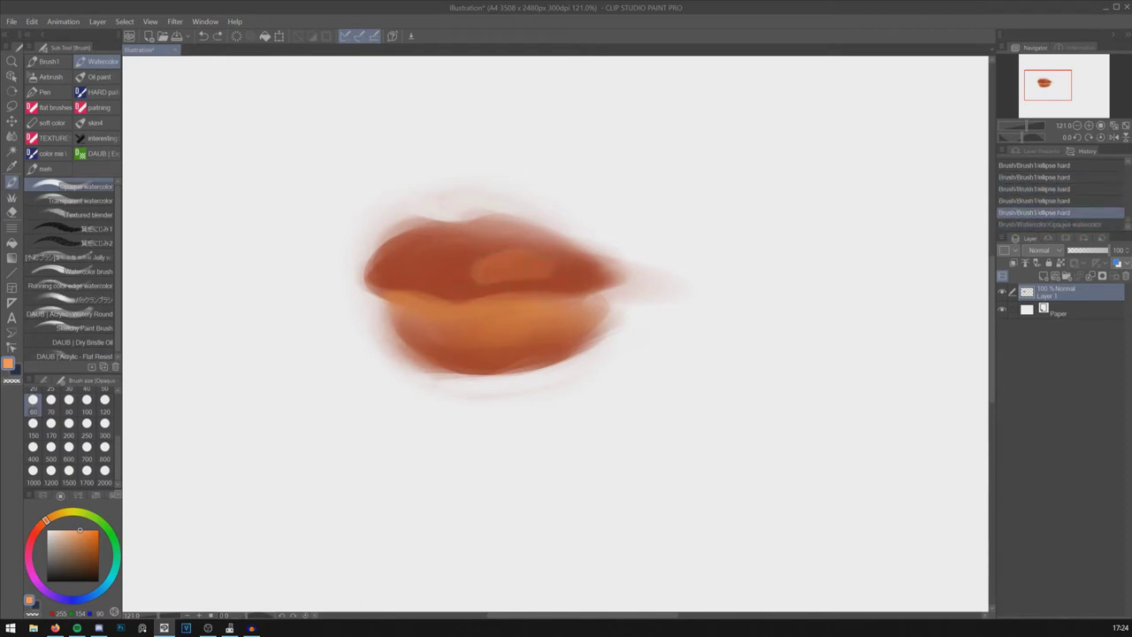
{"action": "key", "text": "ctrl+y"}
Step: Define the upper lip's right peak and left edge with Opaque watercolor strokes at size 60
{"action": "left_click_drag", "start_coordinate": [474, 236], "coordinate": [504, 233]}
{"action": "left_click_drag", "start_coordinate": [470, 236], "coordinate": [537, 238]}
{"action": "left_click_drag", "start_coordinate": [482, 231], "coordinate": [546, 239]}
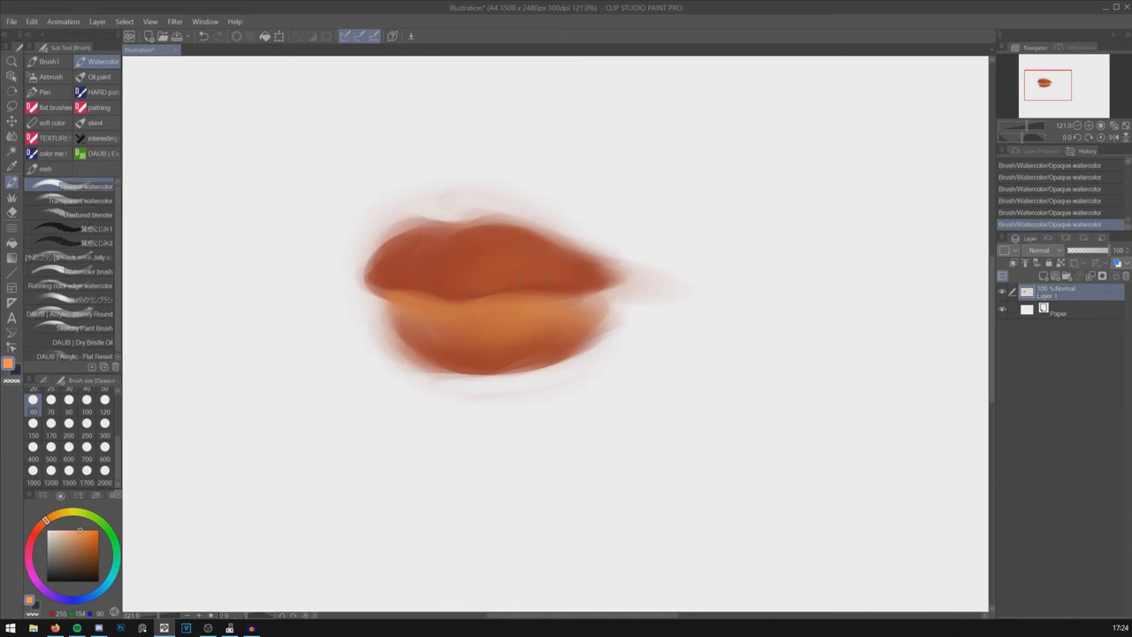
{"action": "left_click_drag", "start_coordinate": [371, 266], "coordinate": [431, 229]}
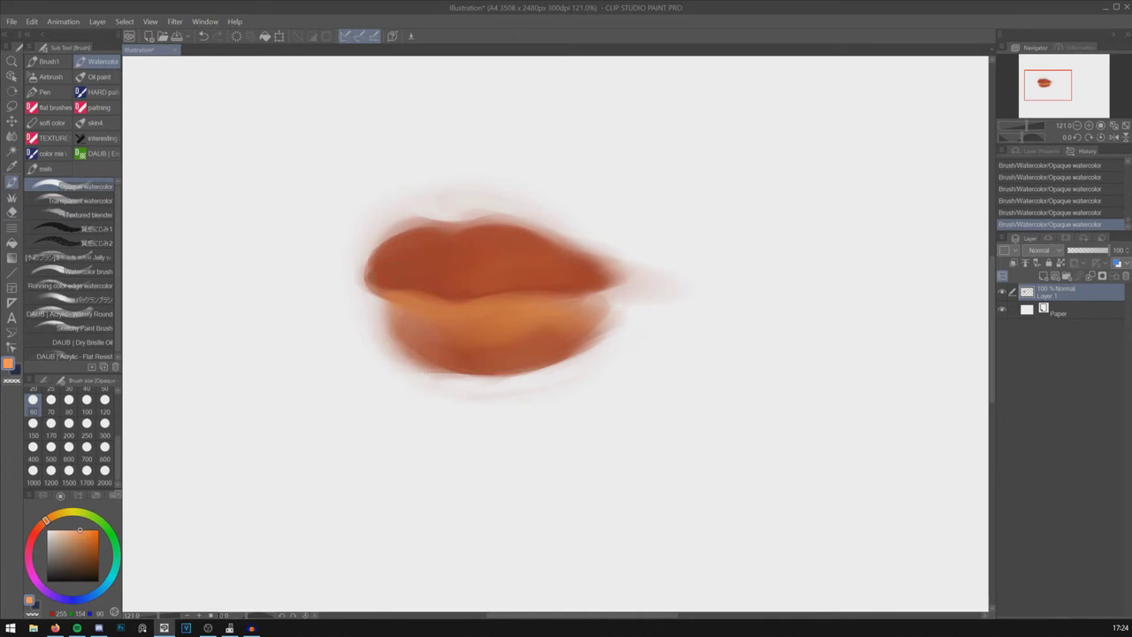
Step: Undo and redo the latest Opaque watercolor strokes repeatedly to compare the shading of the lips
{"action": "key", "text": "ctrl+z"}
{"action": "key", "text": "ctrl+z"}
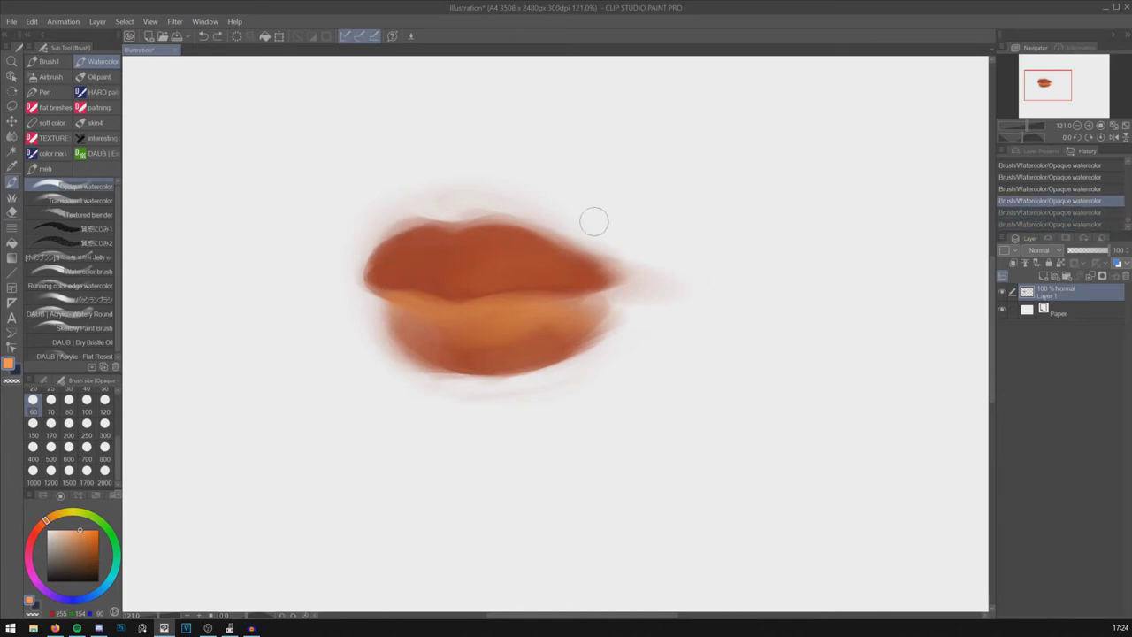
{"action": "key", "text": "ctrl+y"}
{"action": "key", "text": "ctrl+y"}
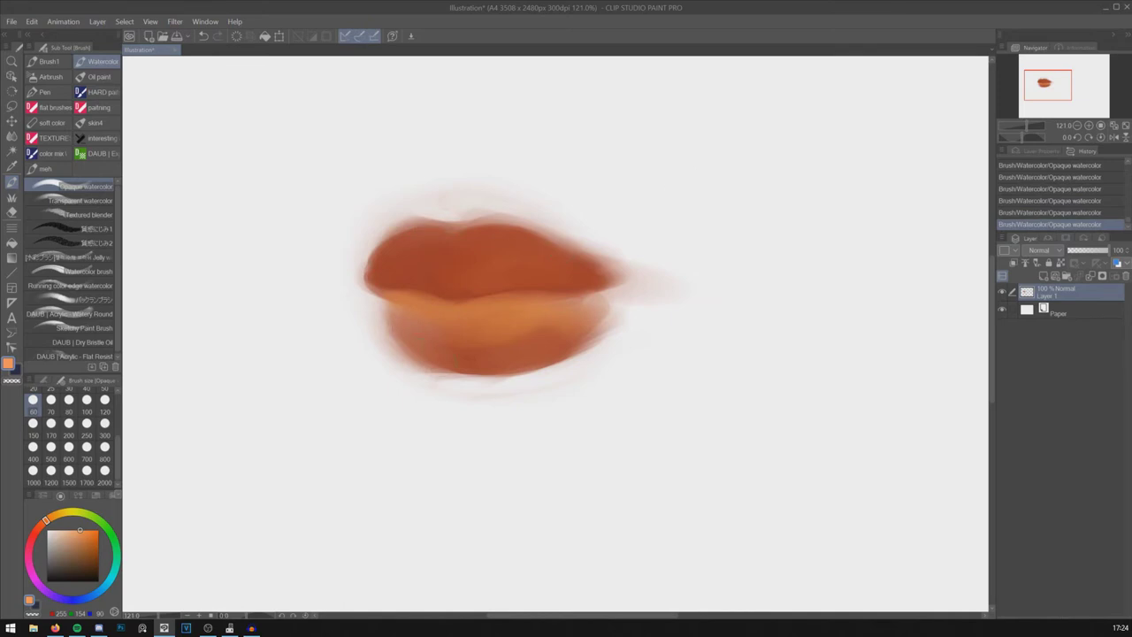
{"action": "key", "text": "ctrl+z"}
{"action": "key", "text": "ctrl+z"}
{"action": "key", "text": "ctrl+y"}
{"action": "key", "text": "ctrl+y"}
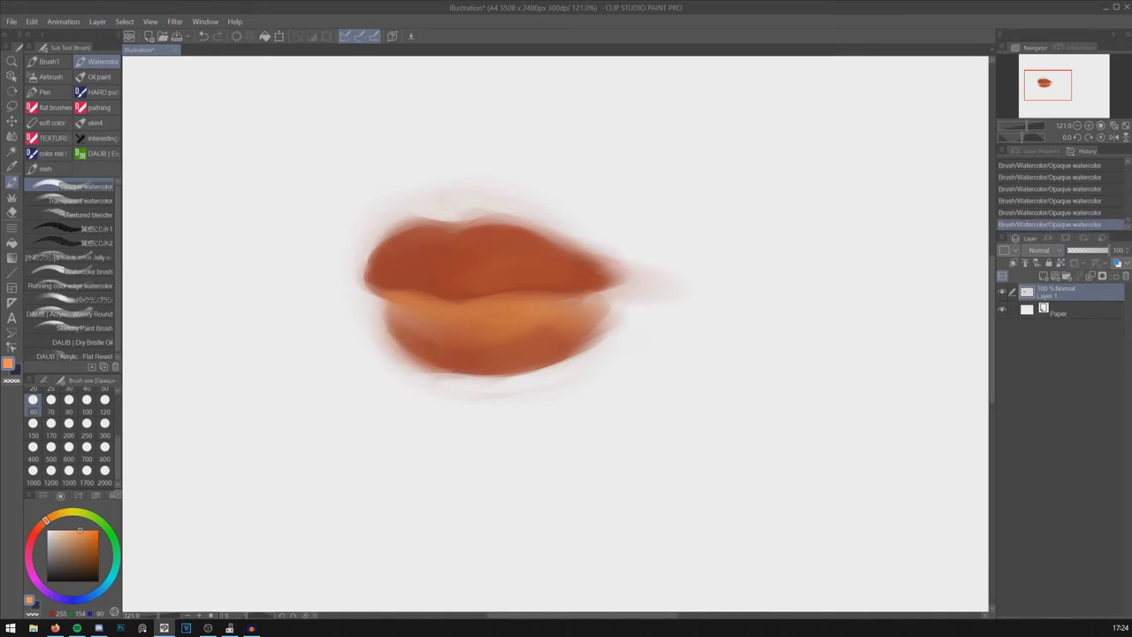
{"action": "key", "text": "ctrl+z"}
{"action": "key", "text": "ctrl+z"}
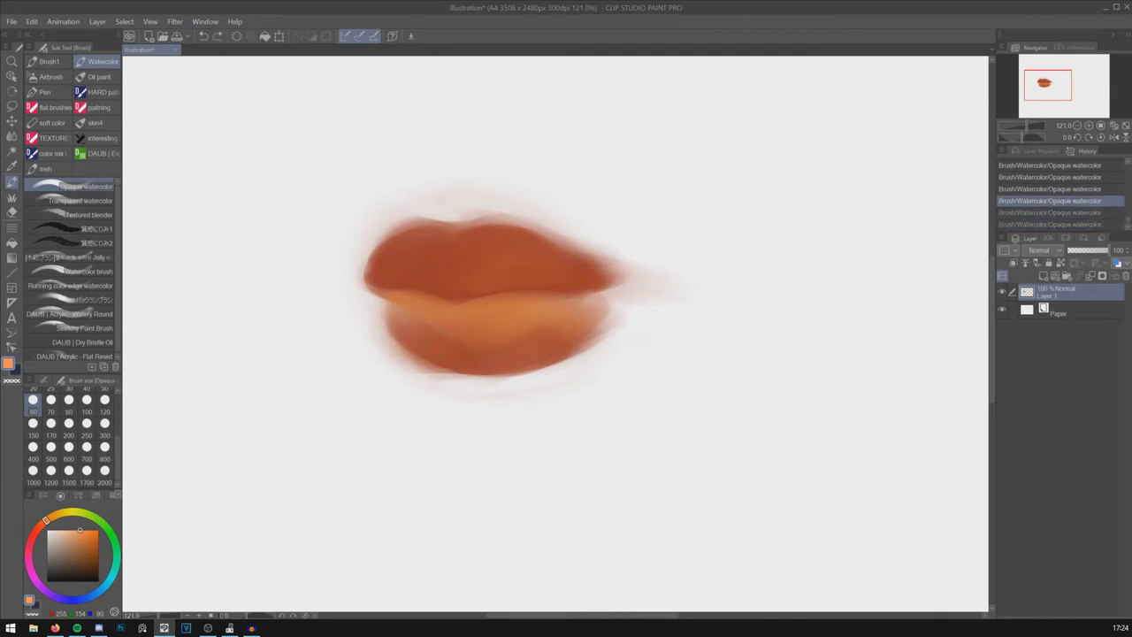
{"action": "key", "text": "ctrl+y"}
{"action": "key", "text": "ctrl+y"}
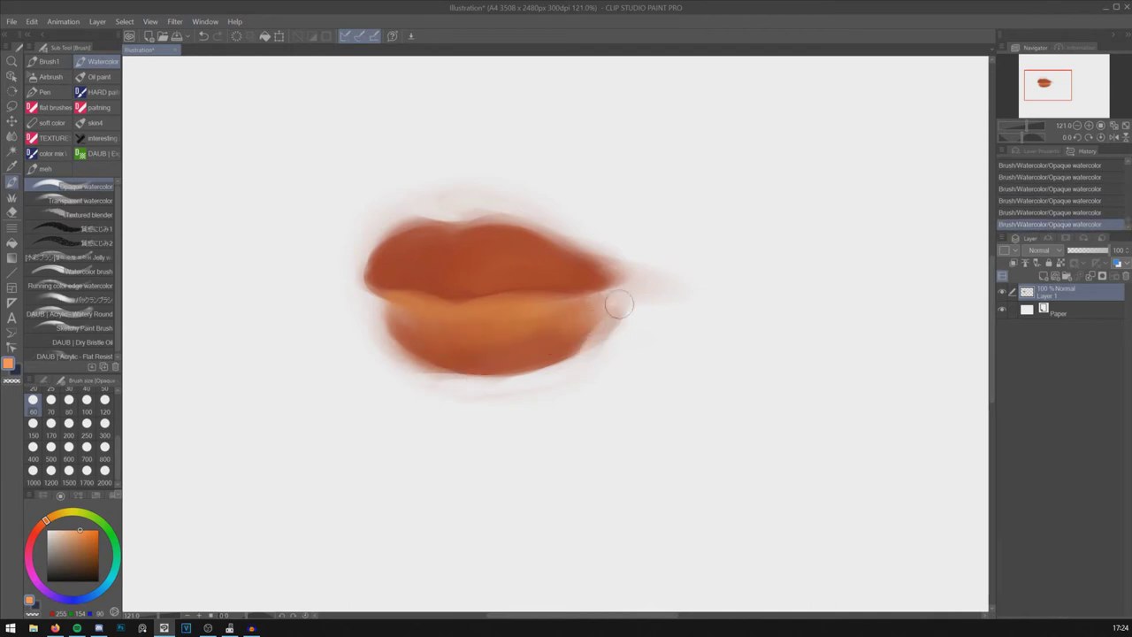
Step: Undo the last lower-lip strokes and lighten the lip's lower-right edge with a pale colour sampled beside it
{"action": "key", "text": "ctrl+z"}
{"action": "key", "text": "ctrl+z"}
{"action": "key", "text": "ctrl+y"}
{"action": "key", "text": "ctrl+y"}
{"action": "key", "text": "ctrl+z"}
{"action": "key", "text": "ctrl+z"}
{"action": "key", "text": "ctrl+z"}
{"action": "left_click", "coordinate": [587, 380], "text": "alt"}
{"action": "left_click_drag", "start_coordinate": [622, 316], "coordinate": [556, 371]}
Step: Choose a light peach colour and select the G-pen at size 20
{"action": "left_click", "coordinate": [50, 61]}
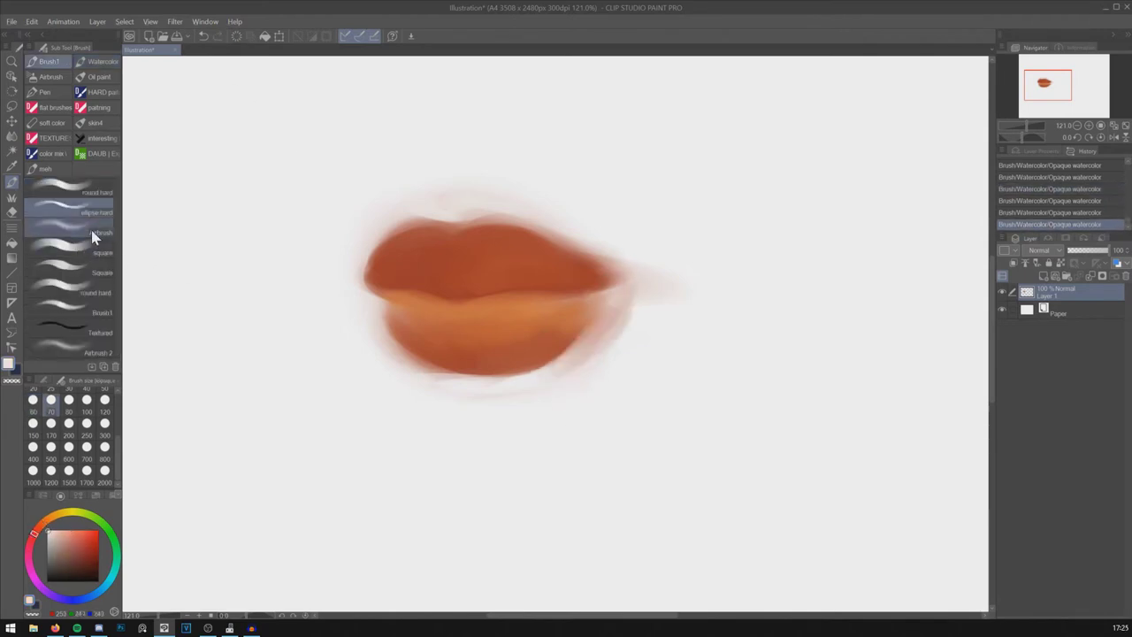
{"action": "left_click", "coordinate": [71, 270]}
{"action": "scroll", "coordinate": [79, 433], "scroll_direction": "up", "scroll_amount": 3}
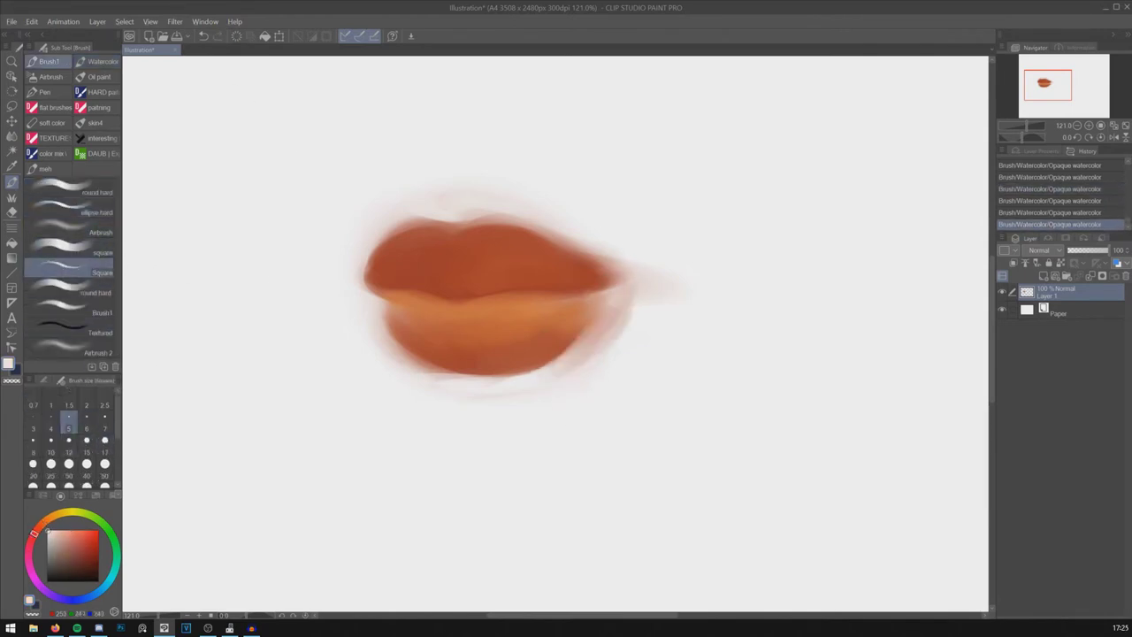
{"action": "left_click", "coordinate": [536, 338], "text": "alt"}
{"action": "mouse_move", "coordinate": [92, 541]}
{"action": "left_mouse_down"}
{"action": "mouse_move", "coordinate": [71, 524]}
{"action": "mouse_move", "coordinate": [60, 530]}
{"action": "left_mouse_up"}
{"action": "left_click", "coordinate": [97, 76]}
{"action": "left_click", "coordinate": [47, 96]}
Step: Try thin peach highlight strokes with the G-pen, including on the lower lip's right half, and undo them
{"action": "left_click_drag", "start_coordinate": [245, 251], "coordinate": [328, 202]}
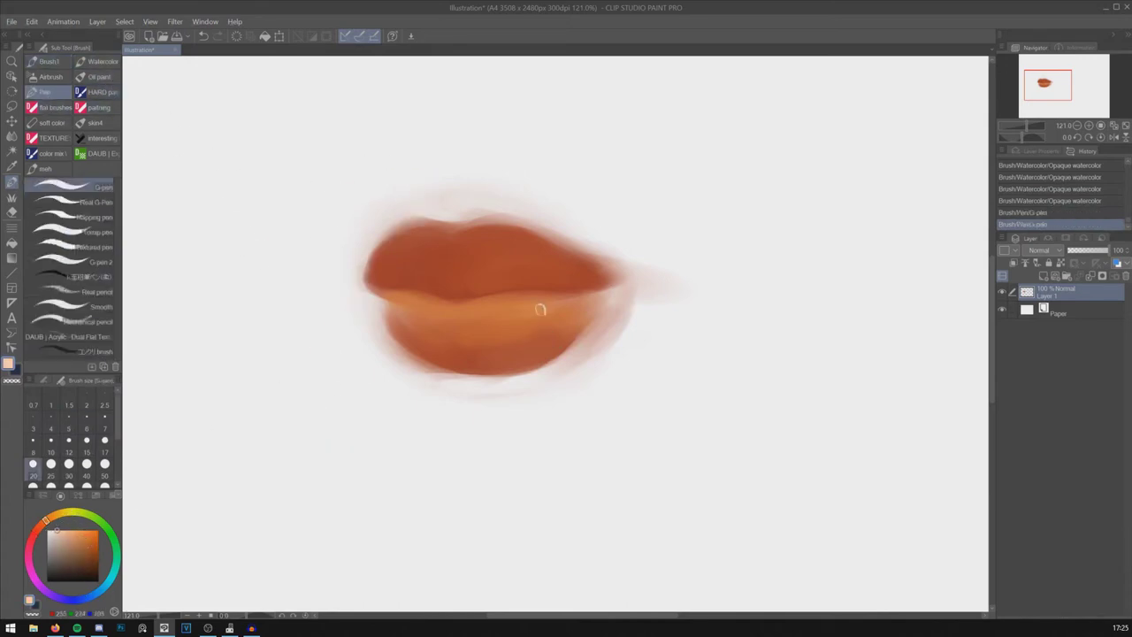
{"action": "key", "text": "ctrl+z"}
{"action": "mouse_move", "coordinate": [536, 333]}
{"action": "left_mouse_down"}
{"action": "mouse_move", "coordinate": [553, 344]}
{"action": "mouse_move", "coordinate": [540, 306]}
{"action": "mouse_move", "coordinate": [567, 307]}
{"action": "left_mouse_up"}
{"action": "key", "text": "ctrl+z"}
{"action": "key", "text": "ctrl+z"}
{"action": "key", "text": "ctrl+z"}
Step: Add small peach highlight marks to the lower and upper lips with the G-pen
{"action": "left_click", "coordinate": [525, 319]}
{"action": "left_click_drag", "start_coordinate": [486, 321], "coordinate": [503, 321]}
{"action": "left_click_drag", "start_coordinate": [500, 256], "coordinate": [546, 258]}
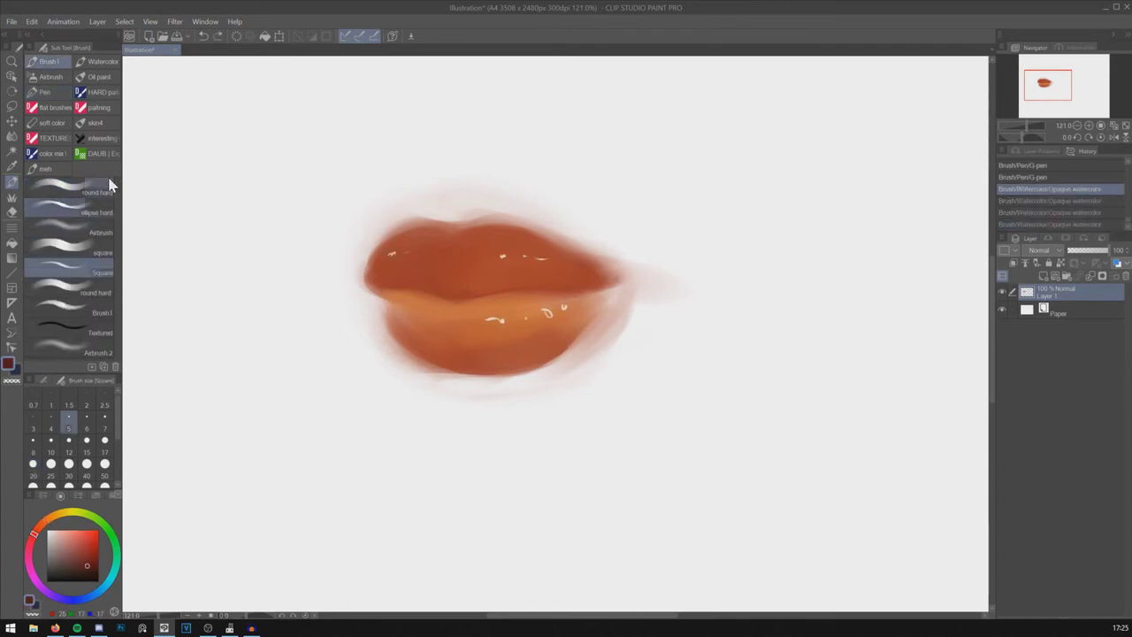
Step: Select the Soft airbrush at size 25 with a dark red and shade the left half of the line between the lips
{"action": "left_click", "coordinate": [50, 77]}
{"action": "left_click", "coordinate": [69, 466]}
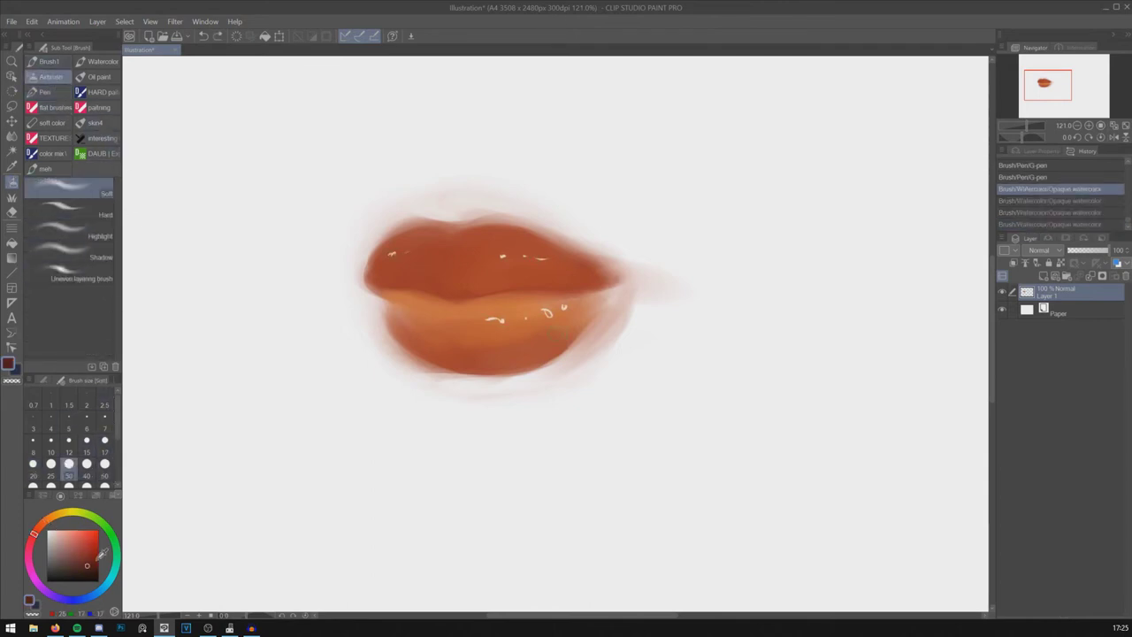
{"action": "left_click", "coordinate": [92, 569]}
{"action": "left_click", "coordinate": [54, 468]}
{"action": "left_click_drag", "start_coordinate": [382, 290], "coordinate": [460, 300]}
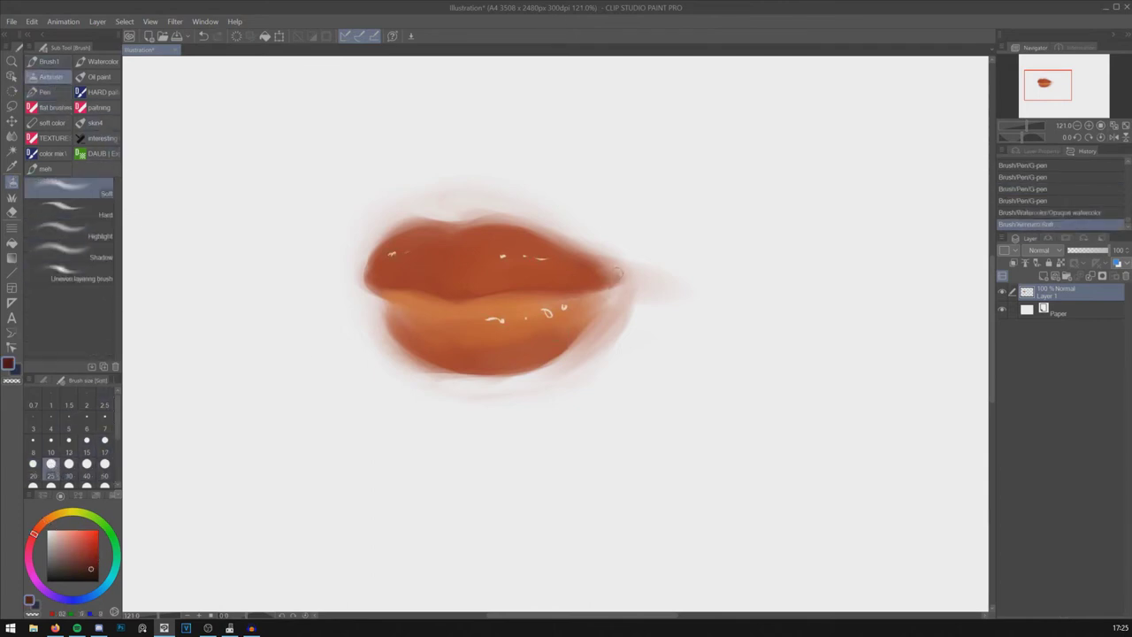
Step: Darken the right corner of the mouth with the Soft airbrush at size 50, undoing the unwanted strokes
{"action": "left_click", "coordinate": [104, 478]}
{"action": "left_click_drag", "start_coordinate": [610, 279], "coordinate": [605, 283]}
{"action": "key", "text": "ctrl+z"}
{"action": "key", "text": "ctrl+z"}
{"action": "left_click_drag", "start_coordinate": [616, 279], "coordinate": [601, 284]}
{"action": "left_click_drag", "start_coordinate": [618, 278], "coordinate": [603, 282]}
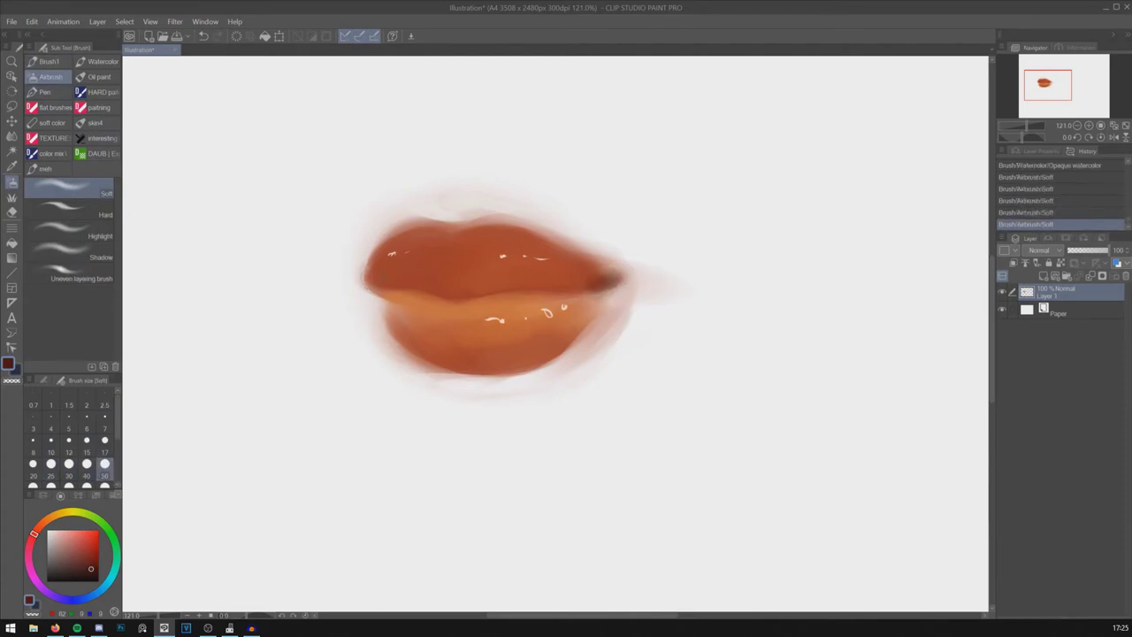
Step: Darken the left corner of the mouth with the Soft airbrush, undoing the excess strokes
{"action": "left_click_drag", "start_coordinate": [363, 280], "coordinate": [382, 286]}
{"action": "key", "text": "ctrl+z"}
{"action": "key", "text": "ctrl+z"}
{"action": "key", "text": "ctrl+z"}
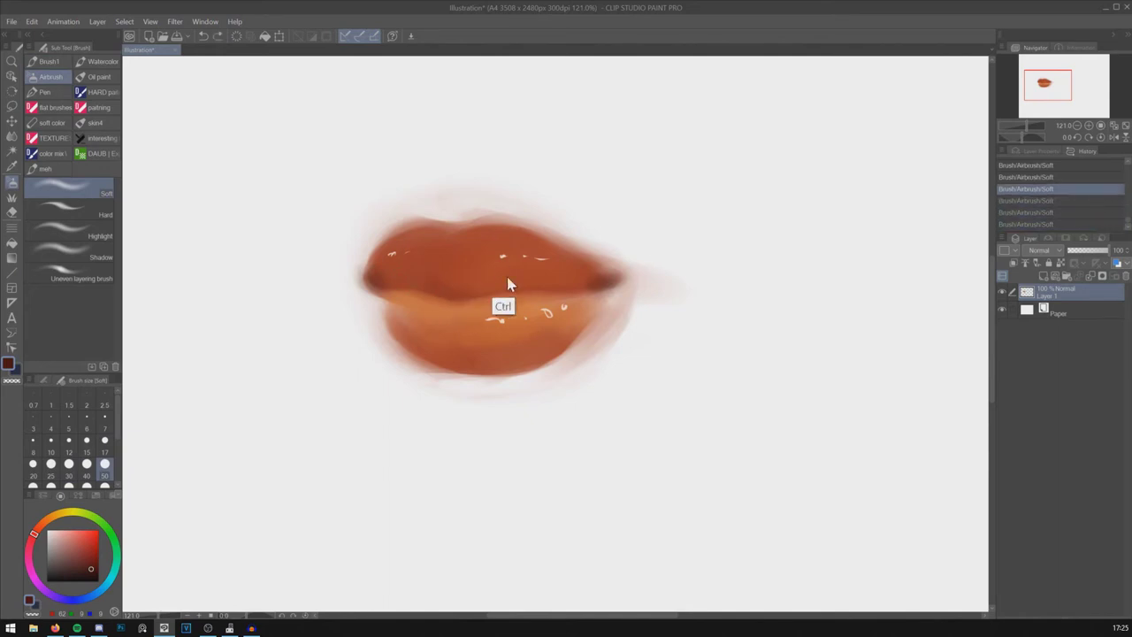
Step: Shade the middle of the upper lip just above the lip line, comparing it by undoing and redoing the strokes
{"action": "left_click_drag", "start_coordinate": [446, 293], "coordinate": [476, 292]}
{"action": "key", "text": "ctrl+z"}
{"action": "key", "text": "ctrl+z"}
{"action": "key", "text": "ctrl+z"}
{"action": "key", "text": "ctrl+y"}
{"action": "key", "text": "ctrl+y"}
{"action": "key", "text": "ctrl+y"}
Step: Enlarge the airbrush to size 170 and soften the upper lip's right slope with a pale colour sampled above it
{"action": "left_click", "coordinate": [618, 313], "text": "alt"}
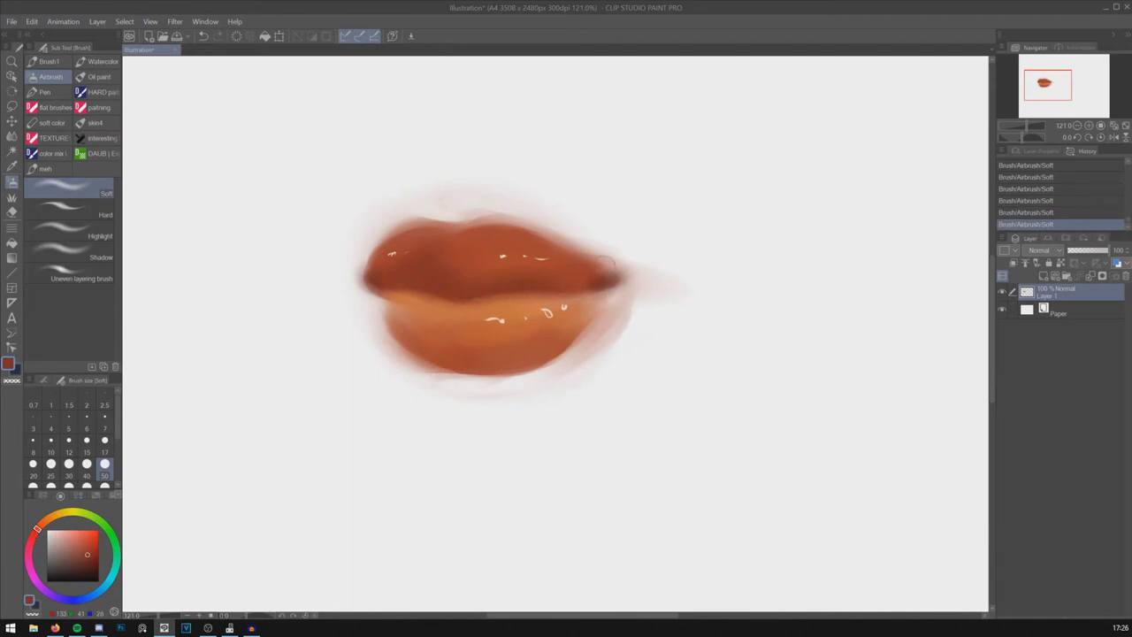
{"action": "left_click", "coordinate": [53, 486]}
{"action": "scroll", "coordinate": [118, 426], "scroll_direction": "down", "scroll_amount": 2}
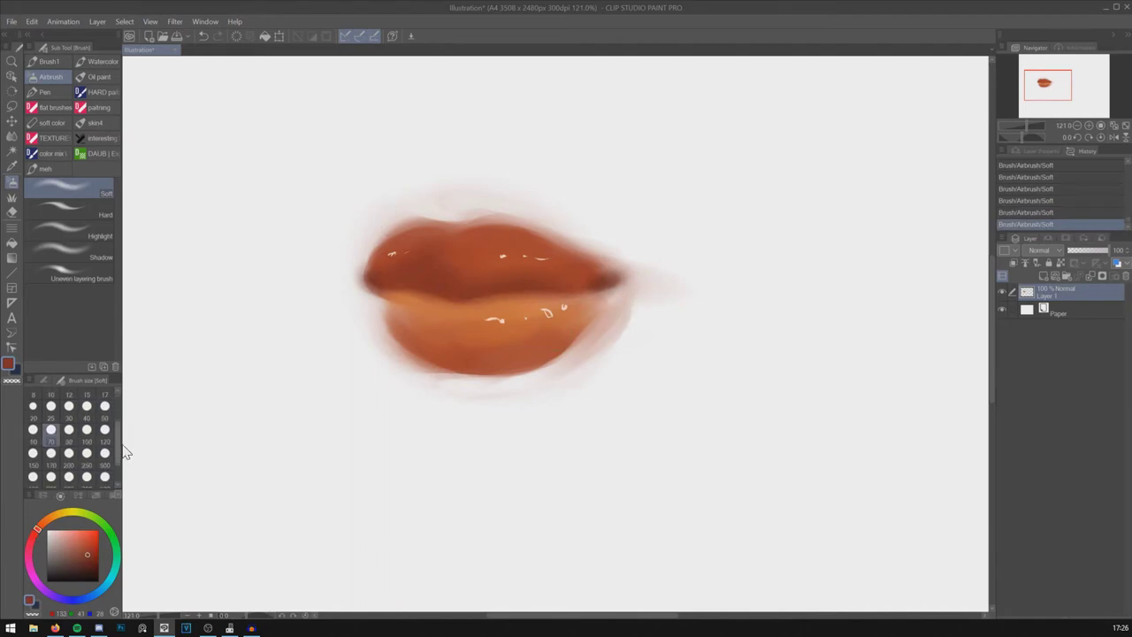
{"action": "left_click", "coordinate": [50, 457]}
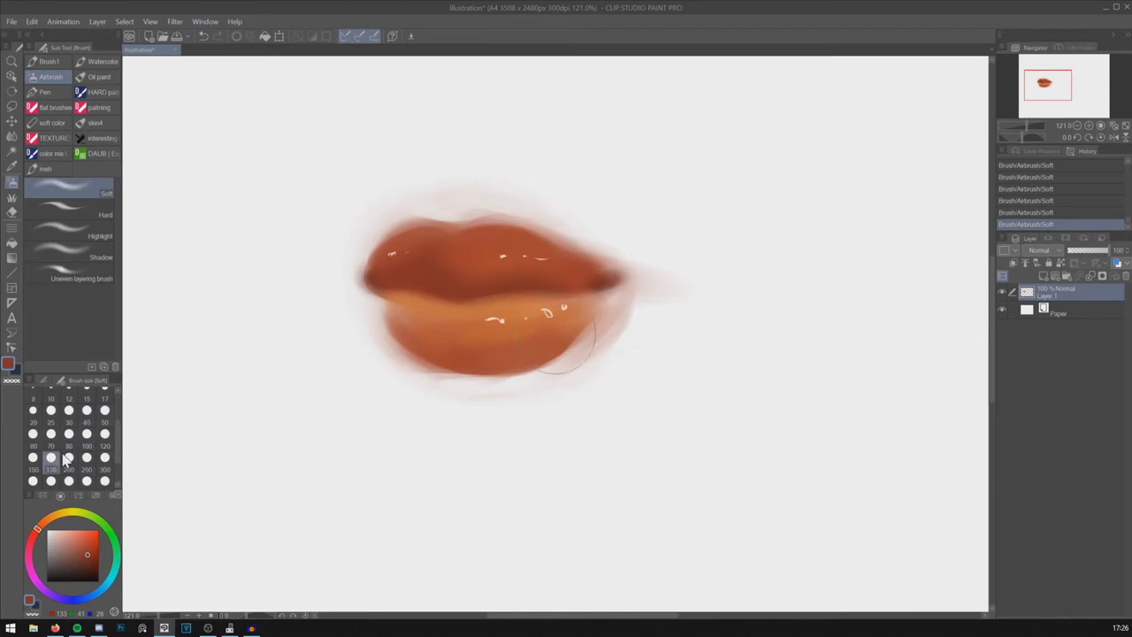
{"action": "left_click", "coordinate": [577, 212], "text": "alt"}
{"action": "left_click_drag", "start_coordinate": [539, 217], "coordinate": [589, 256]}
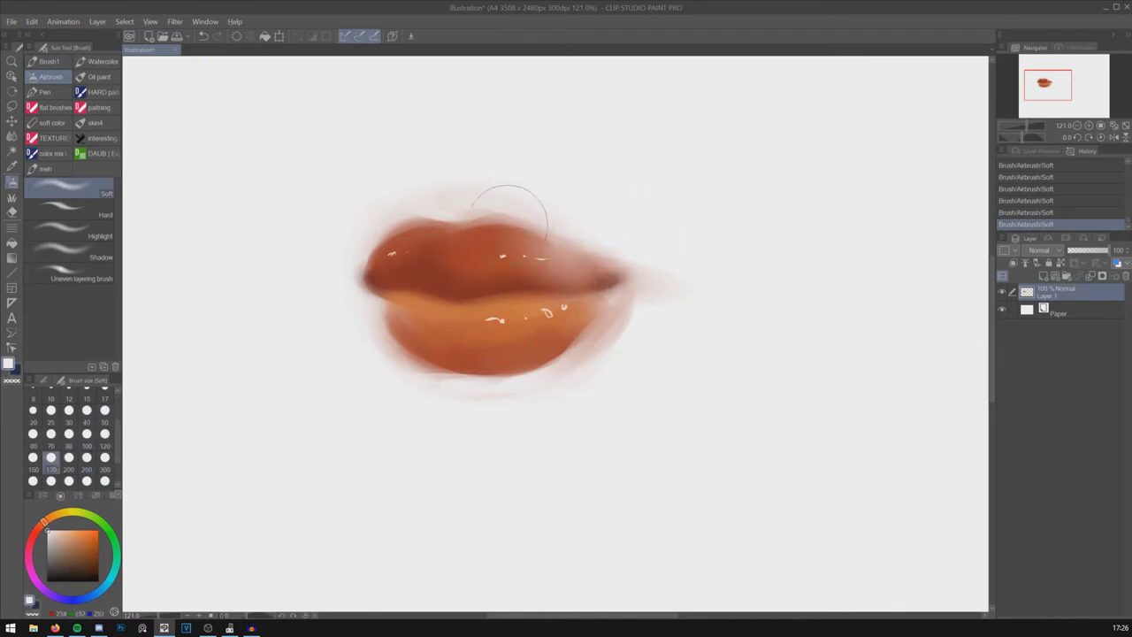
Step: Lighten the upper lip's left edge and try paling the lower lip's lower edge, comparing with undo and redo
{"action": "mouse_move", "coordinate": [363, 241]}
{"action": "left_mouse_down"}
{"action": "mouse_move", "coordinate": [352, 276]}
{"action": "mouse_move", "coordinate": [360, 250]}
{"action": "left_mouse_up"}
{"action": "mouse_move", "coordinate": [390, 342]}
{"action": "left_mouse_down"}
{"action": "mouse_move", "coordinate": [389, 328]}
{"action": "mouse_move", "coordinate": [529, 370]}
{"action": "left_mouse_up"}
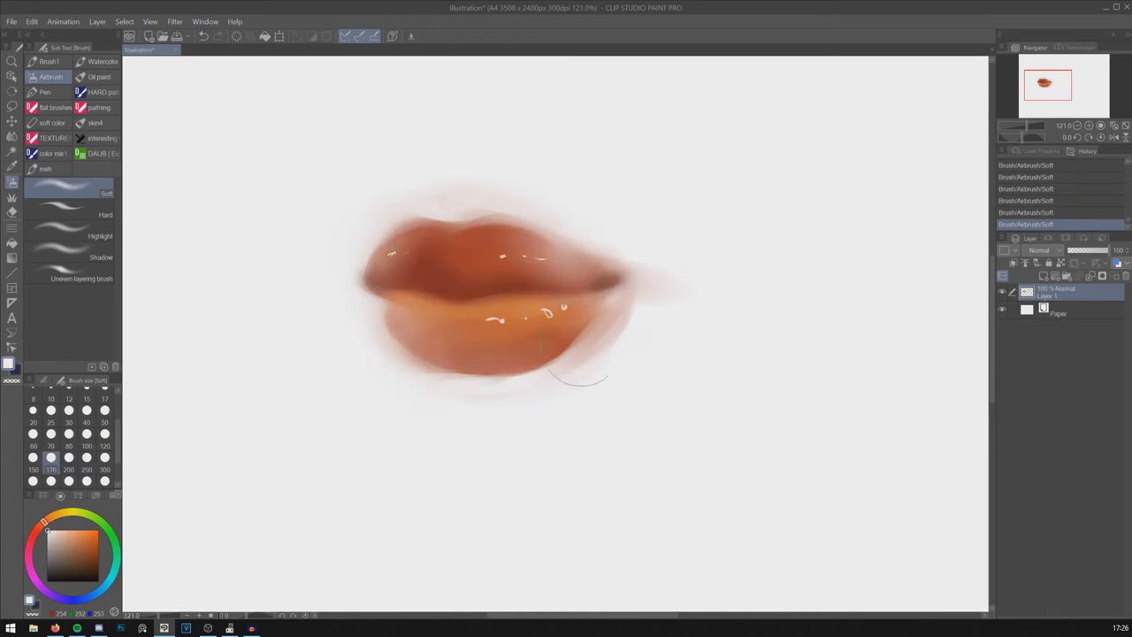
{"action": "key", "text": "ctrl+z"}
{"action": "key", "text": "ctrl+z"}
{"action": "key", "text": "ctrl+y"}
{"action": "key", "text": "ctrl+y"}
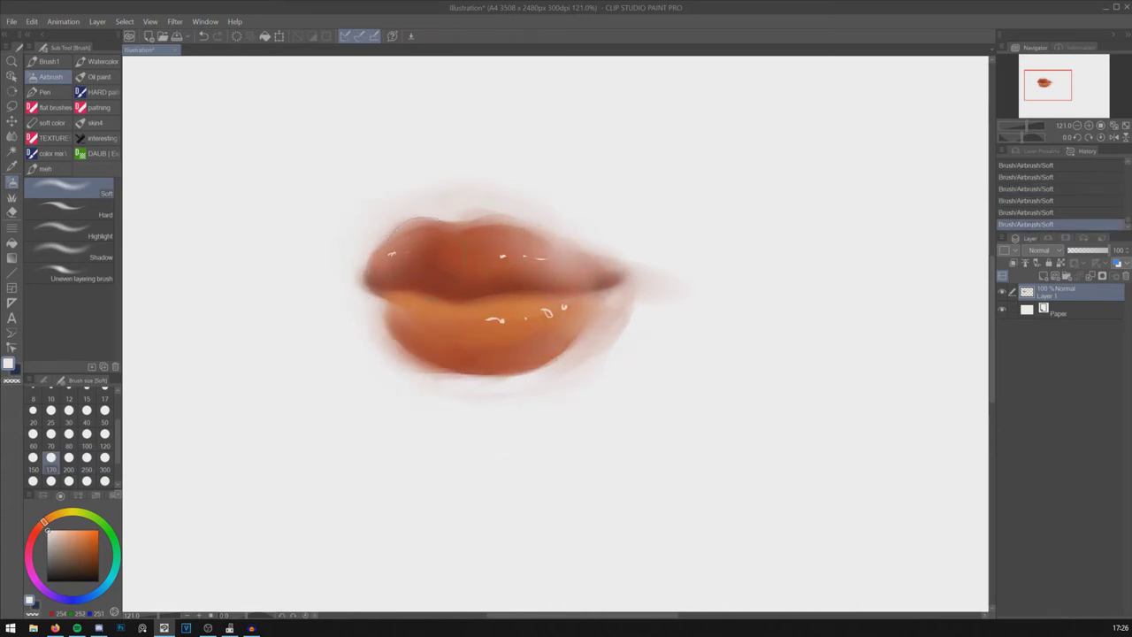
Step: Airbrush sampled lip red over the upper lip and soften its upper edge and right corner with sampled pale tones
{"action": "left_click", "coordinate": [467, 250], "text": "alt"}
{"action": "left_click_drag", "start_coordinate": [470, 250], "coordinate": [411, 256]}
{"action": "left_click", "coordinate": [428, 198], "text": "alt"}
{"action": "left_click_drag", "start_coordinate": [449, 192], "coordinate": [457, 205]}
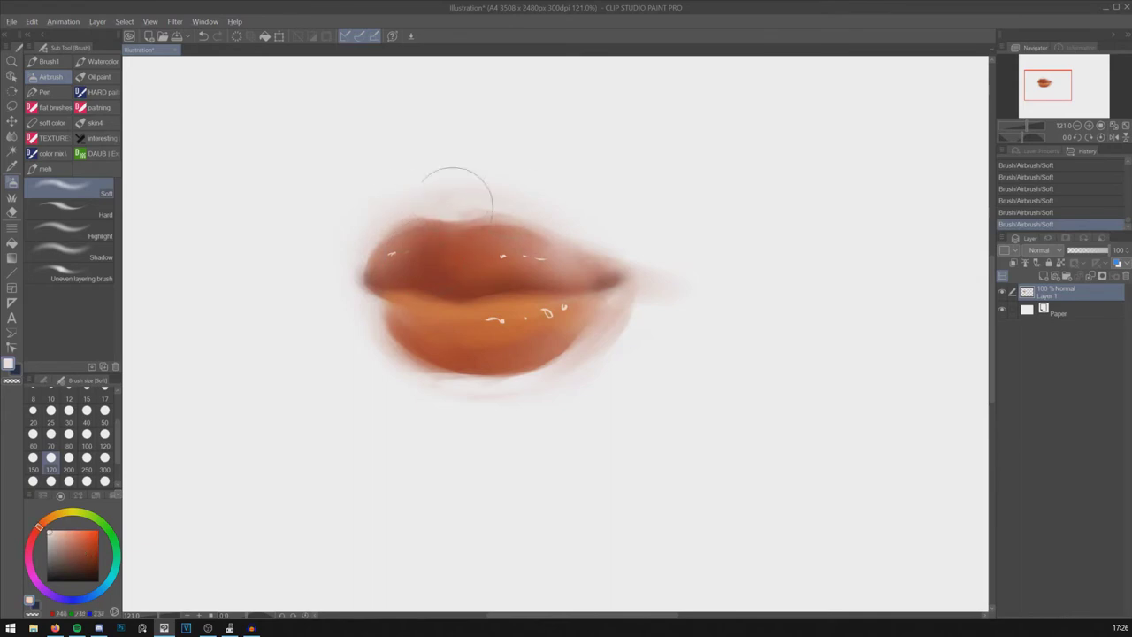
{"action": "left_click", "coordinate": [568, 197], "text": "alt"}
{"action": "left_click_drag", "start_coordinate": [569, 220], "coordinate": [636, 269]}
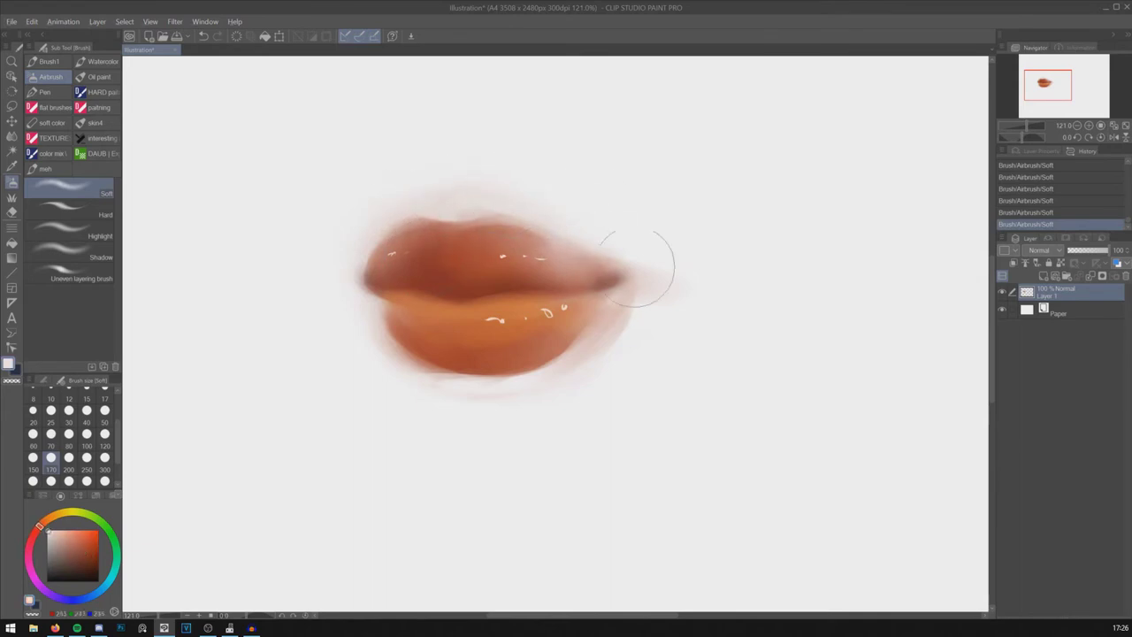
Step: Set the Soft airbrush to size 120 and darken the upper lip's central dip with a colour sampled from the lip
{"action": "left_click", "coordinate": [97, 62]}
{"action": "left_click", "coordinate": [51, 76]}
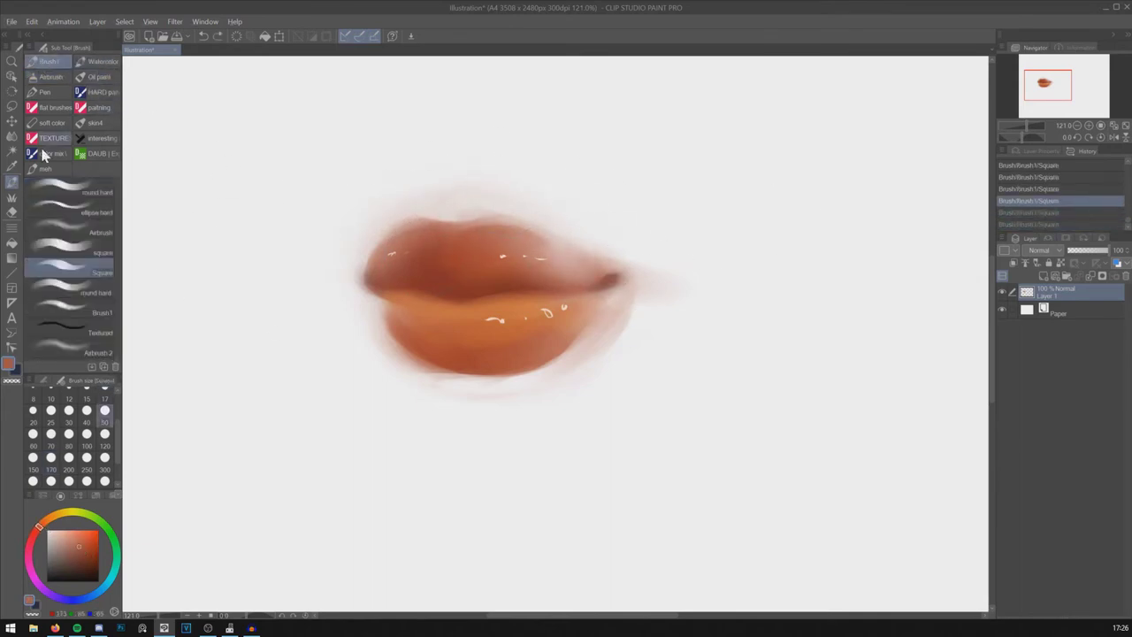
{"action": "left_click", "coordinate": [104, 433]}
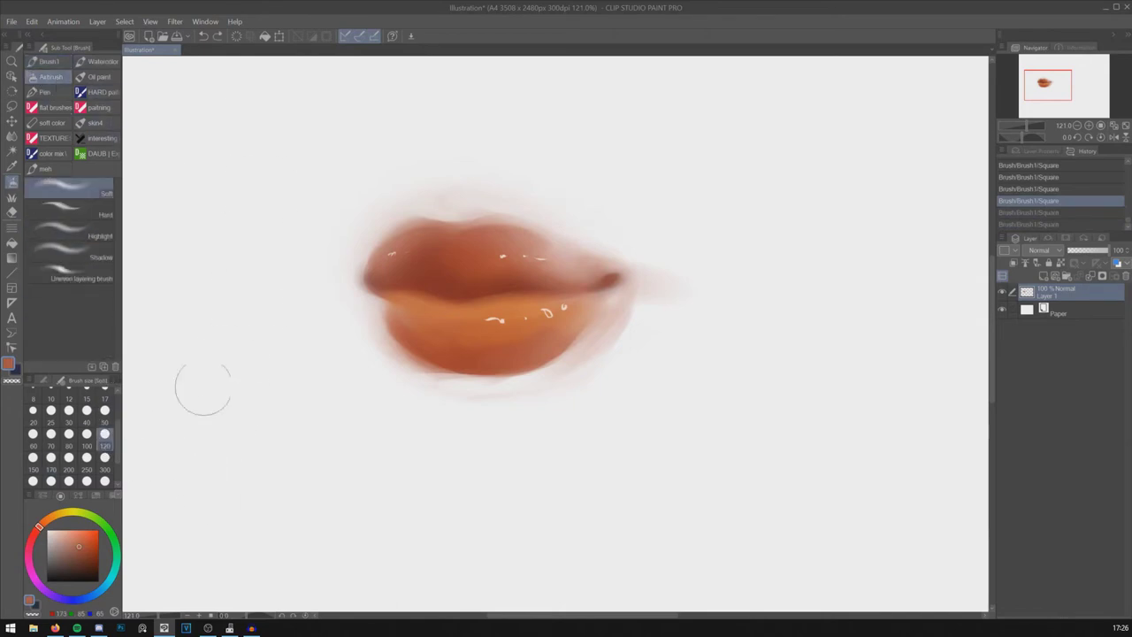
{"action": "left_click", "coordinate": [435, 281], "text": "alt"}
{"action": "left_click_drag", "start_coordinate": [445, 239], "coordinate": [457, 243]}
{"action": "mouse_move", "coordinate": [449, 237]}
{"action": "left_mouse_down"}
{"action": "mouse_move", "coordinate": [410, 231]}
{"action": "mouse_move", "coordinate": [449, 228]}
{"action": "left_mouse_up"}
Step: Soften the left edges of both lips with pale tones sampled around them
{"action": "left_click", "coordinate": [434, 205], "text": "alt"}
{"action": "mouse_move", "coordinate": [351, 262]}
{"action": "left_mouse_down"}
{"action": "mouse_move", "coordinate": [387, 225]}
{"action": "mouse_move", "coordinate": [365, 278]}
{"action": "left_mouse_up"}
{"action": "key", "text": "ctrl+z"}
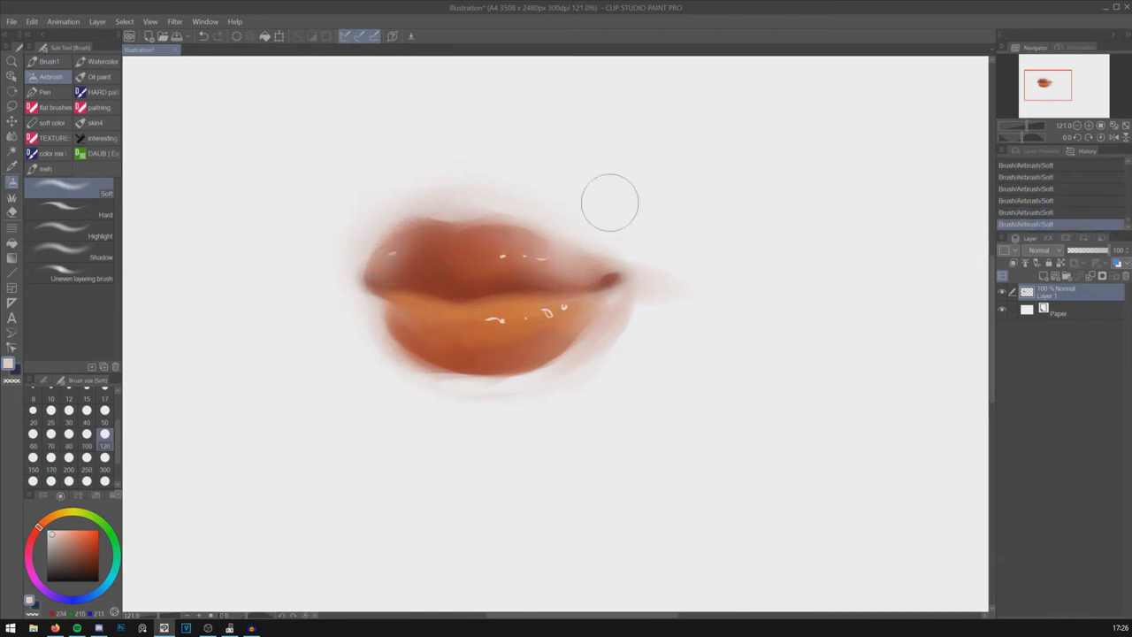
{"action": "left_click", "coordinate": [423, 361], "text": "alt"}
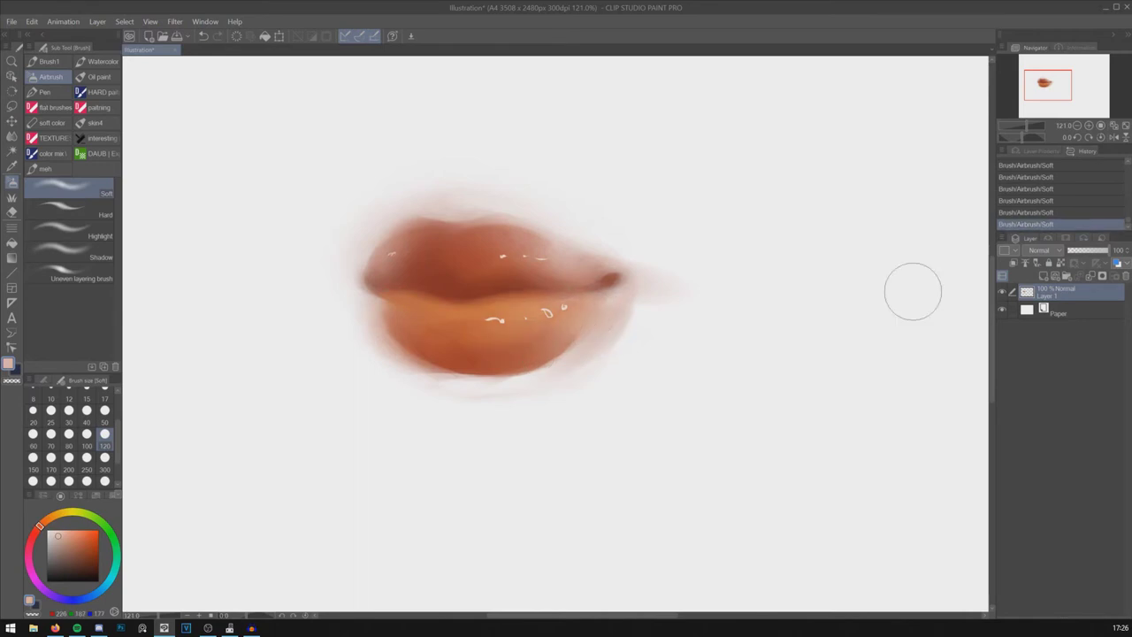
Step: Try spraying a pale tone along the lips' left side with the airbrush at size 300
{"action": "left_click", "coordinate": [104, 457]}
{"action": "mouse_move", "coordinate": [434, 177]}
{"action": "left_mouse_down"}
{"action": "mouse_move", "coordinate": [374, 271]}
{"action": "mouse_move", "coordinate": [354, 316]}
{"action": "left_mouse_up"}
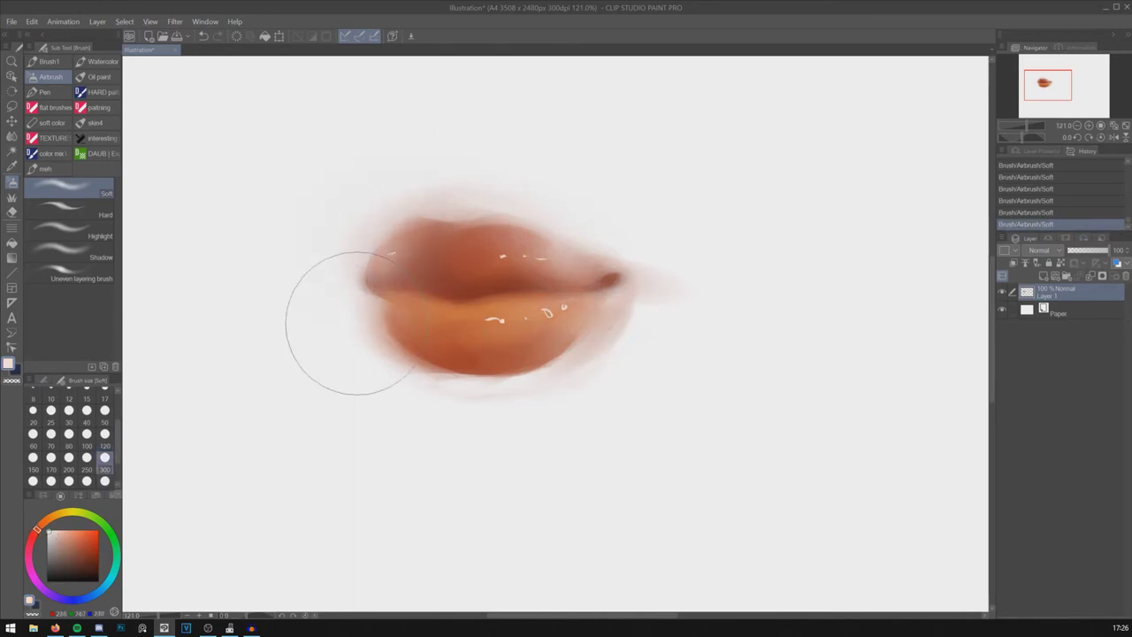
{"action": "key", "text": "ctrl+z"}
Step: Refine the upper lip's left and upper edges using the Square brush at size 50 with a pale tone sampled beside the lip
{"action": "left_click", "coordinate": [49, 61]}
{"action": "left_click", "coordinate": [375, 231], "text": "alt"}
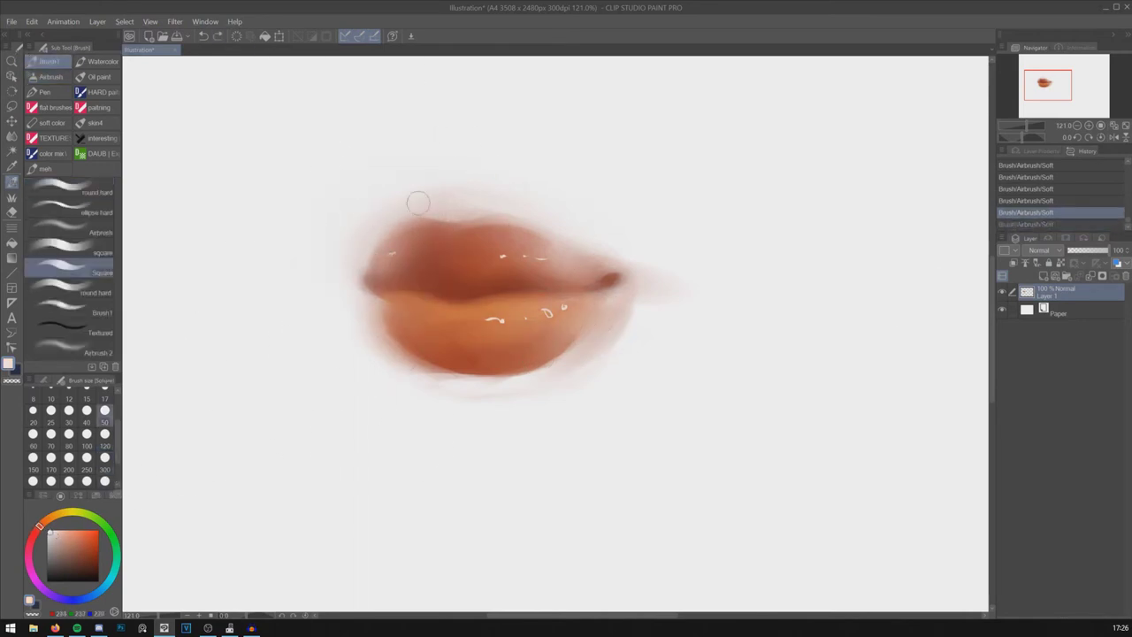
{"action": "left_click_drag", "start_coordinate": [417, 201], "coordinate": [368, 261]}
{"action": "left_click_drag", "start_coordinate": [389, 231], "coordinate": [368, 269]}
{"action": "key", "text": "ctrl+z"}
{"action": "key", "text": "ctrl+z"}
{"action": "key", "text": "ctrl+z"}
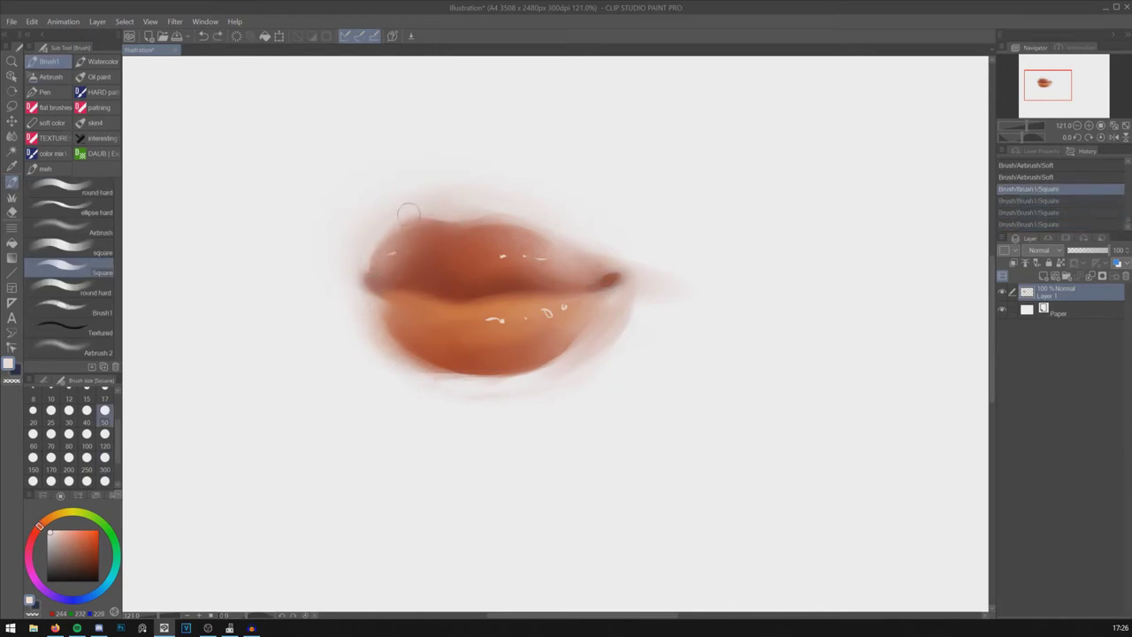
{"action": "left_click_drag", "start_coordinate": [410, 212], "coordinate": [372, 249]}
{"action": "left_click_drag", "start_coordinate": [396, 225], "coordinate": [368, 273]}
{"action": "mouse_move", "coordinate": [426, 215]}
{"action": "left_mouse_down"}
{"action": "mouse_move", "coordinate": [488, 199]}
{"action": "mouse_move", "coordinate": [545, 229]}
{"action": "left_mouse_up"}
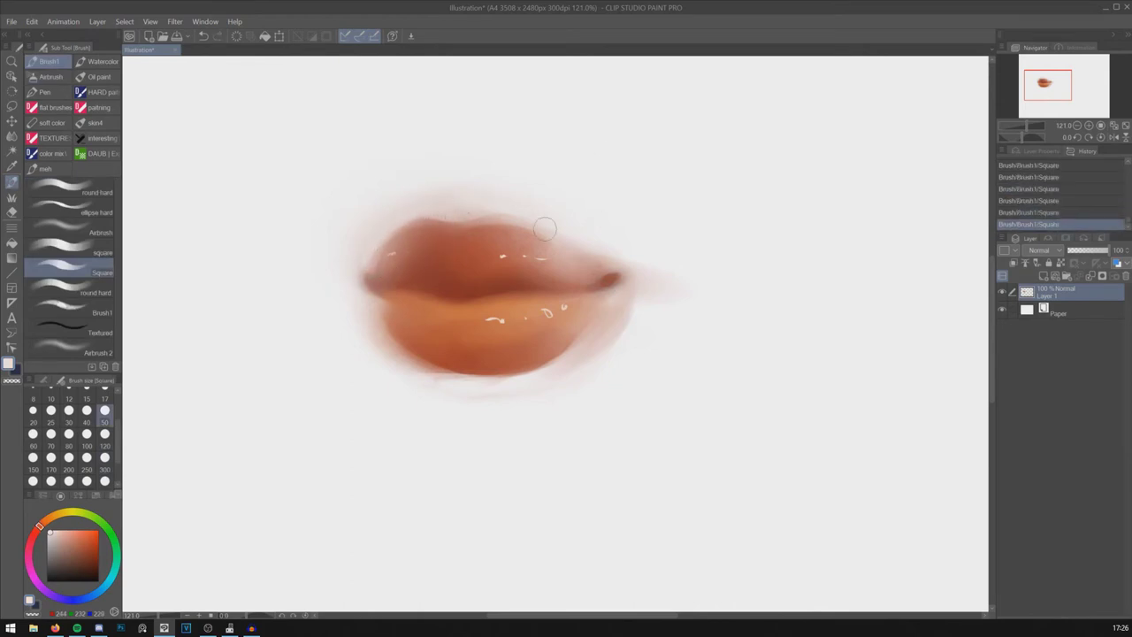
Step: Try more pale strokes above the upper lip and along its left edge, and undo them
{"action": "mouse_move", "coordinate": [426, 207]}
{"action": "left_mouse_down"}
{"action": "mouse_move", "coordinate": [460, 214]}
{"action": "mouse_move", "coordinate": [482, 196]}
{"action": "left_mouse_up"}
{"action": "key", "text": "ctrl+z"}
{"action": "key", "text": "ctrl+z"}
{"action": "key", "text": "ctrl+z"}
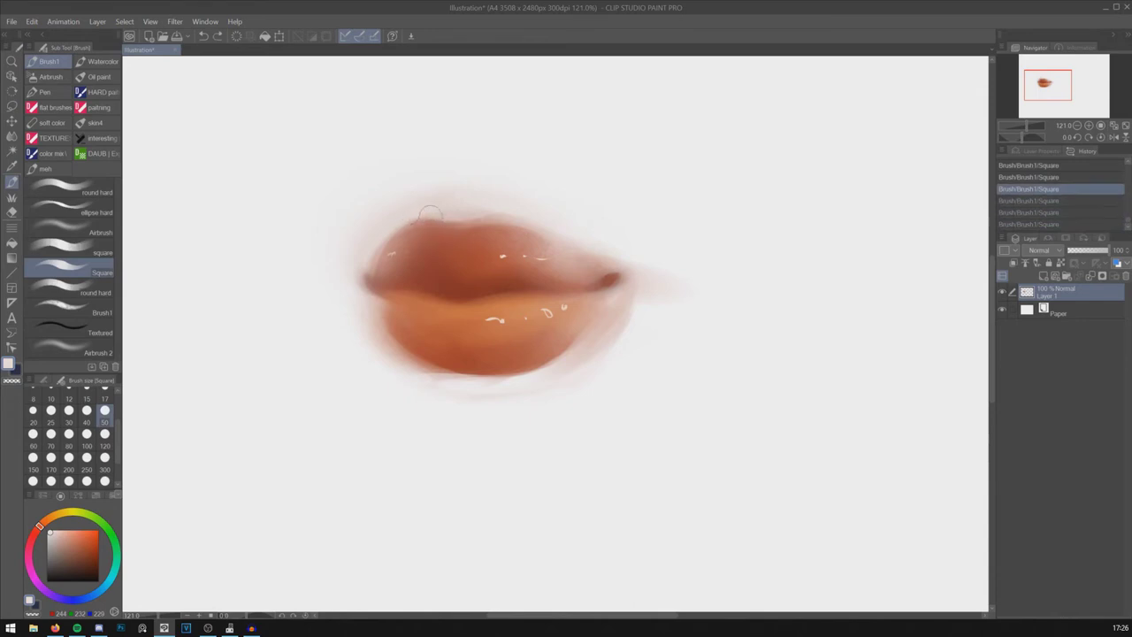
{"action": "mouse_move", "coordinate": [414, 212]}
{"action": "left_mouse_down"}
{"action": "mouse_move", "coordinate": [441, 222]}
{"action": "mouse_move", "coordinate": [430, 213]}
{"action": "mouse_move", "coordinate": [378, 263]}
{"action": "left_mouse_up"}
{"action": "key", "text": "ctrl+z"}
{"action": "key", "text": "ctrl+z"}
{"action": "key", "text": "ctrl+z"}
Step: Trim the lips' left outline and the area above the upper lip with pale strokes and sampled background white
{"action": "mouse_move", "coordinate": [451, 204]}
{"action": "left_mouse_down"}
{"action": "mouse_move", "coordinate": [498, 182]}
{"action": "mouse_move", "coordinate": [395, 219]}
{"action": "mouse_move", "coordinate": [364, 270]}
{"action": "left_mouse_up"}
{"action": "left_click", "coordinate": [451, 183], "text": "alt"}
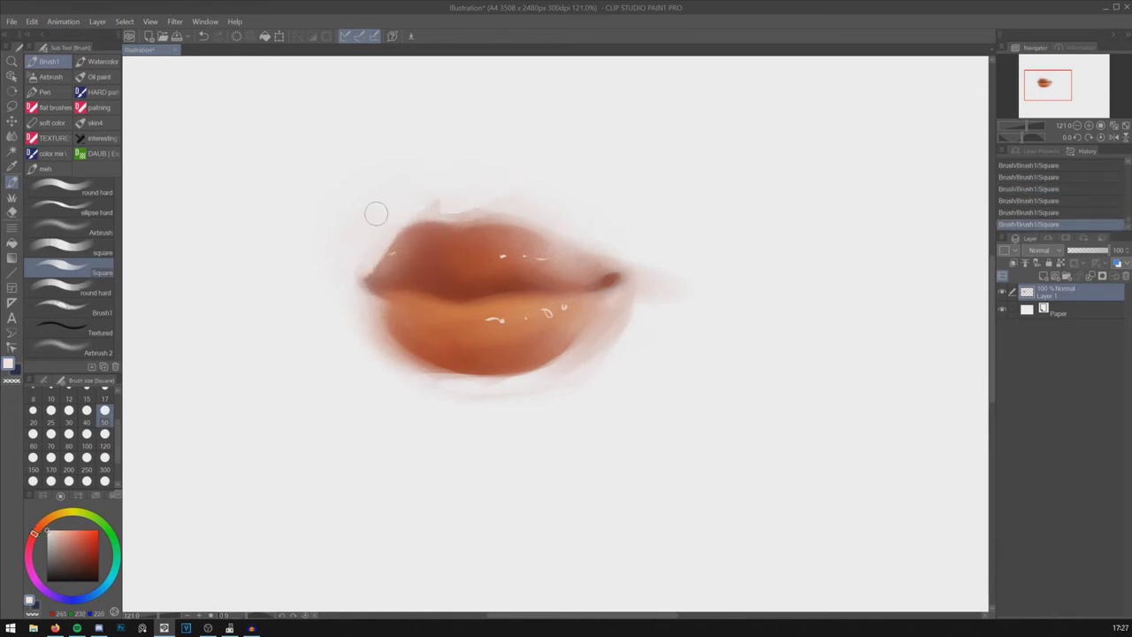
{"action": "left_click", "coordinate": [384, 417], "text": "alt"}
{"action": "mouse_move", "coordinate": [376, 213]}
{"action": "left_mouse_down"}
{"action": "mouse_move", "coordinate": [353, 284]}
{"action": "mouse_move", "coordinate": [371, 305]}
{"action": "left_mouse_up"}
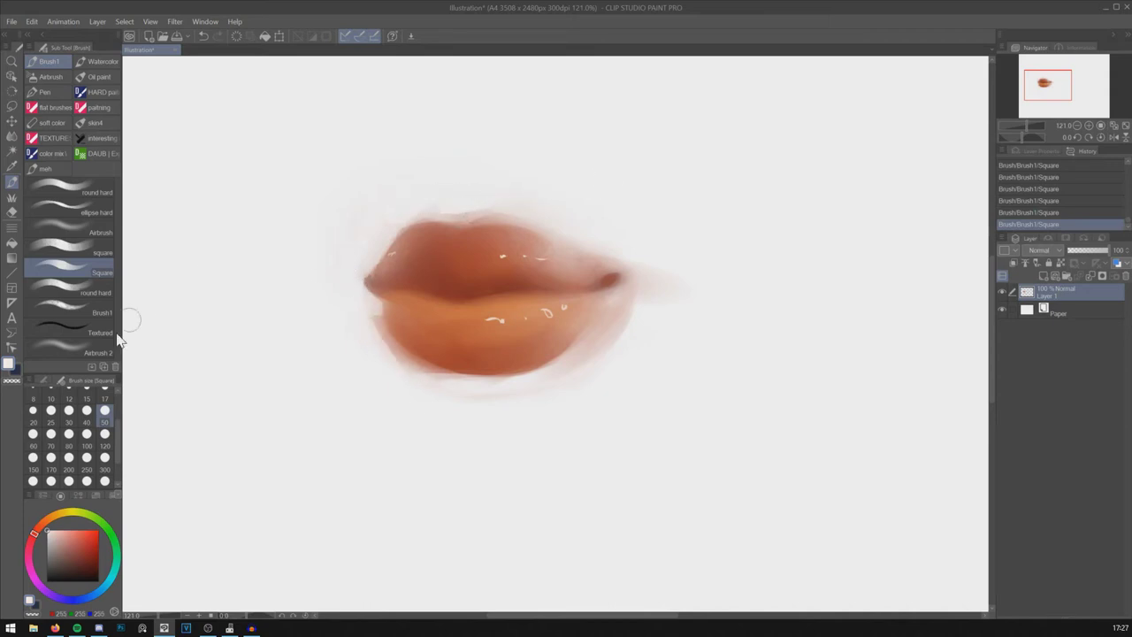
Step: Add small light yellow-orange highlights along the lower lip with the Square brush at size 20, undoing the excess strokes
{"action": "left_click", "coordinate": [506, 329], "text": "alt"}
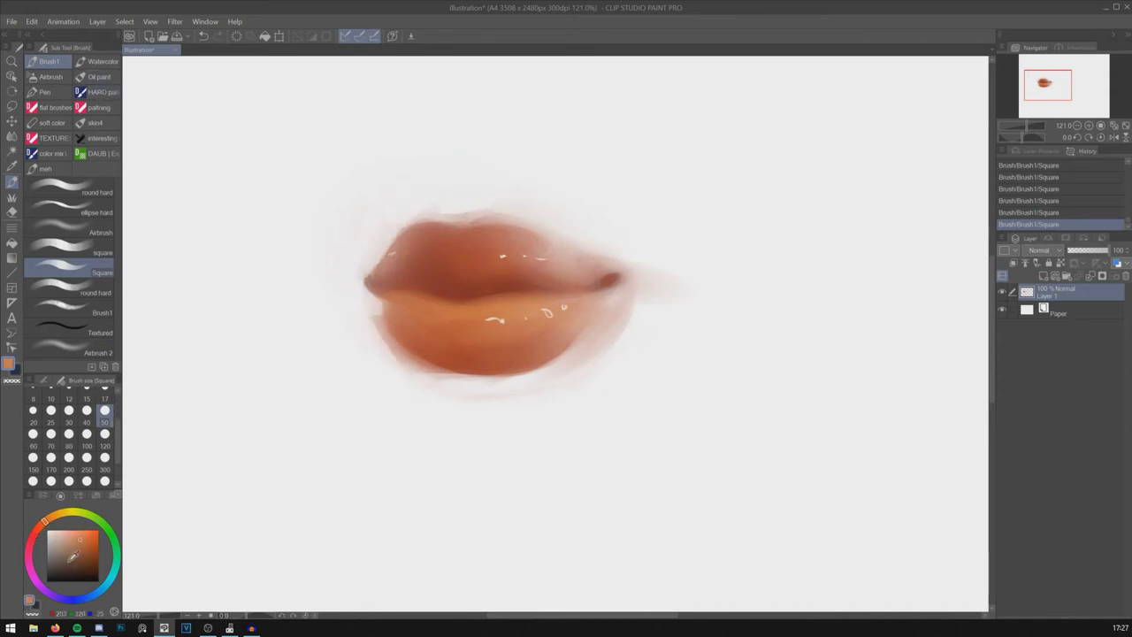
{"action": "mouse_move", "coordinate": [71, 557]}
{"action": "left_mouse_down"}
{"action": "mouse_move", "coordinate": [77, 524]}
{"action": "mouse_move", "coordinate": [57, 520]}
{"action": "left_mouse_up"}
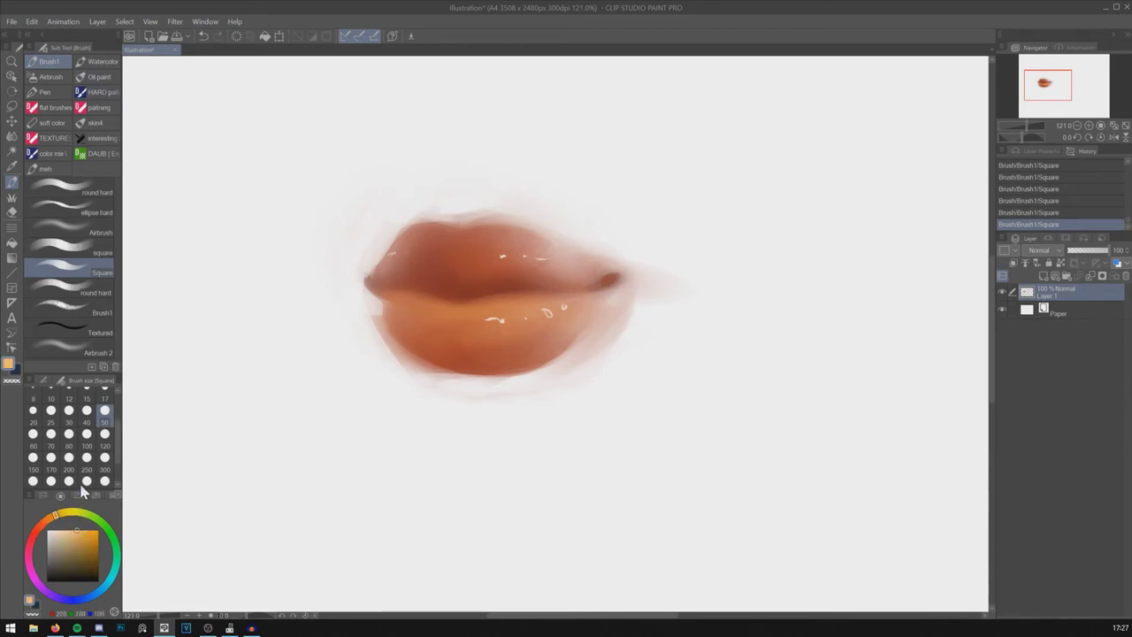
{"action": "left_click", "coordinate": [32, 409]}
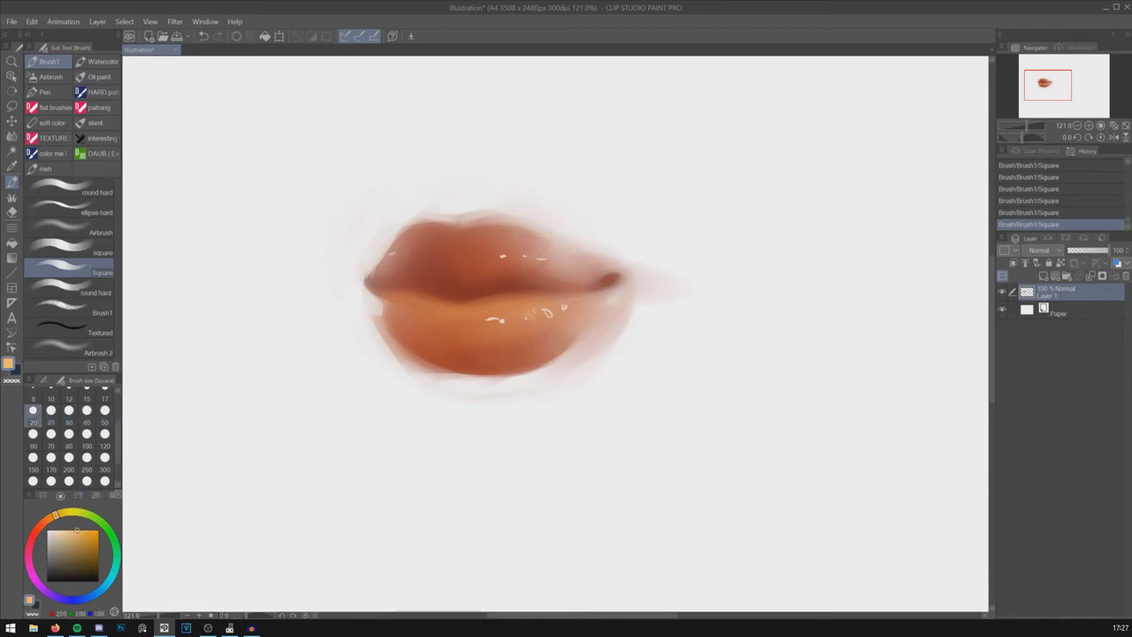
{"action": "key", "text": "ctrl+z"}
{"action": "key", "text": "ctrl+z"}
{"action": "key", "text": "ctrl+z"}
{"action": "left_click_drag", "start_coordinate": [573, 306], "coordinate": [581, 309]}
{"action": "key", "text": "ctrl+z"}
{"action": "mouse_move", "coordinate": [466, 353]}
{"action": "left_mouse_down"}
{"action": "mouse_move", "coordinate": [489, 352]}
{"action": "mouse_move", "coordinate": [487, 319]}
{"action": "left_mouse_up"}
{"action": "key", "text": "ctrl+z"}
{"action": "key", "text": "ctrl+z"}
{"action": "key", "text": "ctrl+z"}
{"action": "key", "text": "ctrl+z"}
Step: Spray a yellow-orange glow over the lower lip's middle and right side with the Soft airbrush at size 120
{"action": "left_click", "coordinate": [97, 61]}
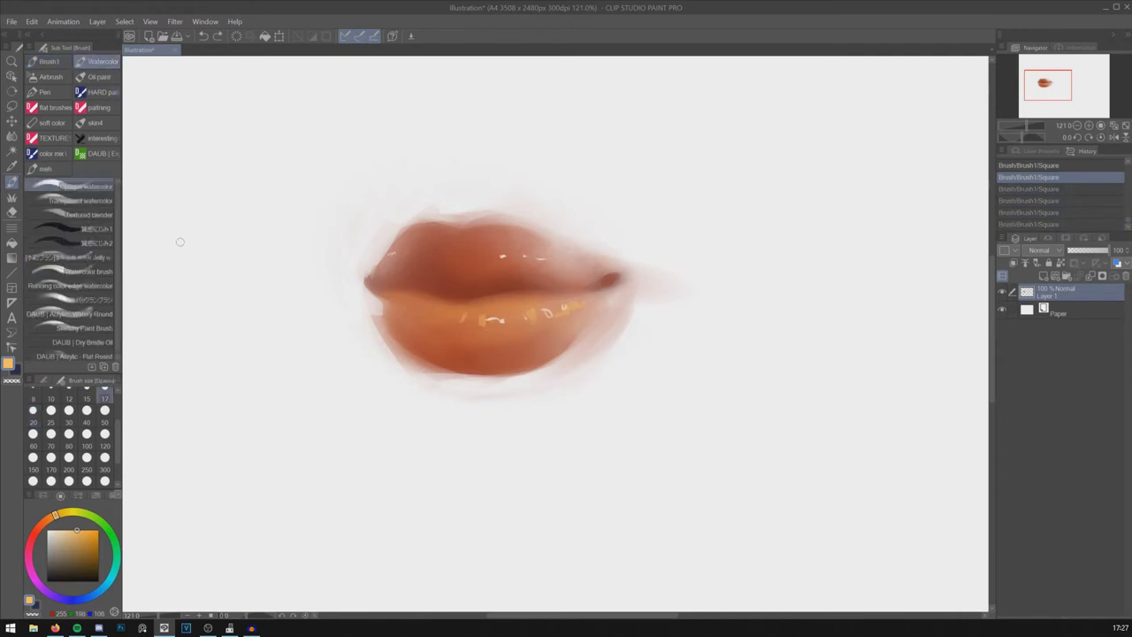
{"action": "left_click", "coordinate": [48, 76]}
{"action": "left_click", "coordinate": [51, 434]}
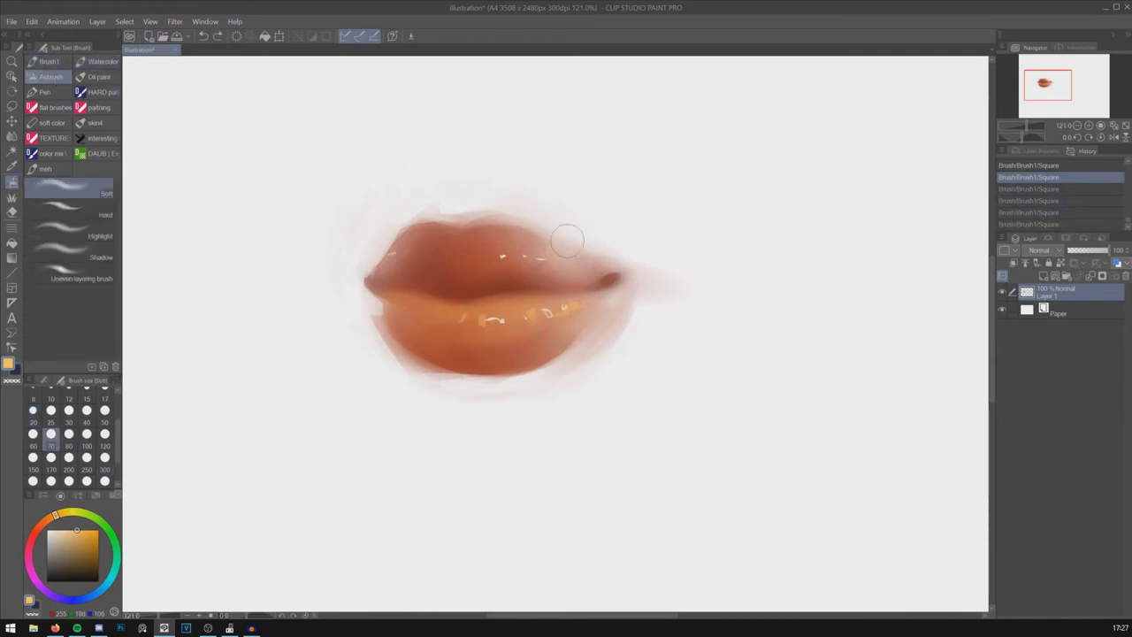
{"action": "left_click", "coordinate": [105, 439]}
{"action": "left_click_drag", "start_coordinate": [478, 331], "coordinate": [522, 331]}
{"action": "left_click_drag", "start_coordinate": [595, 314], "coordinate": [584, 330]}
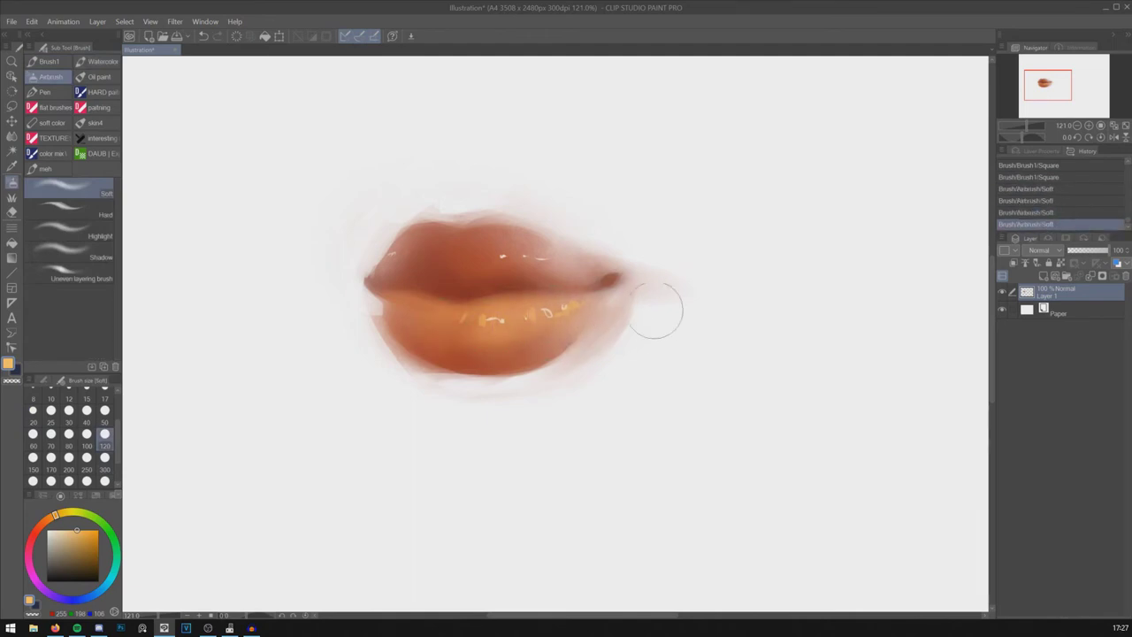
Step: Add short crease strokes to the lower lip with the Square brush in a sampled reddish orange, undoing unwanted ones
{"action": "left_click", "coordinate": [49, 61]}
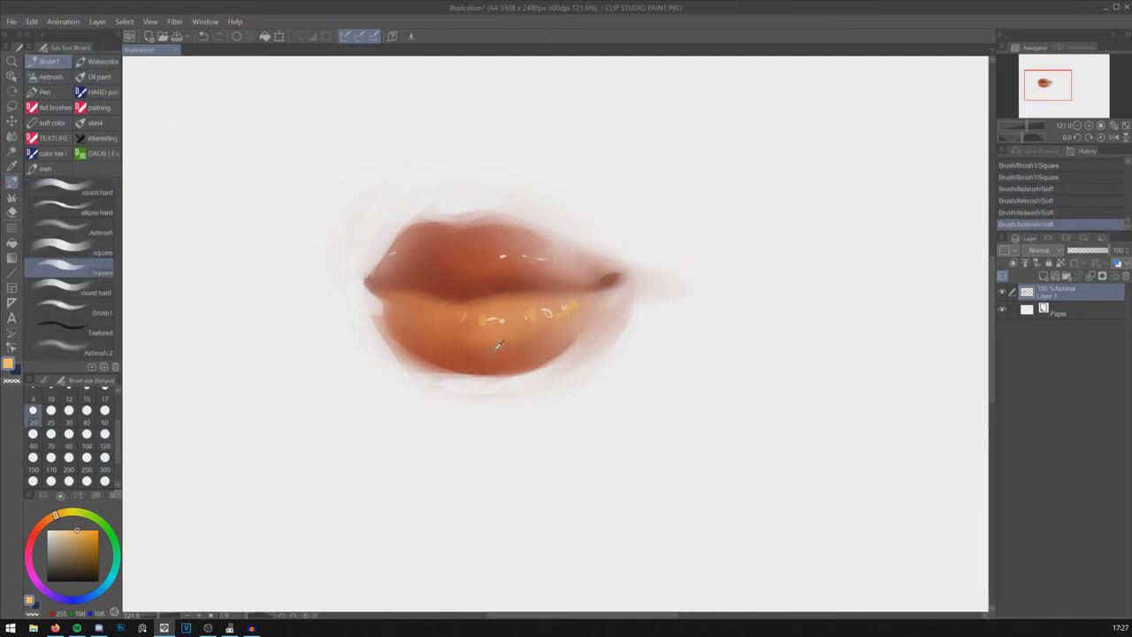
{"action": "left_click", "coordinate": [497, 349], "text": "alt"}
{"action": "left_click_drag", "start_coordinate": [469, 367], "coordinate": [498, 372]}
{"action": "key", "text": "ctrl+z"}
{"action": "key", "text": "ctrl+z"}
{"action": "mouse_move", "coordinate": [469, 363]}
{"action": "left_mouse_down"}
{"action": "mouse_move", "coordinate": [495, 368]}
{"action": "mouse_move", "coordinate": [478, 352]}
{"action": "mouse_move", "coordinate": [495, 361]}
{"action": "left_mouse_up"}
{"action": "key", "text": "ctrl+z"}
{"action": "key", "text": "ctrl+z"}
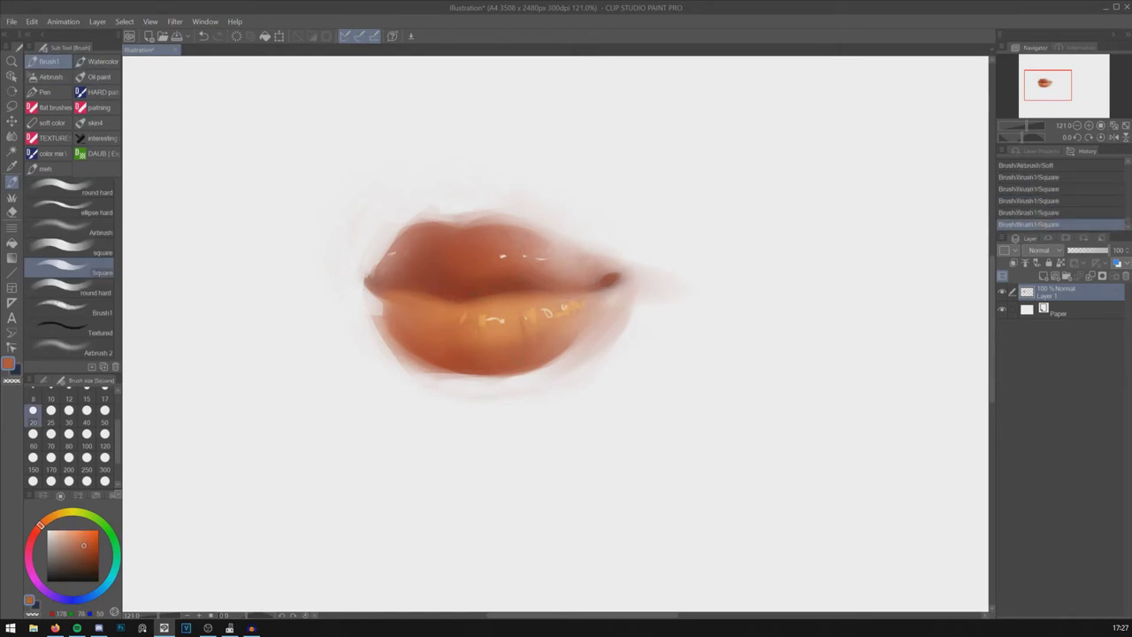
{"action": "left_click_drag", "start_coordinate": [536, 313], "coordinate": [533, 333]}
{"action": "key", "text": "ctrl+z"}
{"action": "key", "text": "ctrl+z"}
Step: Try a stroke along the middle of the lip line, undo it, and choose a dark brown based on the sampled lip colour
{"action": "left_click_drag", "start_coordinate": [453, 297], "coordinate": [470, 292]}
{"action": "left_click", "coordinate": [461, 287], "text": "alt"}
{"action": "left_click", "coordinate": [93, 568]}
{"action": "key", "text": "ctrl+z"}
{"action": "key", "text": "ctrl+z"}
Step: Darken the lip line's left half and the left mouth corner with dark brown, comparing with undo and redo
{"action": "left_click_drag", "start_coordinate": [430, 285], "coordinate": [451, 299]}
{"action": "key", "text": "ctrl+z"}
{"action": "key", "text": "ctrl+z"}
{"action": "key", "text": "ctrl+z"}
{"action": "key", "text": "ctrl+z"}
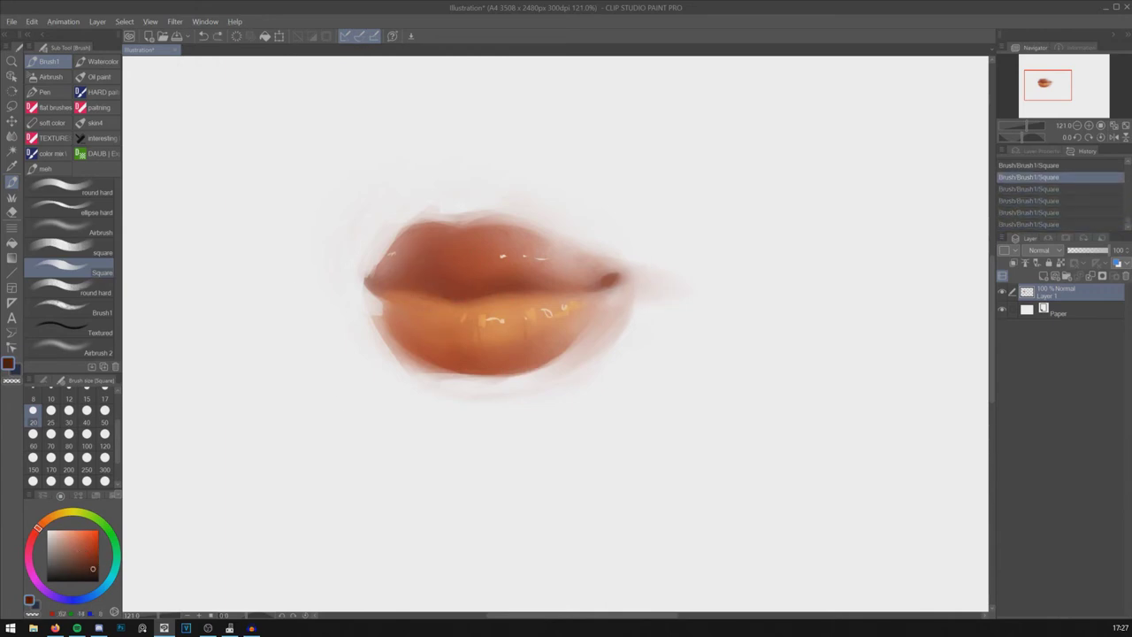
{"action": "key", "text": "ctrl+y"}
{"action": "key", "text": "ctrl+y"}
{"action": "key", "text": "ctrl+y"}
{"action": "key", "text": "ctrl+y"}
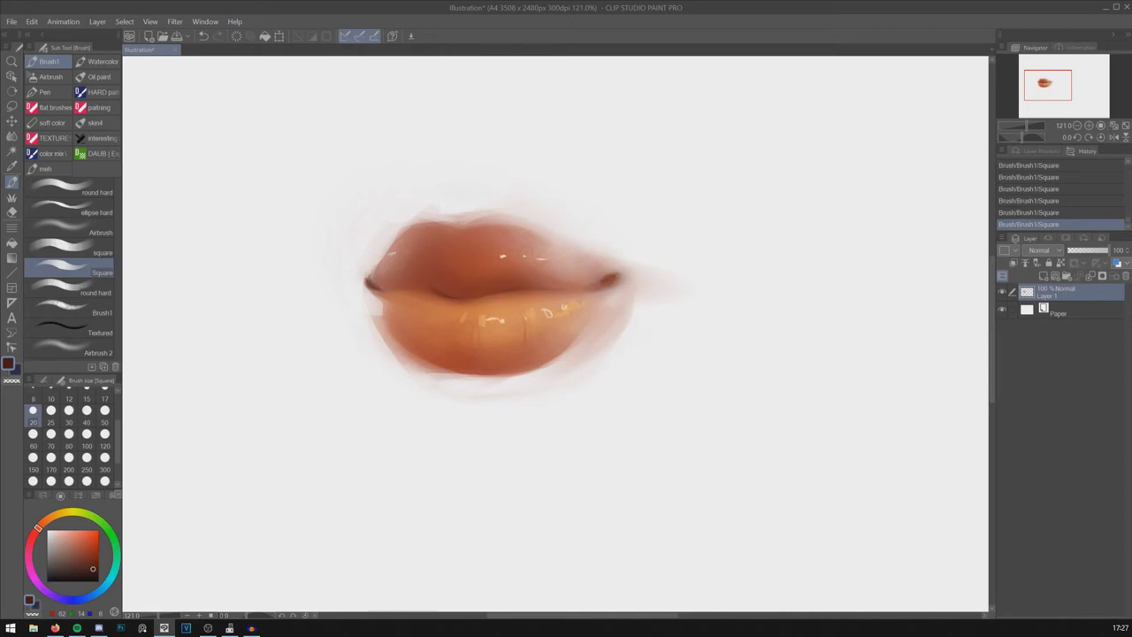
Step: Try dark brown strokes along the lower lip's lower edge and undo them
{"action": "left_click_drag", "start_coordinate": [416, 358], "coordinate": [507, 376]}
{"action": "key", "text": "ctrl+z"}
{"action": "key", "text": "ctrl+z"}
{"action": "left_click_drag", "start_coordinate": [426, 363], "coordinate": [499, 372]}
{"action": "key", "text": "ctrl+z"}
{"action": "key", "text": "ctrl+z"}
Step: Paint a thin dark brown contour along the lower lip's lower-left edge, comparing it with undo and redo
{"action": "left_click_drag", "start_coordinate": [391, 341], "coordinate": [451, 368]}
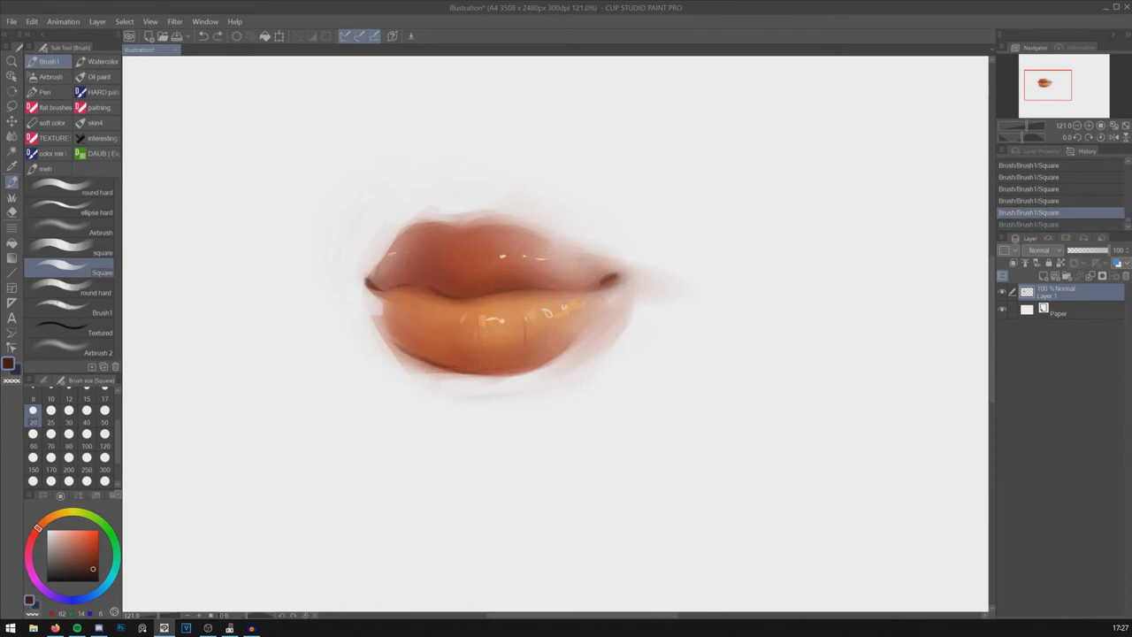
{"action": "key", "text": "ctrl+z"}
{"action": "key", "text": "ctrl+y"}
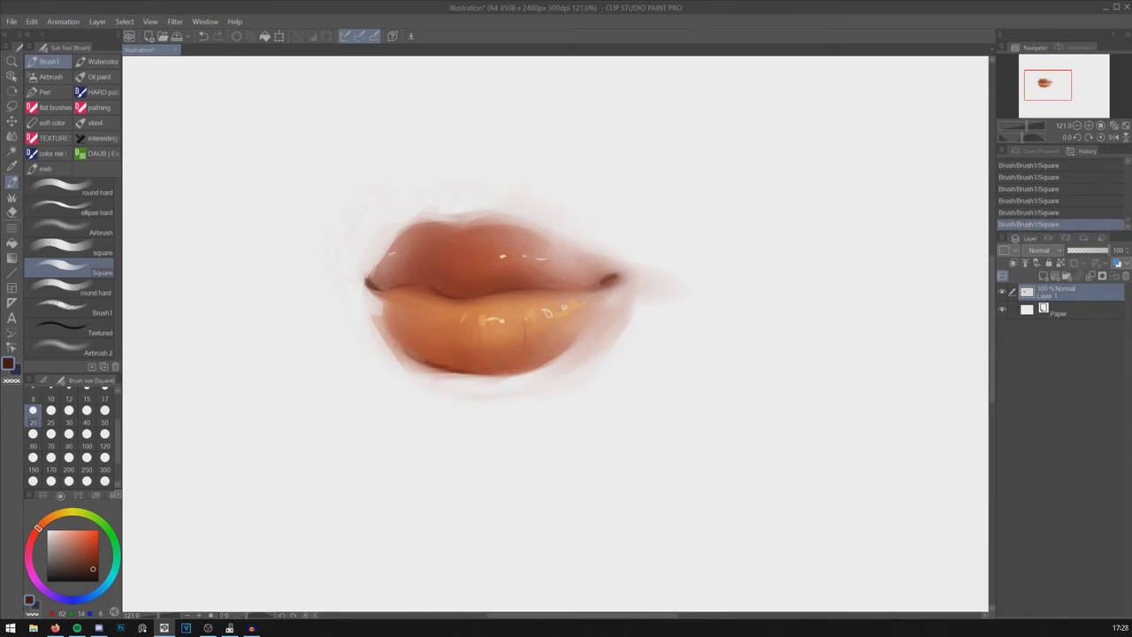
Step: Airbrush dark brown along the lip line with the Soft brush, comparing the strokes with undo and redo
{"action": "left_click", "coordinate": [97, 61]}
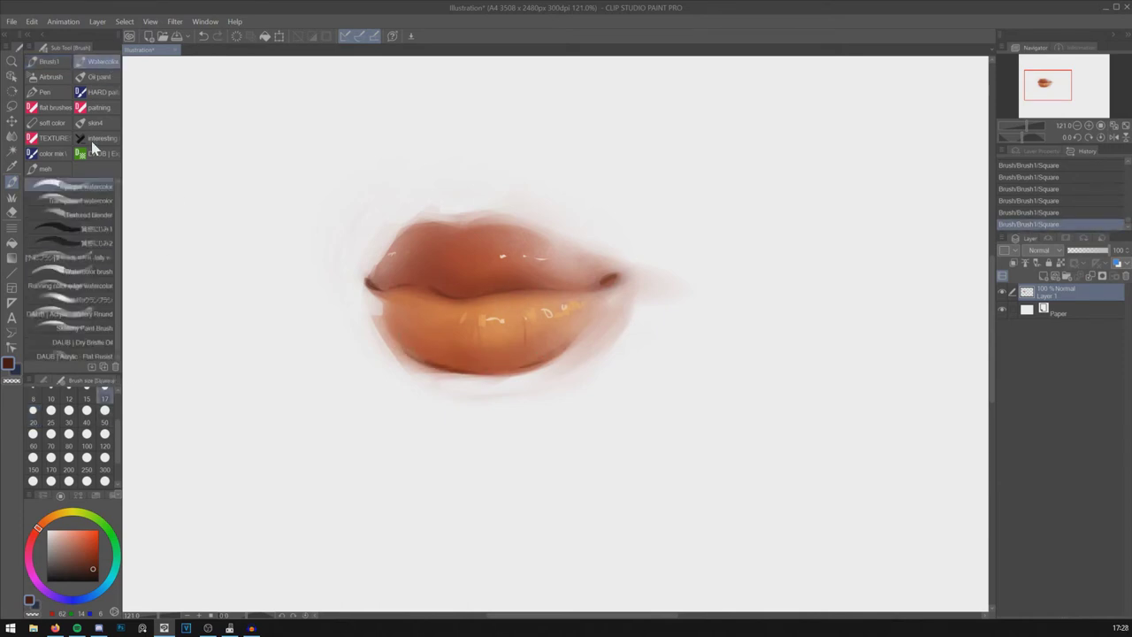
{"action": "left_click", "coordinate": [51, 76]}
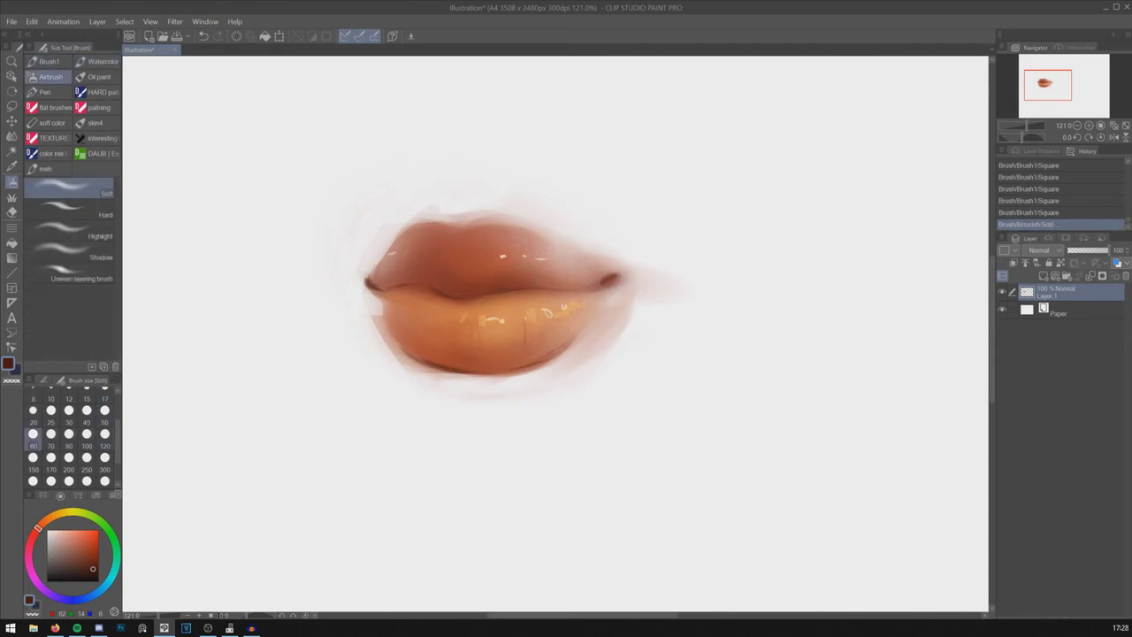
{"action": "key", "text": "ctrl+z"}
{"action": "left_click_drag", "start_coordinate": [478, 285], "coordinate": [472, 296]}
{"action": "left_click_drag", "start_coordinate": [463, 290], "coordinate": [463, 297]}
{"action": "left_click_drag", "start_coordinate": [538, 278], "coordinate": [539, 286]}
{"action": "key", "text": "ctrl+z"}
{"action": "key", "text": "ctrl+z"}
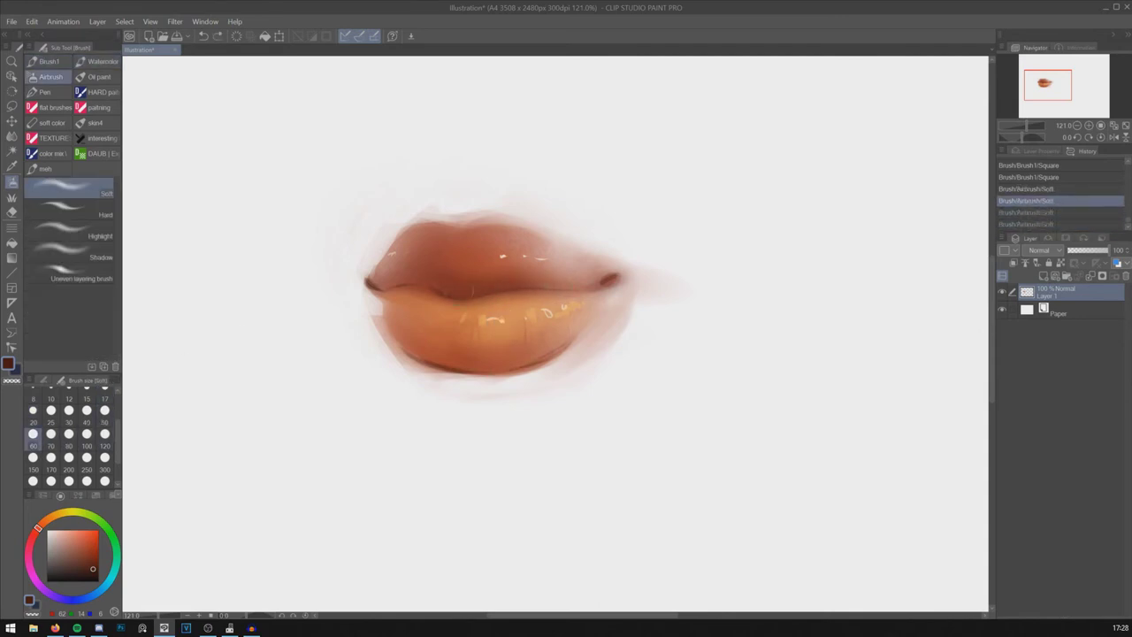
{"action": "key", "text": "ctrl+y"}
{"action": "key", "text": "ctrl+y"}
Step: Shade the lower lip's lower-right edge with the soft airbrush in dark brown, undoing unwanted strokes
{"action": "mouse_move", "coordinate": [537, 350]}
{"action": "left_mouse_down"}
{"action": "mouse_move", "coordinate": [497, 366]}
{"action": "mouse_move", "coordinate": [552, 355]}
{"action": "left_mouse_up"}
{"action": "key", "text": "ctrl+z"}
{"action": "key", "text": "ctrl+z"}
{"action": "key", "text": "ctrl+z"}
{"action": "key", "text": "ctrl+z"}
{"action": "key", "text": "ctrl+z"}
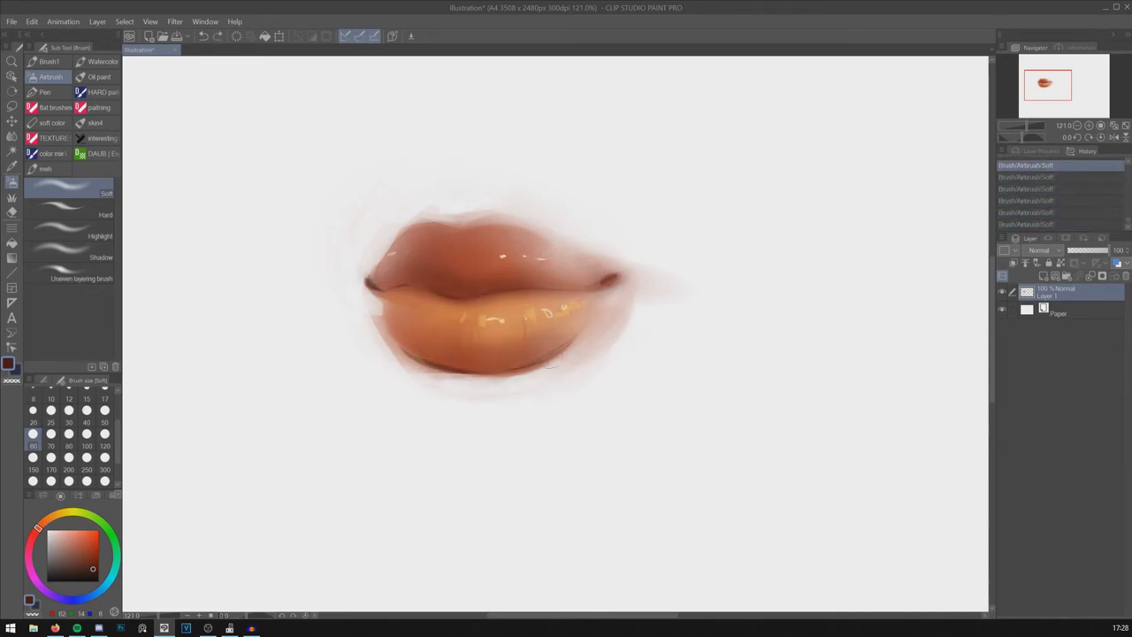
{"action": "left_click_drag", "start_coordinate": [484, 384], "coordinate": [561, 372]}
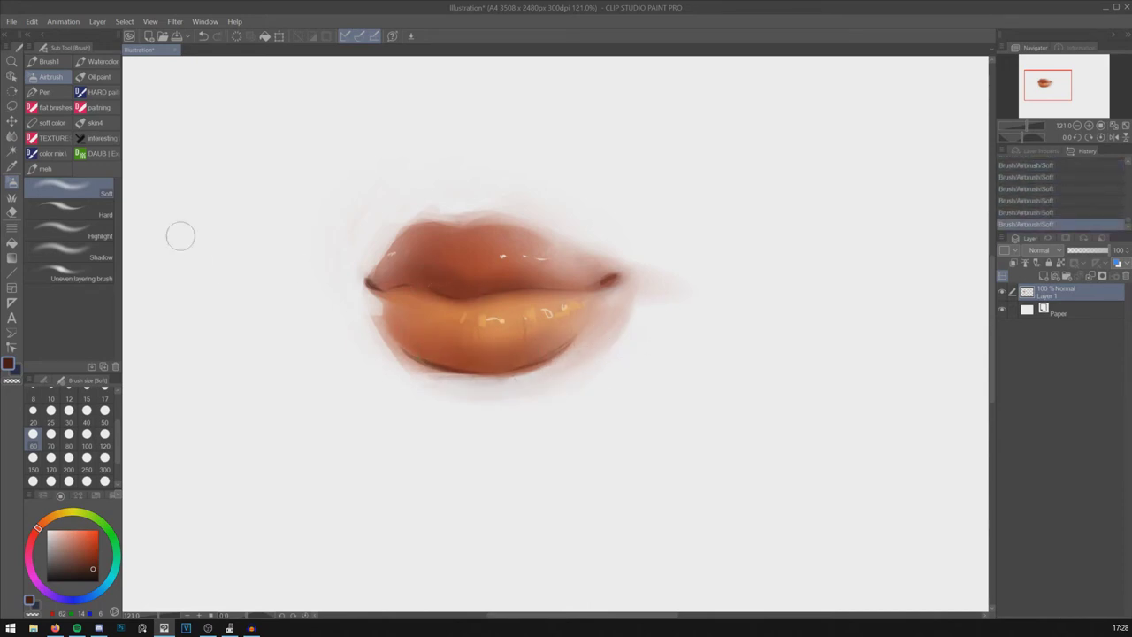
Step: Reshape the lower lip's upper edge left of centre with sampled orange, using the ellipse hard brush at size 25 and undoing weak strokes
{"action": "left_click", "coordinate": [49, 61]}
{"action": "left_click", "coordinate": [88, 213]}
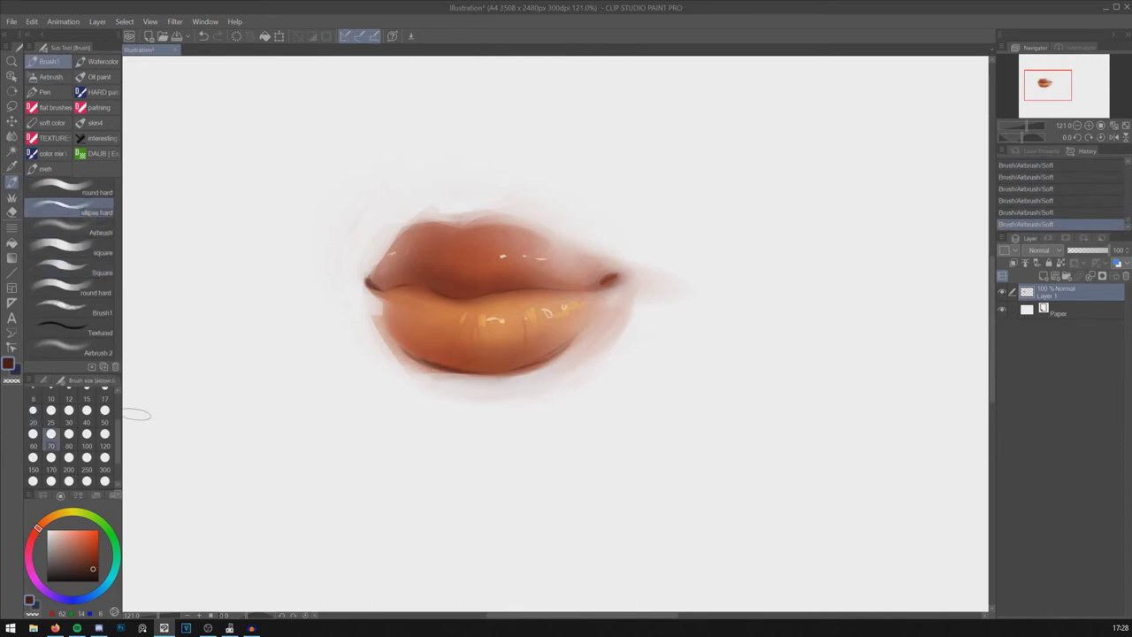
{"action": "left_click", "coordinate": [50, 410]}
{"action": "key", "text": "alt"}
{"action": "left_click", "coordinate": [453, 313], "text": "alt"}
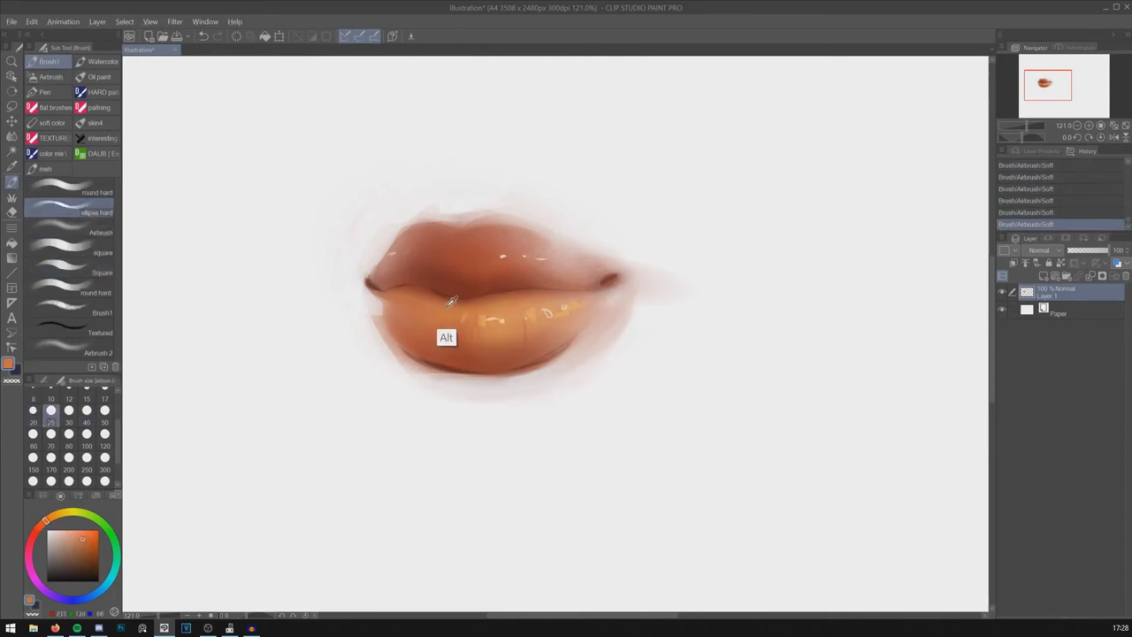
{"action": "left_click_drag", "start_coordinate": [444, 301], "coordinate": [427, 294]}
{"action": "left_click_drag", "start_coordinate": [442, 300], "coordinate": [428, 294]}
{"action": "key", "text": "ctrl+z"}
{"action": "key", "text": "ctrl+z"}
{"action": "key", "text": "ctrl+z"}
{"action": "left_click_drag", "start_coordinate": [444, 300], "coordinate": [430, 293]}
{"action": "left_click_drag", "start_coordinate": [449, 298], "coordinate": [430, 297]}
Step: Compare the reshaped lip line with its earlier states through undo and redo, and set the brush size to 50
{"action": "key", "text": "ctrl+z"}
{"action": "key", "text": "ctrl+z"}
{"action": "key", "text": "ctrl+z"}
{"action": "key", "text": "ctrl+z"}
{"action": "key", "text": "ctrl+z"}
{"action": "key", "text": "ctrl+z"}
{"action": "key", "text": "ctrl+z"}
{"action": "key", "text": "ctrl+z"}
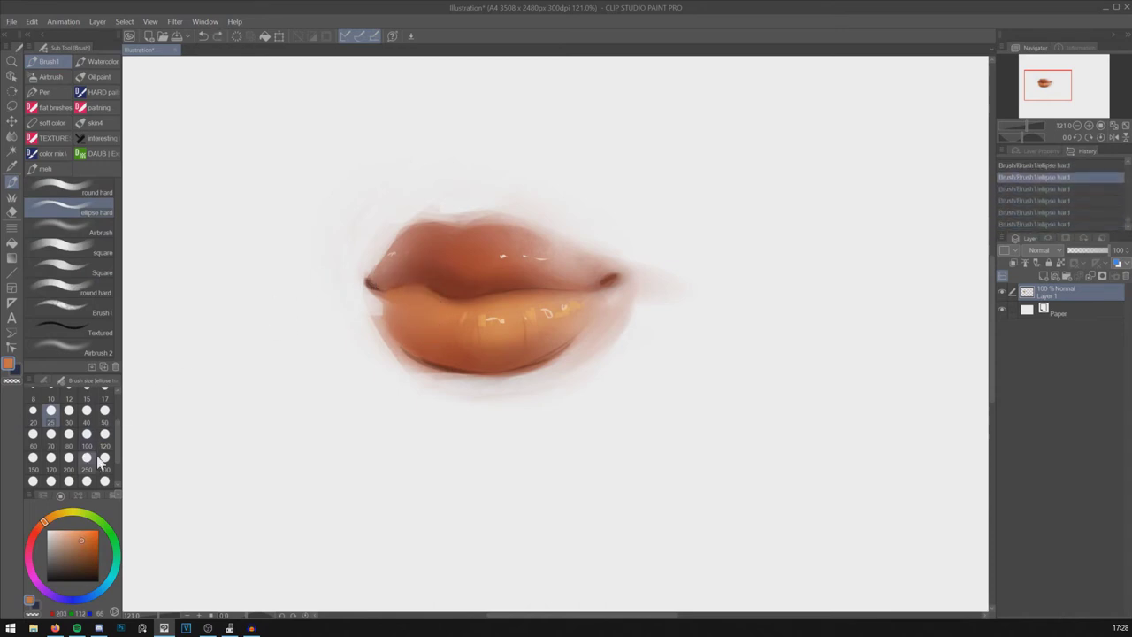
{"action": "left_click", "coordinate": [104, 415]}
{"action": "key", "text": "ctrl+y"}
{"action": "key", "text": "ctrl+y"}
{"action": "key", "text": "ctrl+y"}
{"action": "key", "text": "ctrl+y"}
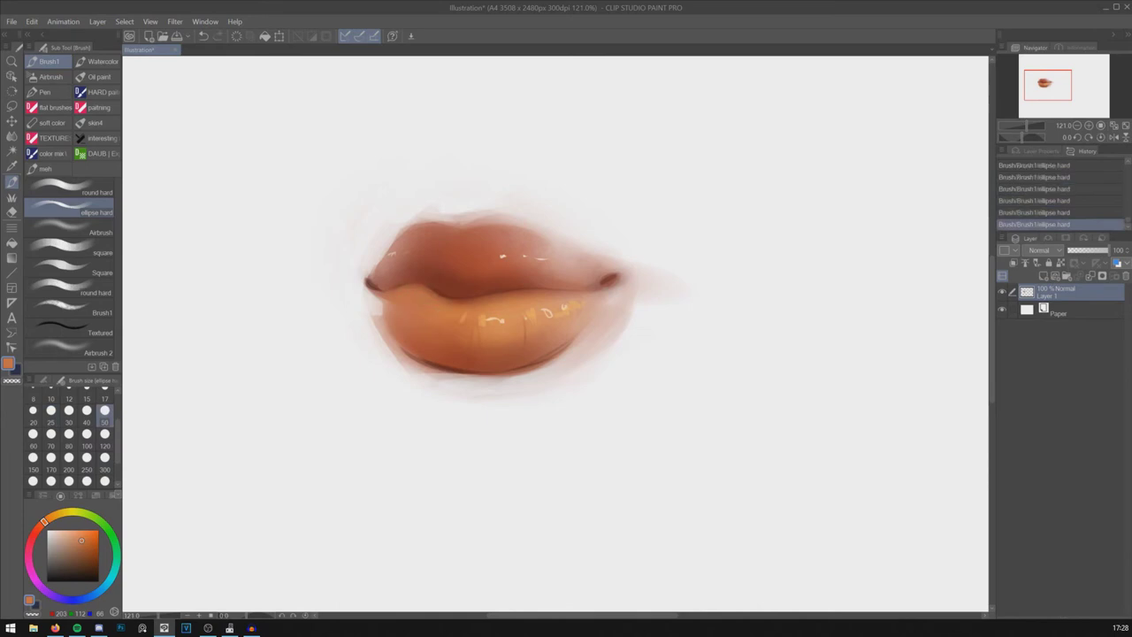
{"action": "key", "text": "ctrl+z"}
{"action": "key", "text": "ctrl+z"}
{"action": "key", "text": "ctrl+y"}
{"action": "key", "text": "ctrl+y"}
Step: Sample the dark red-brown at the lip line and deepen the upper lip's shadow left of centre
{"action": "left_click", "coordinate": [444, 287], "text": "alt"}
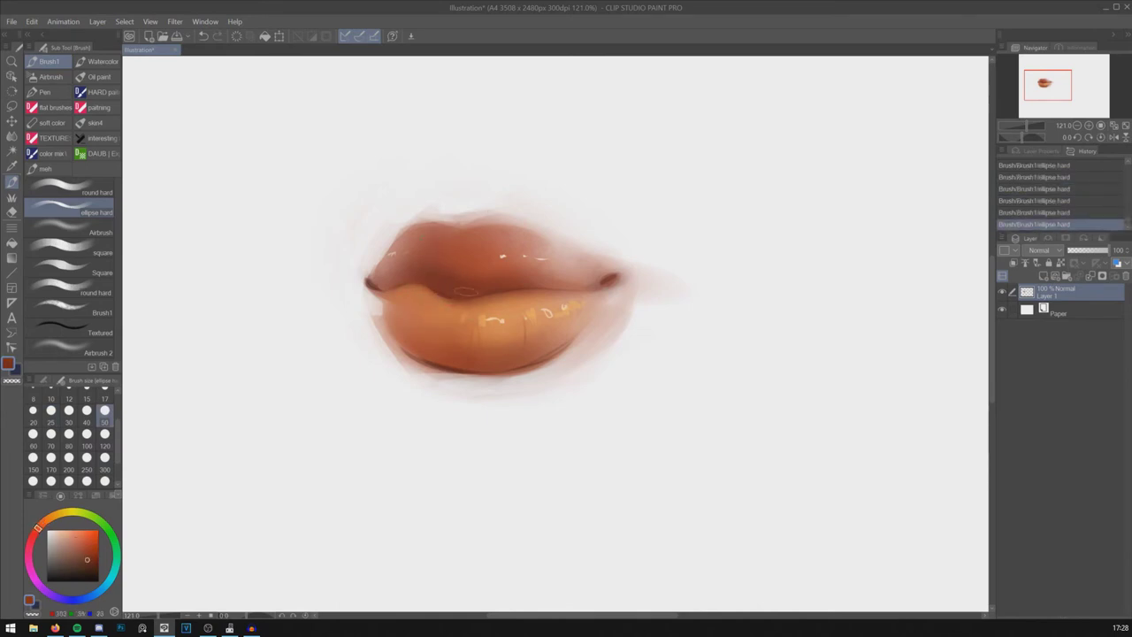
{"action": "key", "text": "ctrl+z"}
{"action": "key", "text": "ctrl+z"}
{"action": "left_click_drag", "start_coordinate": [442, 278], "coordinate": [440, 286]}
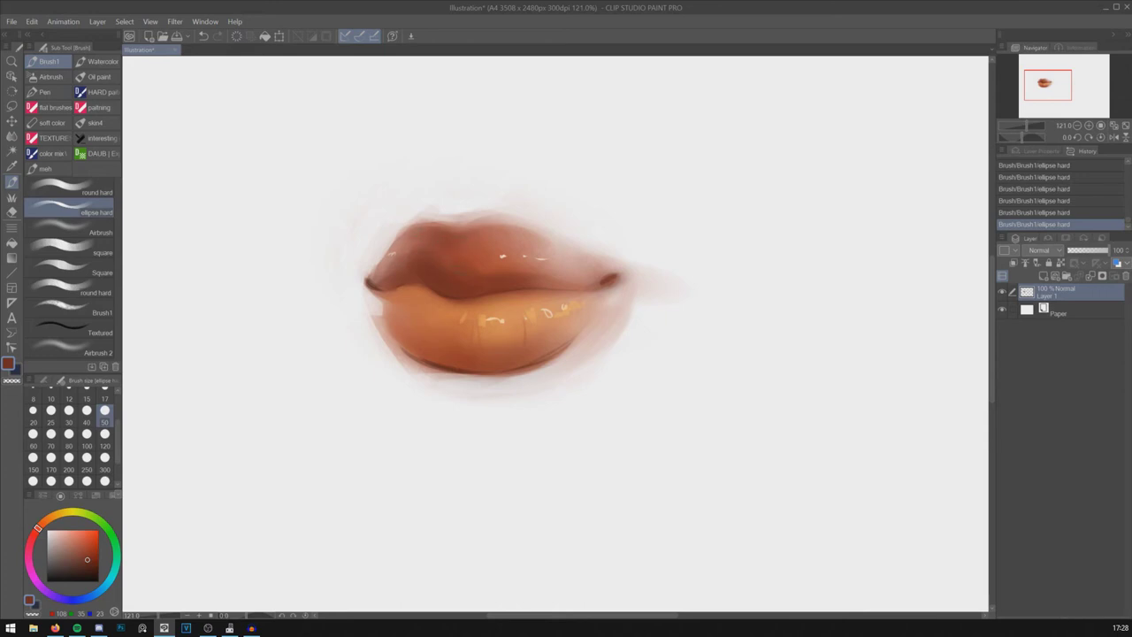
Step: Sample a mid red-brown and blend it across the middle of the upper lip's shadow, comparing with undo and redo
{"action": "left_click", "coordinate": [486, 288], "text": "alt"}
{"action": "key", "text": "ctrl+z"}
{"action": "key", "text": "ctrl+z"}
{"action": "key", "text": "ctrl+z"}
{"action": "key", "text": "ctrl+z"}
{"action": "key", "text": "ctrl+z"}
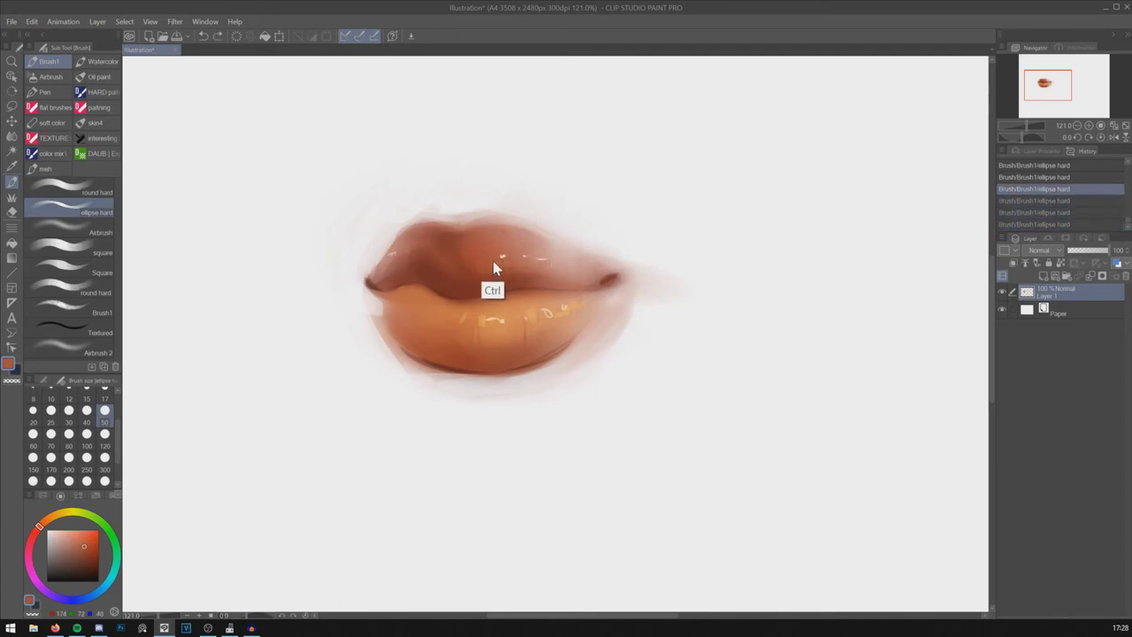
{"action": "left_click_drag", "start_coordinate": [489, 270], "coordinate": [453, 273]}
{"action": "key", "text": "ctrl+z"}
{"action": "key", "text": "ctrl+z"}
{"action": "key", "text": "ctrl+y"}
{"action": "key", "text": "ctrl+y"}
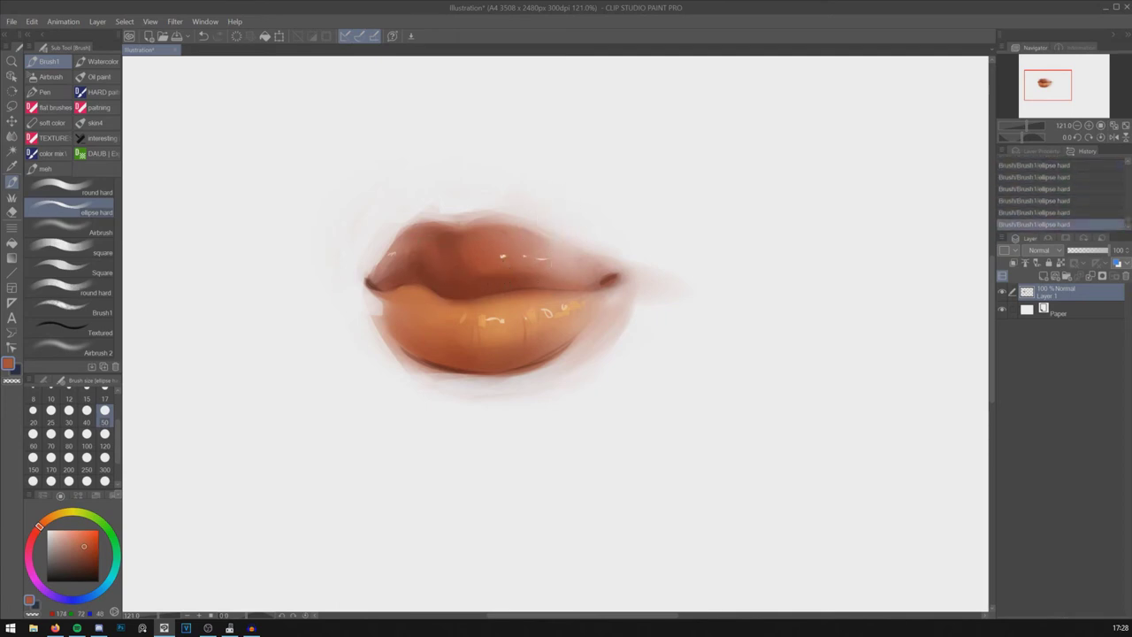
Step: Review the recent upper lip strokes with undo and redo, and sample the lighter red-brown from the upper lip
{"action": "key", "text": "ctrl+z"}
{"action": "key", "text": "ctrl+z"}
{"action": "key", "text": "ctrl+z"}
{"action": "key", "text": "ctrl+z"}
{"action": "key", "text": "ctrl+z"}
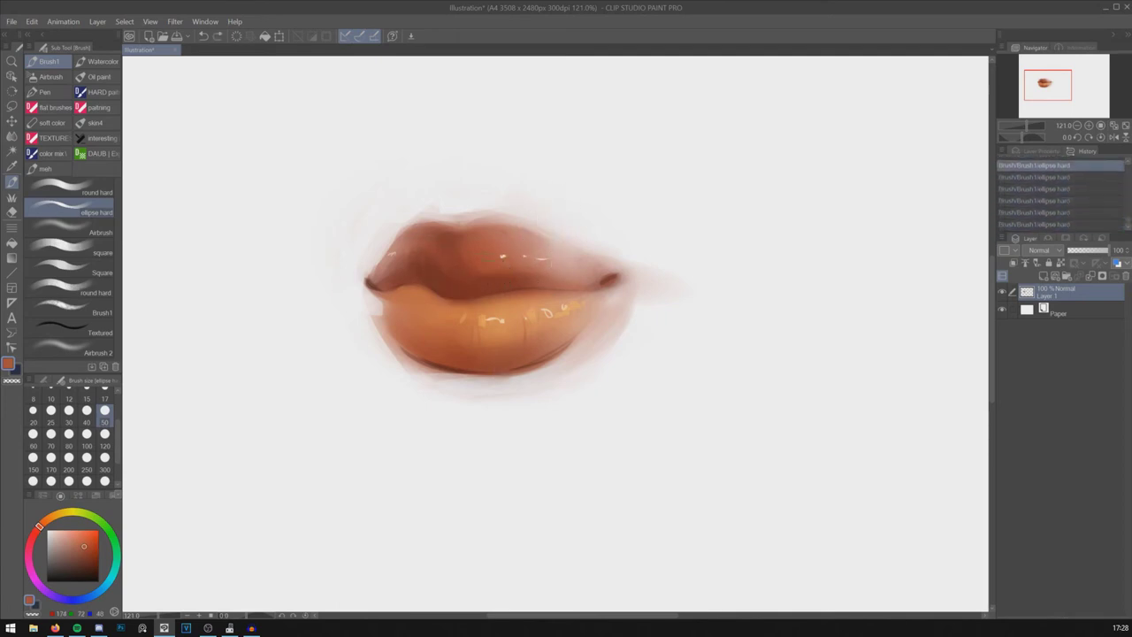
{"action": "left_click", "coordinate": [483, 240], "text": "alt"}
{"action": "key", "text": "ctrl+y"}
{"action": "key", "text": "ctrl+y"}
{"action": "key", "text": "ctrl+y"}
{"action": "key", "text": "ctrl+y"}
{"action": "key", "text": "ctrl+y"}
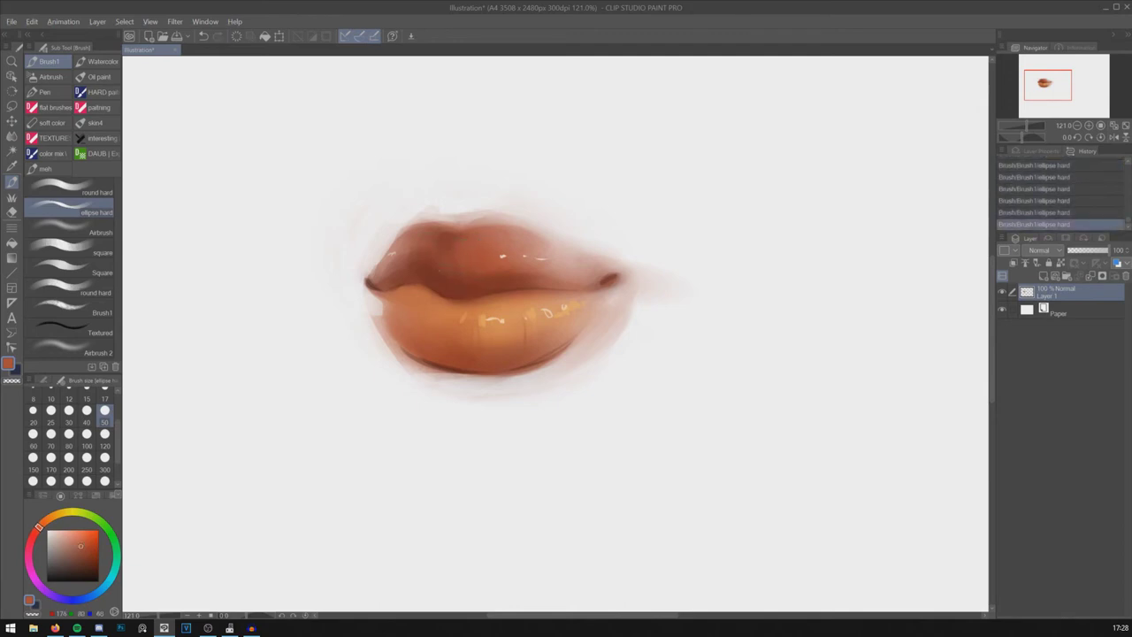
Step: Shade the lower lip's left side with sampled dark red-brown, using Opaque watercolor at size 50 and undoing unsuitable strokes
{"action": "left_click", "coordinate": [447, 301], "text": "alt"}
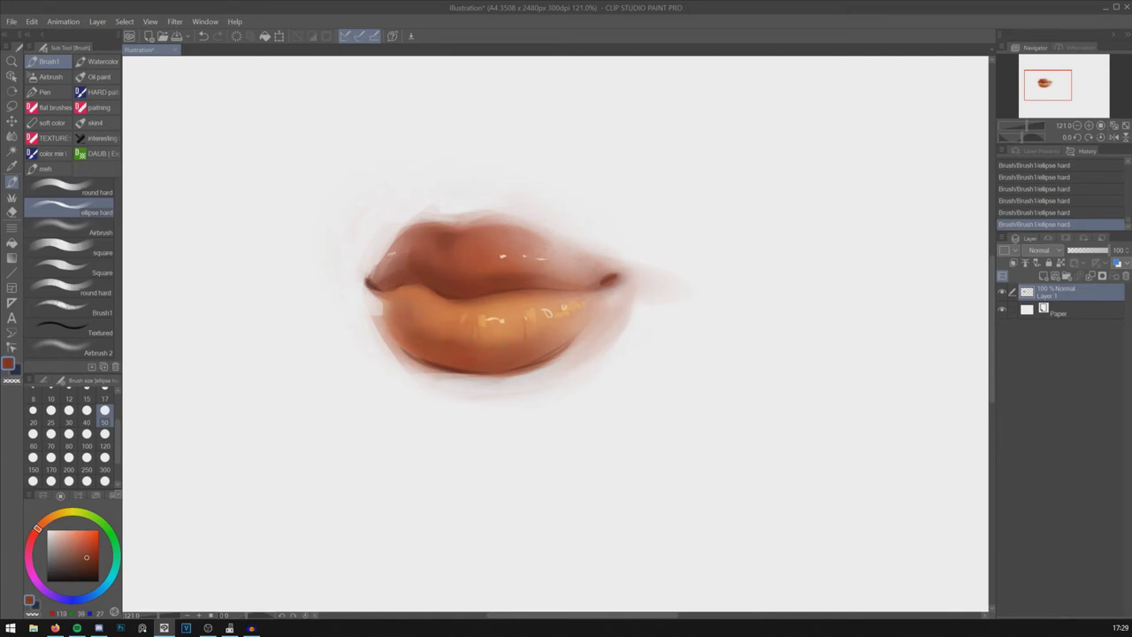
{"action": "left_click", "coordinate": [97, 61]}
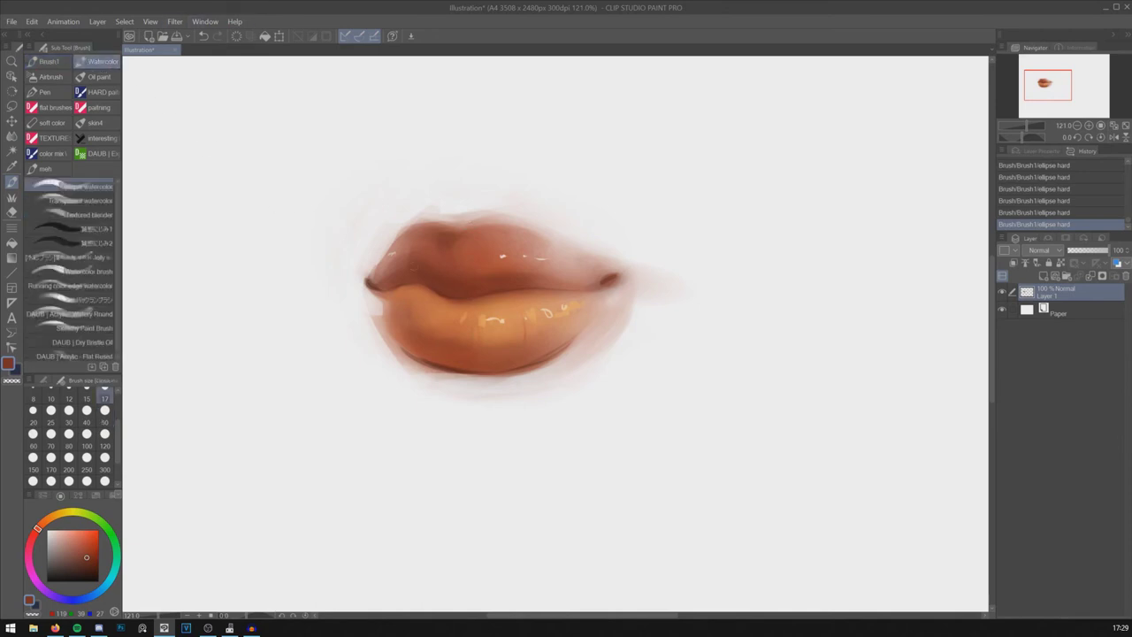
{"action": "left_click", "coordinate": [104, 414]}
{"action": "left_click_drag", "start_coordinate": [405, 302], "coordinate": [412, 316]}
{"action": "left_click_drag", "start_coordinate": [409, 309], "coordinate": [414, 327]}
{"action": "key", "text": "ctrl+z"}
{"action": "key", "text": "ctrl+z"}
{"action": "left_click_drag", "start_coordinate": [409, 316], "coordinate": [414, 331]}
{"action": "left_click_drag", "start_coordinate": [409, 318], "coordinate": [417, 336]}
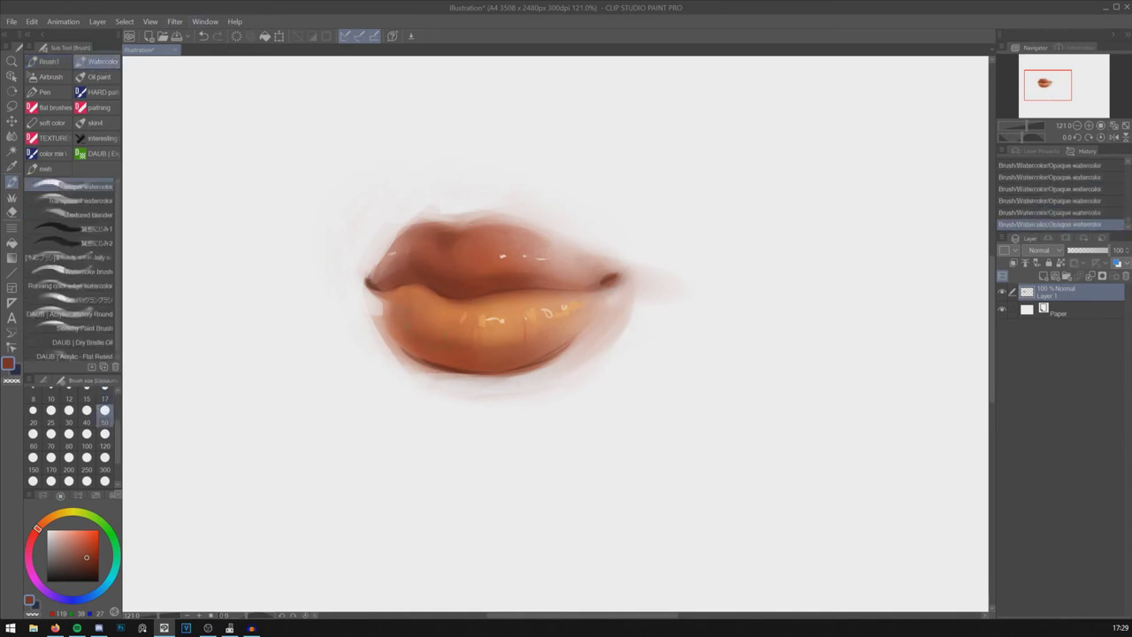
{"action": "key", "text": "ctrl+z"}
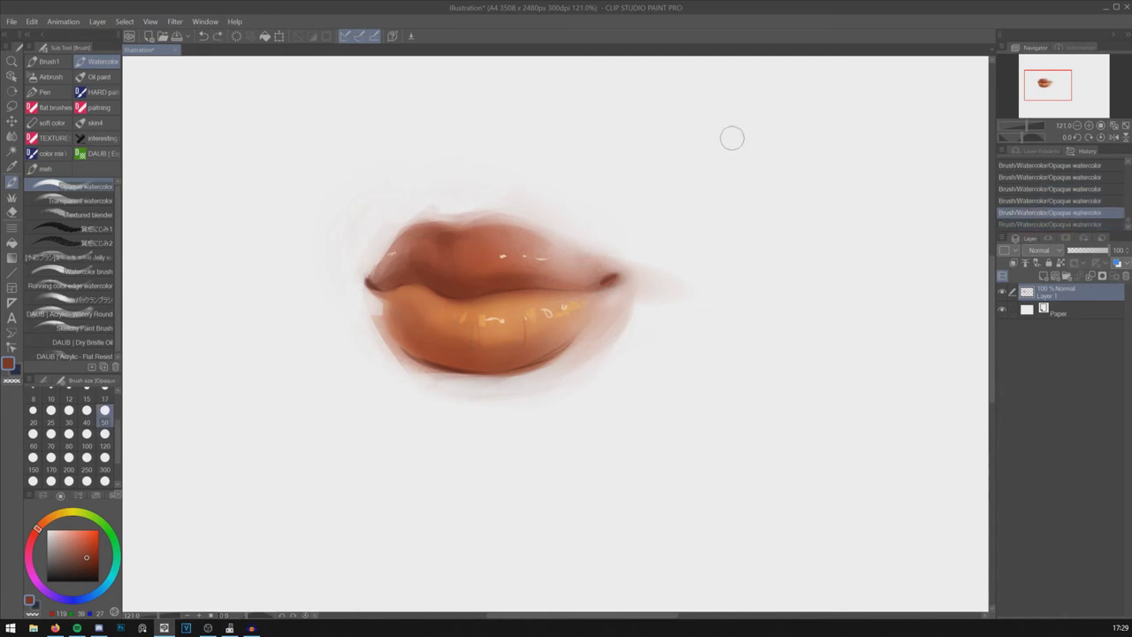
{"action": "key", "text": "ctrl+z"}
Step: Soften the upper lip's upper edge around the cupid's bow with Opaque watercolor at size 50, and undo the last strokes
{"action": "key", "text": "bracketleft"}
{"action": "key", "text": "bracketleft"}
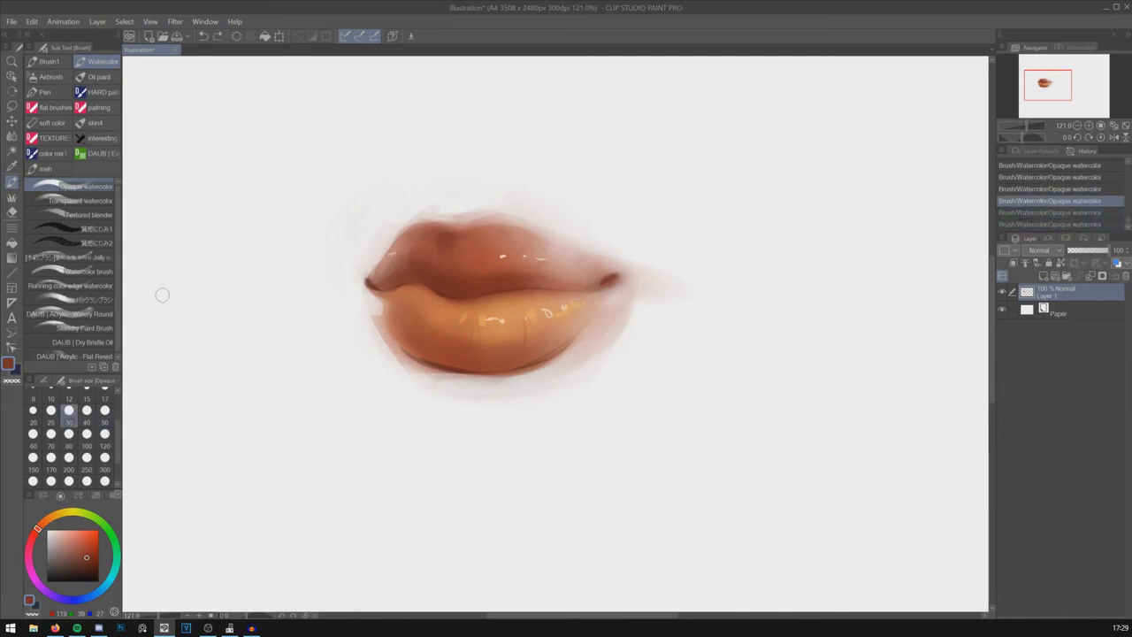
{"action": "left_click", "coordinate": [105, 415]}
{"action": "left_click_drag", "start_coordinate": [430, 219], "coordinate": [464, 218]}
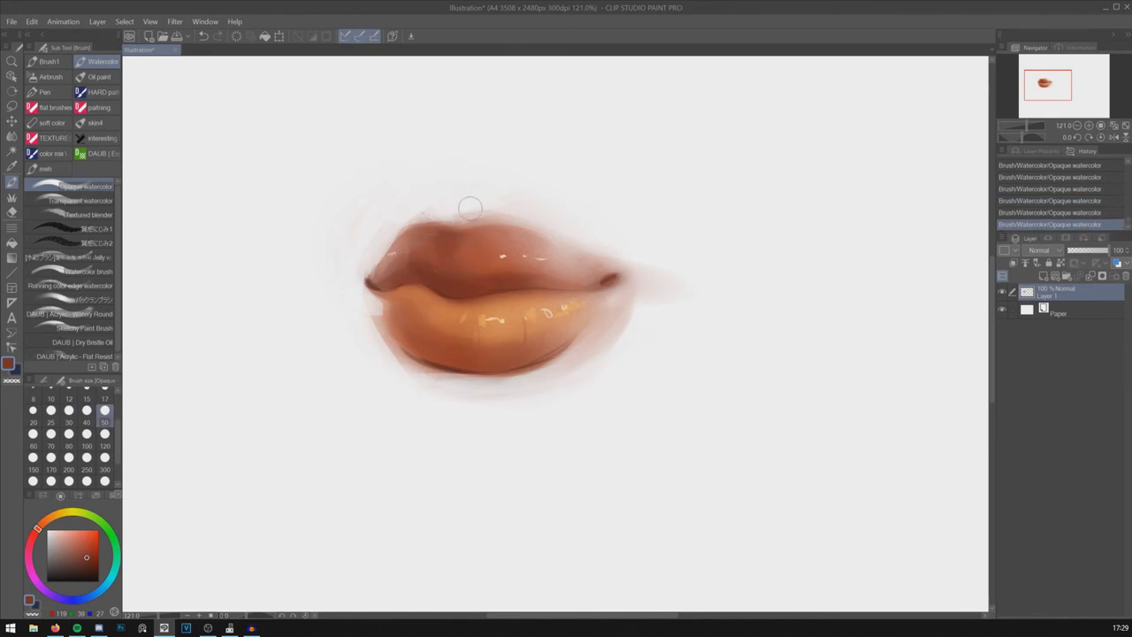
{"action": "key", "text": "ctrl+z"}
{"action": "key", "text": "ctrl+z"}
{"action": "key", "text": "ctrl+z"}
Step: Refine the left part of the lip line with sampled dark red-brown, using the ellipse hard brush at size 20
{"action": "left_click", "coordinate": [36, 61]}
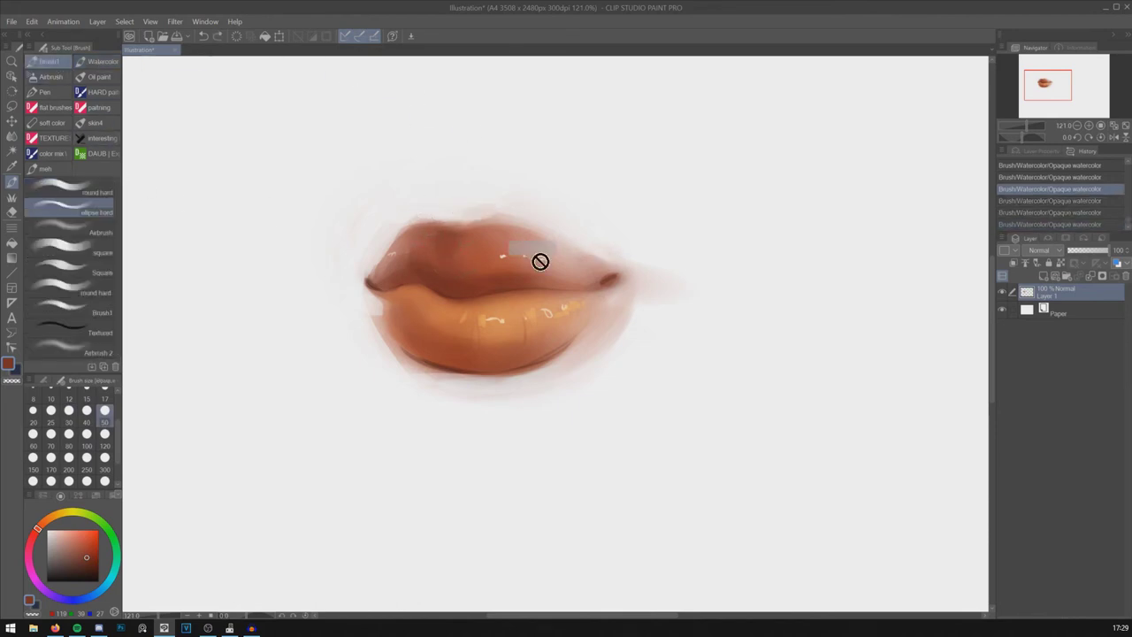
{"action": "left_click", "coordinate": [389, 254], "text": "alt"}
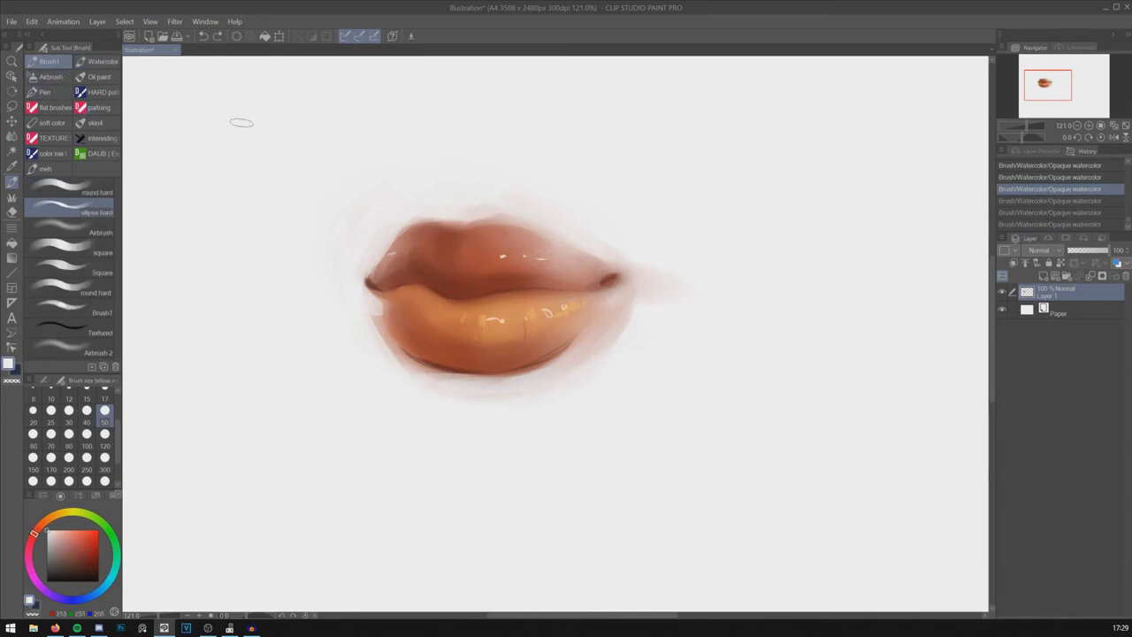
{"action": "left_click", "coordinate": [39, 421]}
{"action": "left_click", "coordinate": [436, 289], "text": "alt"}
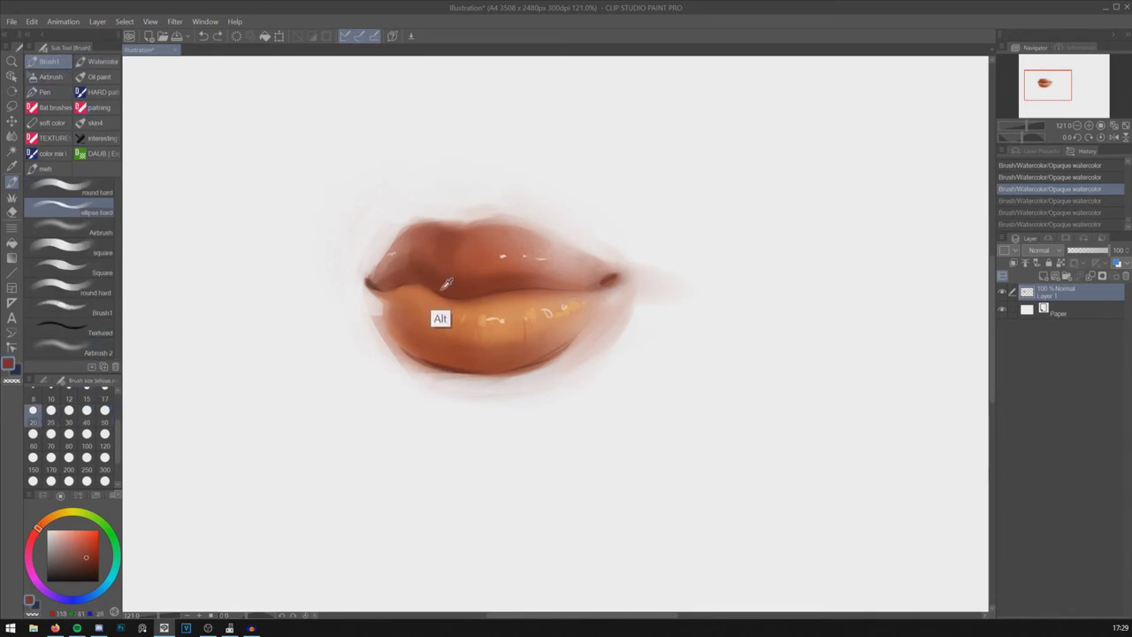
{"action": "left_click_drag", "start_coordinate": [437, 286], "coordinate": [449, 289]}
{"action": "left_click_drag", "start_coordinate": [449, 288], "coordinate": [438, 282]}
{"action": "mouse_move", "coordinate": [441, 281]}
{"action": "left_mouse_down"}
{"action": "mouse_move", "coordinate": [425, 277]}
{"action": "mouse_move", "coordinate": [438, 283]}
{"action": "left_mouse_up"}
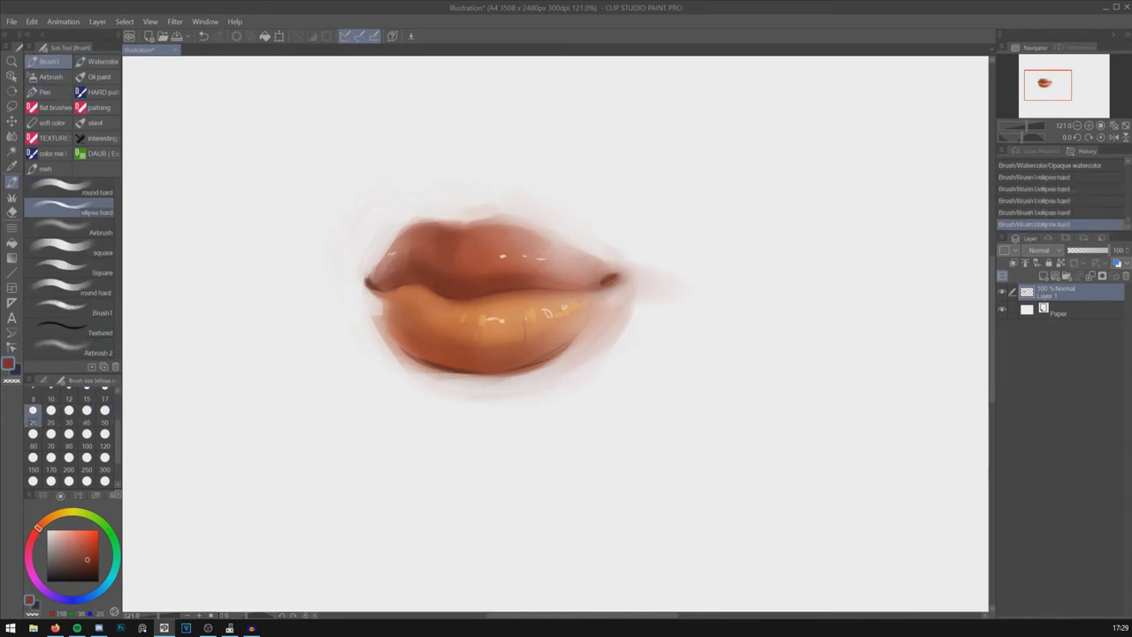
Step: Paint a stroke on the lower lip's left edge below the mouth corner, comparing it with undo and redo
{"action": "left_click_drag", "start_coordinate": [375, 301], "coordinate": [380, 316]}
{"action": "key", "text": "ctrl+z"}
{"action": "key", "text": "ctrl+z"}
{"action": "key", "text": "ctrl+y"}
{"action": "key", "text": "ctrl+y"}
{"action": "key", "text": "ctrl+z"}
{"action": "key", "text": "ctrl+z"}
{"action": "key", "text": "ctrl+y"}
{"action": "key", "text": "ctrl+y"}
Step: Move the Brush1 sub tool group behind the DAUB group in the brush group order
{"action": "left_click", "coordinate": [106, 63]}
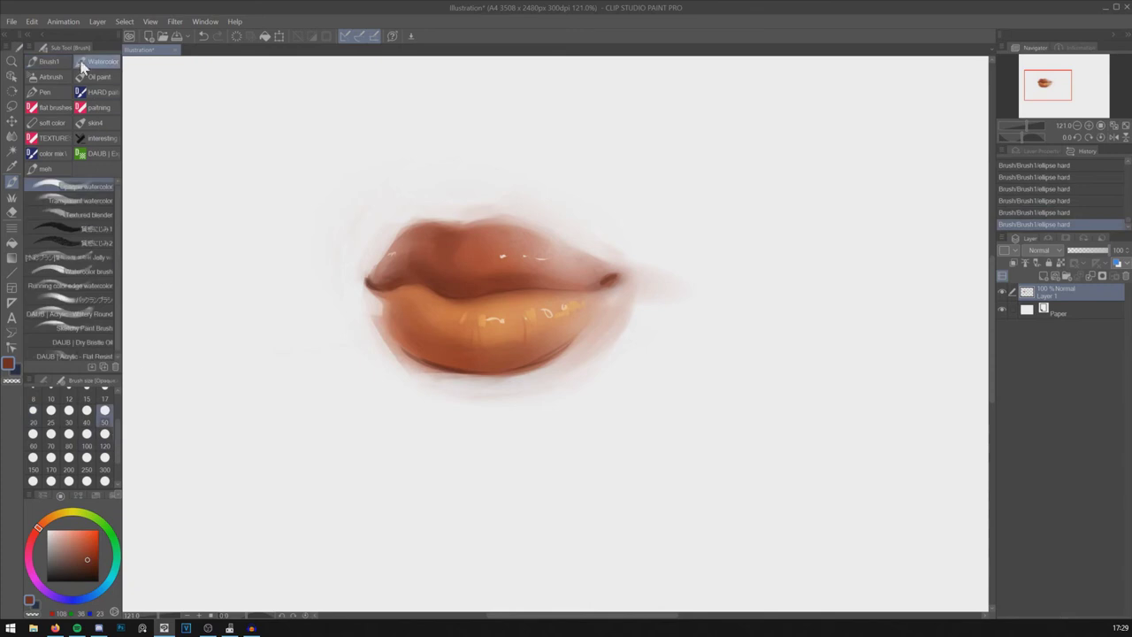
{"action": "left_click", "coordinate": [49, 64]}
{"action": "mouse_move", "coordinate": [50, 65]}
{"action": "left_mouse_down"}
{"action": "mouse_move", "coordinate": [113, 97]}
{"action": "mouse_move", "coordinate": [91, 97]}
{"action": "left_mouse_up"}
{"action": "mouse_move", "coordinate": [52, 78]}
{"action": "left_mouse_down"}
{"action": "mouse_move", "coordinate": [82, 105]}
{"action": "mouse_move", "coordinate": [98, 285]}
{"action": "mouse_move", "coordinate": [90, 139]}
{"action": "mouse_move", "coordinate": [96, 152]}
{"action": "left_mouse_up"}
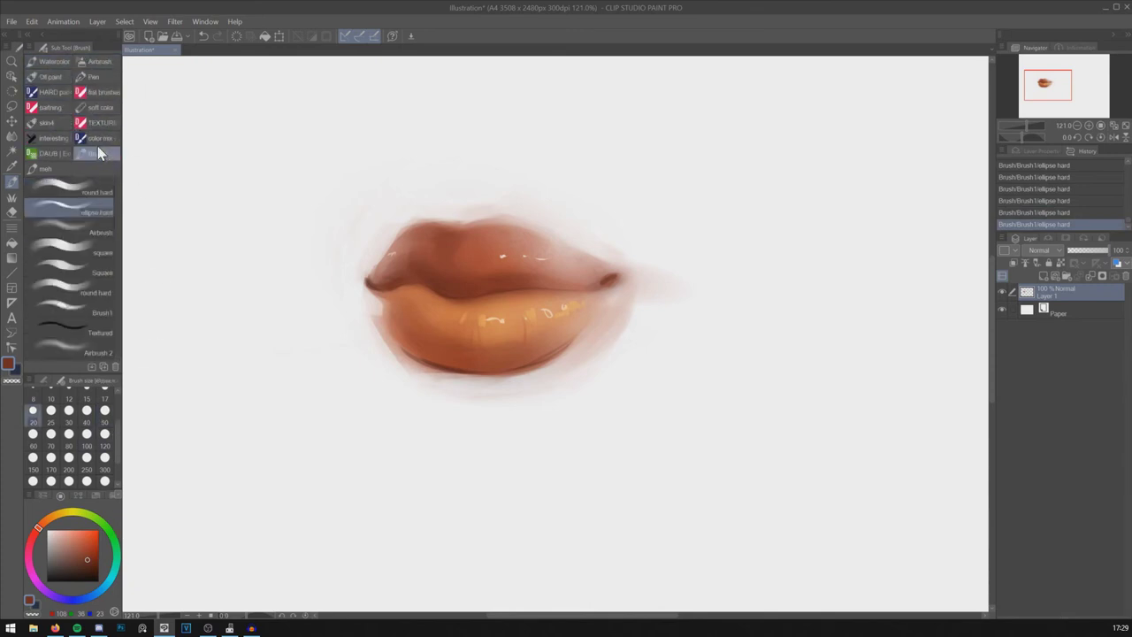
{"action": "left_click", "coordinate": [45, 168]}
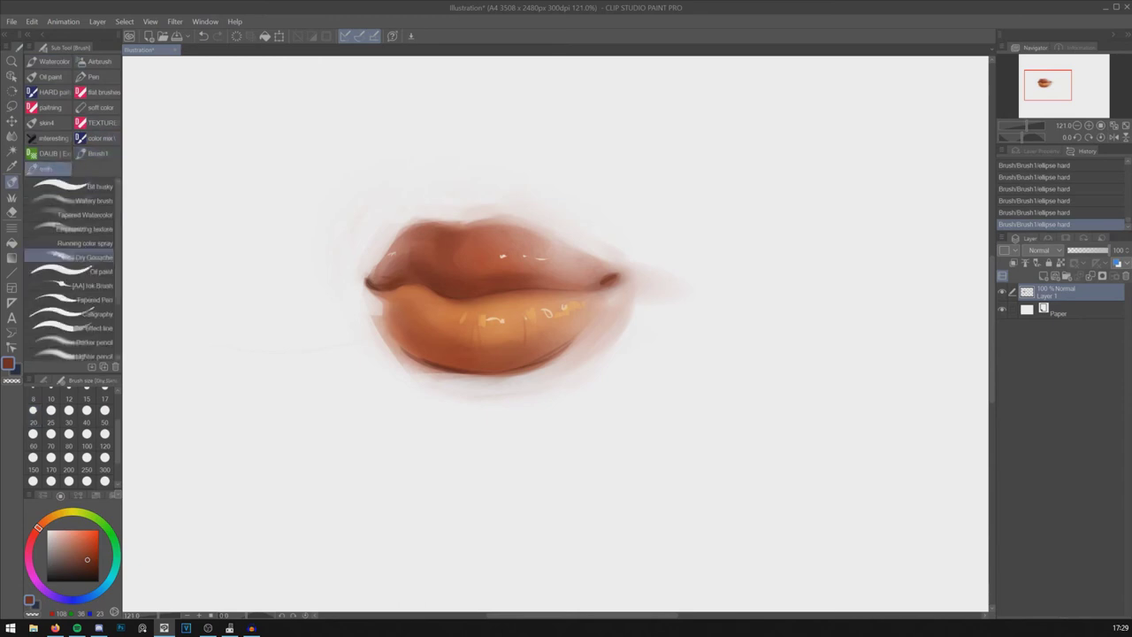
Step: Darken both mouth corners with a darker brown, using the Soft airbrush at size 17
{"action": "left_click", "coordinate": [99, 61]}
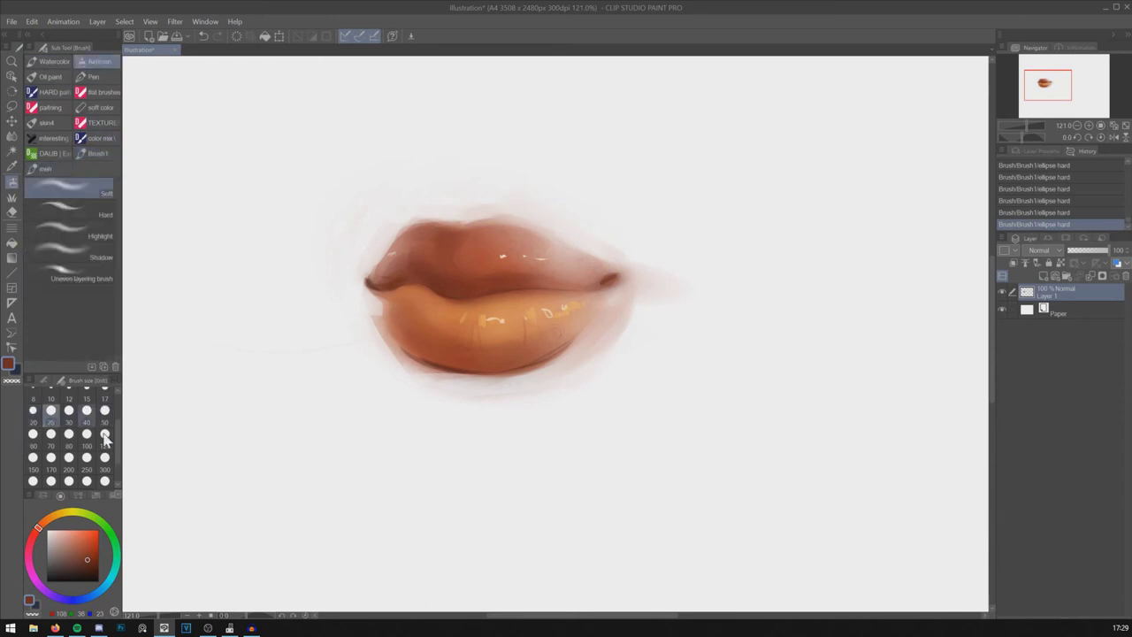
{"action": "left_click", "coordinate": [95, 572]}
{"action": "left_click", "coordinate": [104, 394]}
{"action": "left_click_drag", "start_coordinate": [365, 278], "coordinate": [371, 284]}
{"action": "left_click_drag", "start_coordinate": [367, 281], "coordinate": [374, 285]}
{"action": "left_click_drag", "start_coordinate": [367, 282], "coordinate": [376, 288]}
{"action": "left_click_drag", "start_coordinate": [616, 276], "coordinate": [604, 283]}
{"action": "left_click_drag", "start_coordinate": [614, 277], "coordinate": [605, 282]}
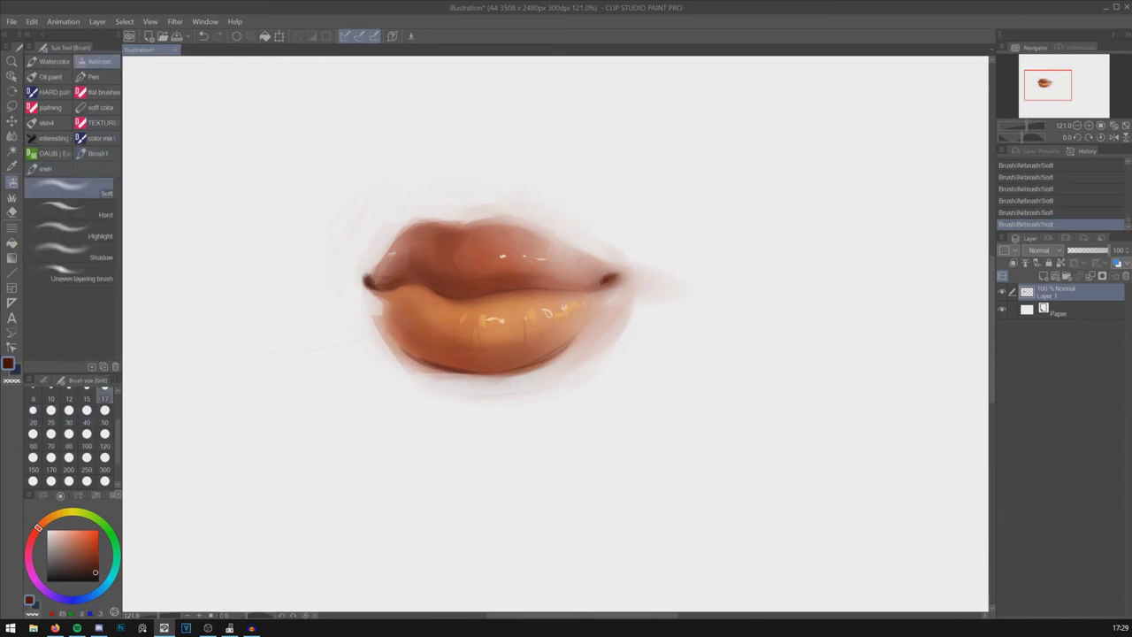
{"action": "key", "text": "ctrl+z"}
{"action": "key", "text": "ctrl+y"}
Step: Airbrush very dark brown along the middle of the lip line at size 50, checking it with undo
{"action": "left_click", "coordinate": [104, 409]}
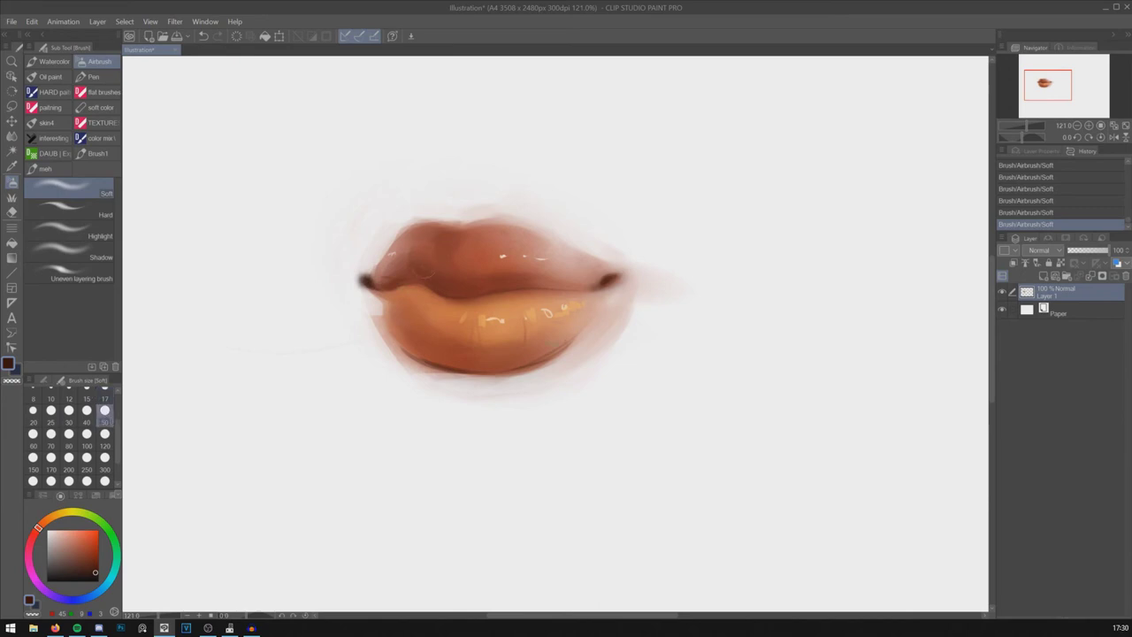
{"action": "key", "text": "ctrl+z"}
{"action": "key", "text": "ctrl+z"}
{"action": "left_click_drag", "start_coordinate": [430, 291], "coordinate": [494, 300]}
{"action": "key", "text": "ctrl+z"}
{"action": "key", "text": "ctrl+z"}
{"action": "key", "text": "ctrl+z"}
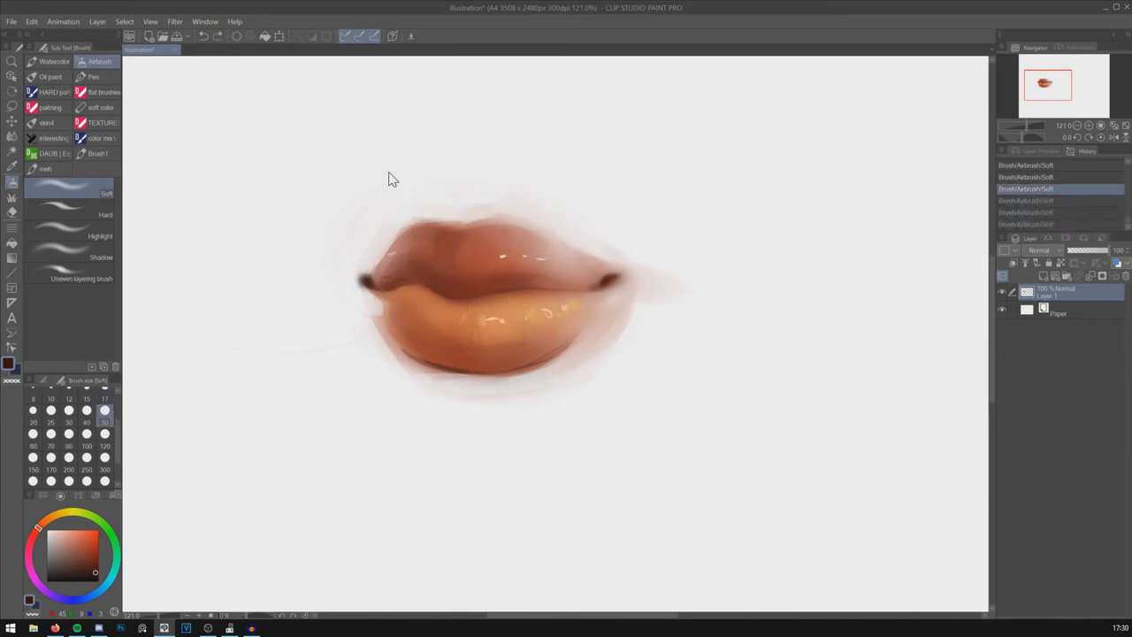
Step: Set the airbrush size to 120 and restore the undone dark shading along the lip line
{"action": "left_click", "coordinate": [105, 433]}
{"action": "key", "text": "ctrl+z"}
{"action": "key", "text": "ctrl+y"}
{"action": "key", "text": "ctrl+y"}
{"action": "key", "text": "ctrl+y"}
{"action": "key", "text": "ctrl+y"}
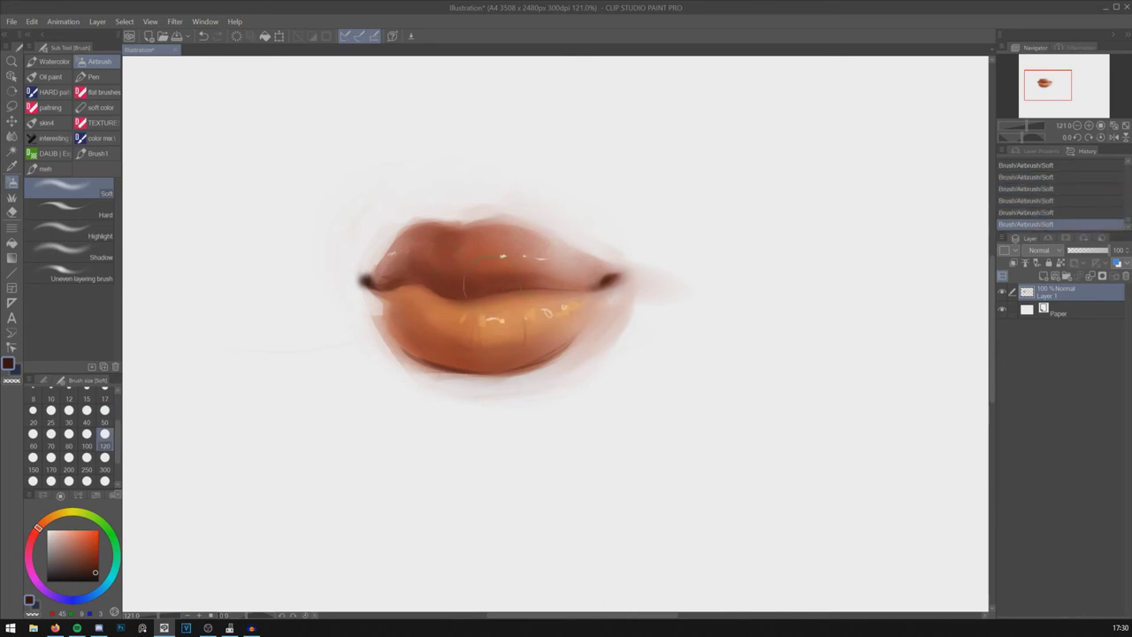
Step: Select the upper lip with the Lasso, following the lip line between both mouth corners, and return to the Soft airbrush
{"action": "key", "text": "m"}
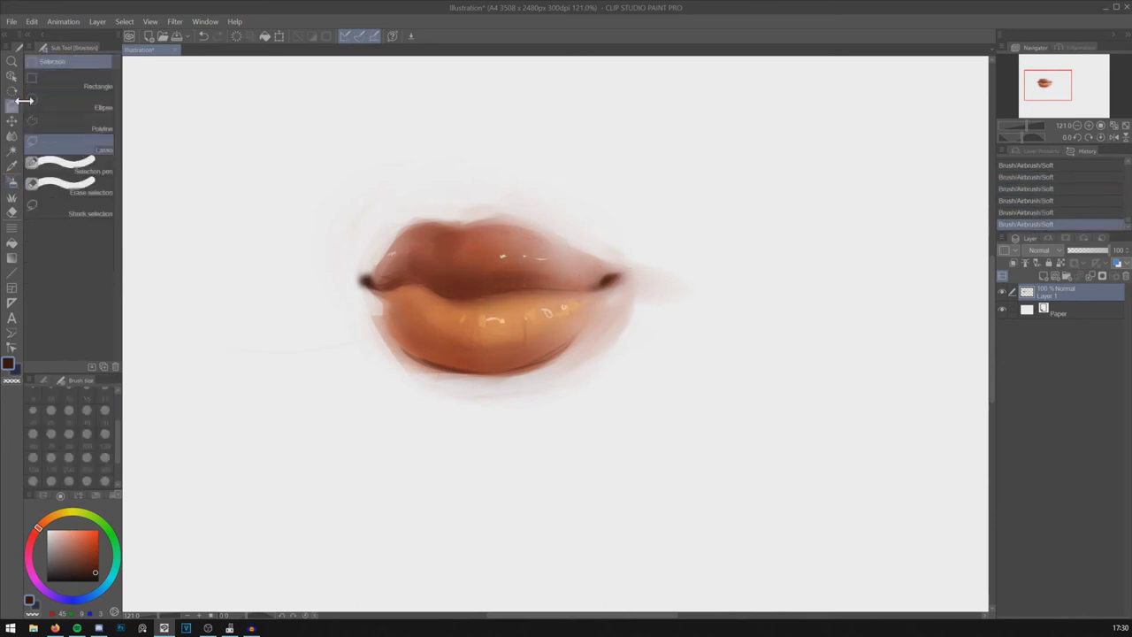
{"action": "mouse_move", "coordinate": [367, 268]}
{"action": "left_mouse_down"}
{"action": "mouse_move", "coordinate": [469, 291]}
{"action": "mouse_move", "coordinate": [506, 214]}
{"action": "mouse_move", "coordinate": [332, 280]}
{"action": "left_mouse_up"}
{"action": "mouse_move", "coordinate": [490, 275]}
{"action": "left_mouse_down"}
{"action": "mouse_move", "coordinate": [454, 230]}
{"action": "mouse_move", "coordinate": [633, 265]}
{"action": "mouse_move", "coordinate": [401, 177]}
{"action": "left_mouse_up"}
{"action": "key", "text": "b"}
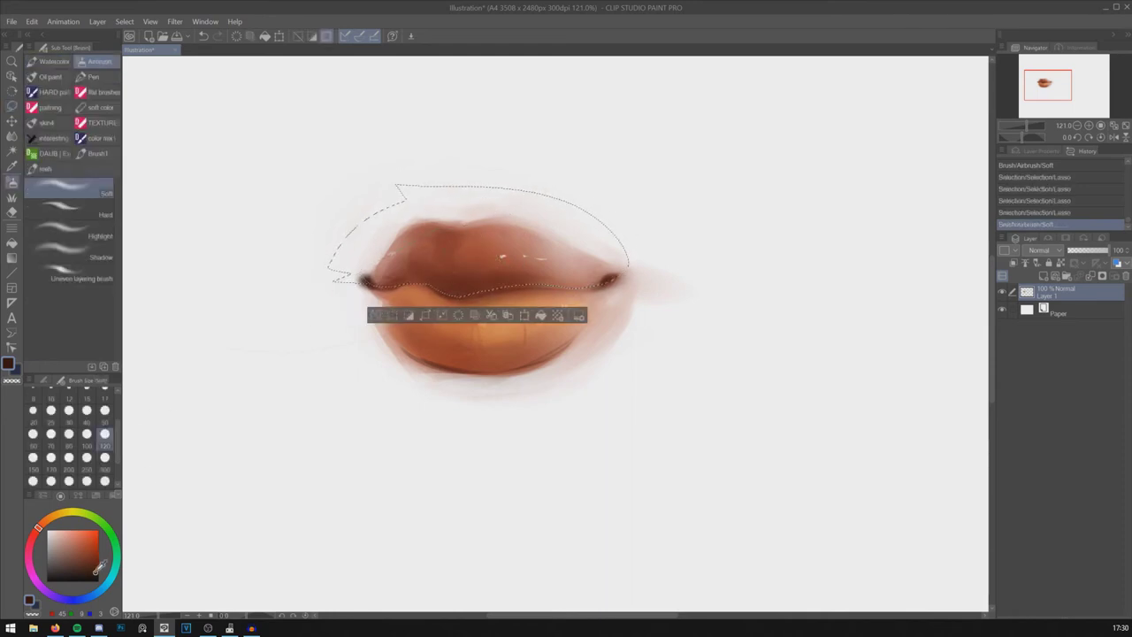
Step: Darken the upper lip's lower edge inside the selection with the Soft airbrush at size 200, and clear the selection
{"action": "left_click", "coordinate": [69, 471]}
{"action": "mouse_move", "coordinate": [377, 354]}
{"action": "left_mouse_down"}
{"action": "mouse_move", "coordinate": [424, 272]}
{"action": "mouse_move", "coordinate": [497, 262]}
{"action": "left_mouse_up"}
{"action": "left_click", "coordinate": [51, 154]}
{"action": "left_click", "coordinate": [11, 108]}
{"action": "left_click", "coordinate": [63, 84]}
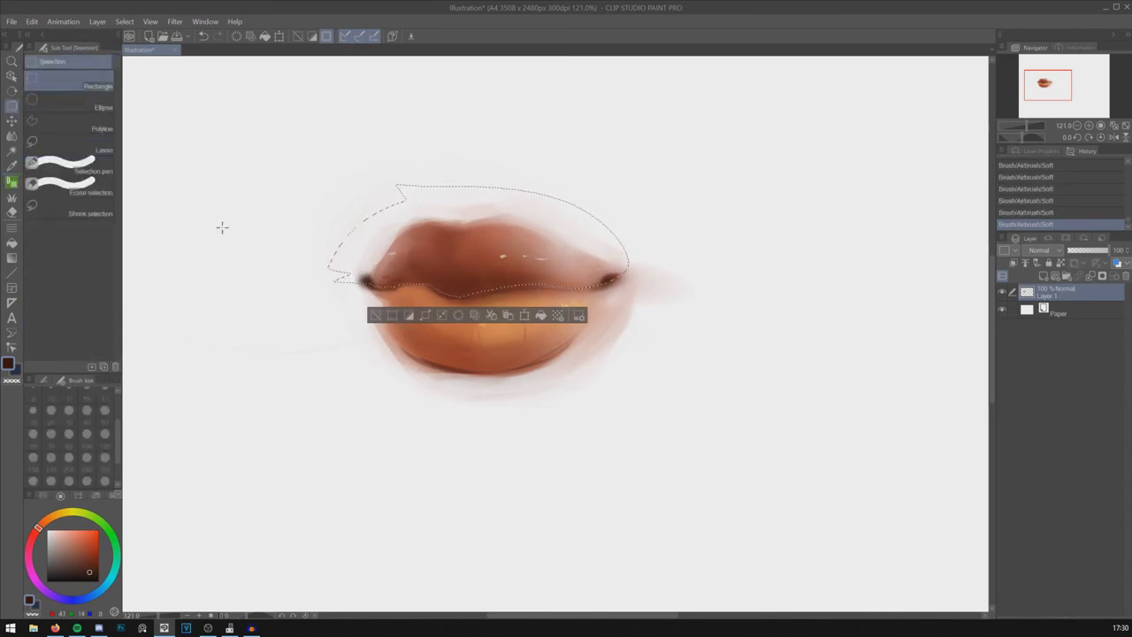
{"action": "left_click_drag", "start_coordinate": [223, 231], "coordinate": [165, 357]}
{"action": "key", "text": "ctrl+d"}
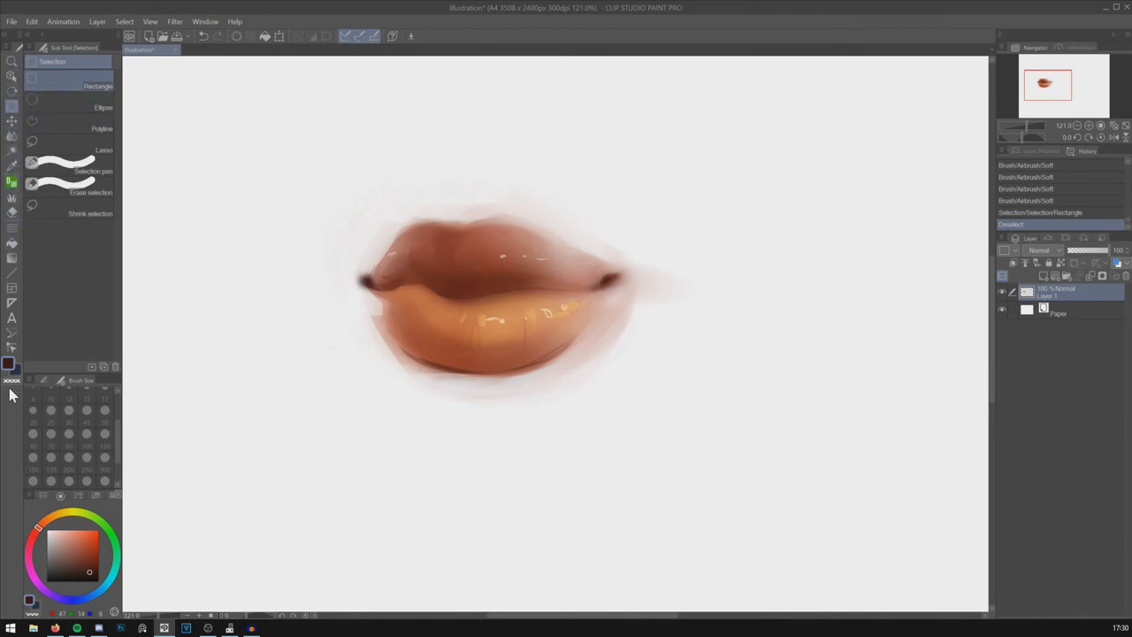
Step: Sharpen the dark mouth corner on the left of the lips with dark brown G-pen strokes at size 17
{"action": "left_click", "coordinate": [30, 34]}
{"action": "left_click", "coordinate": [25, 34]}
{"action": "left_click", "coordinate": [13, 181]}
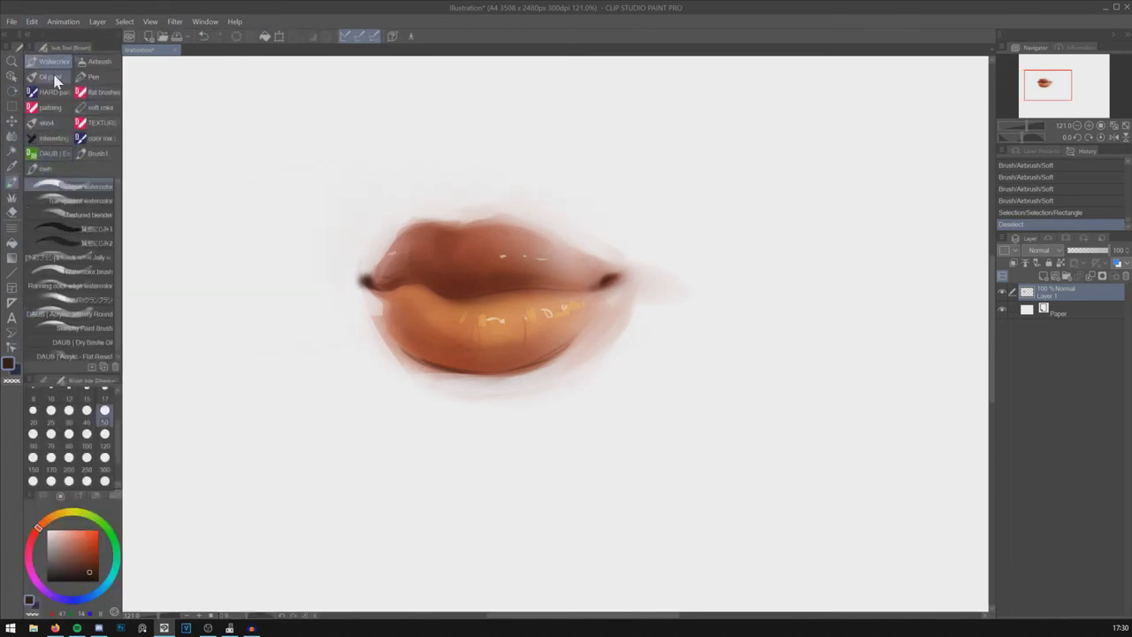
{"action": "left_click", "coordinate": [98, 61]}
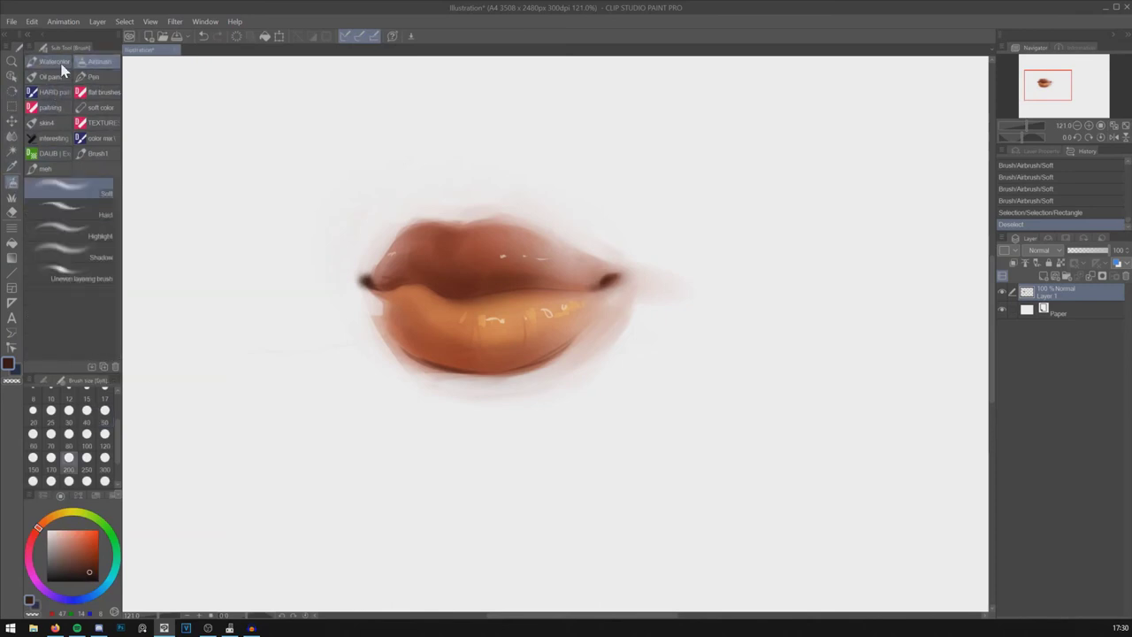
{"action": "left_click", "coordinate": [92, 76]}
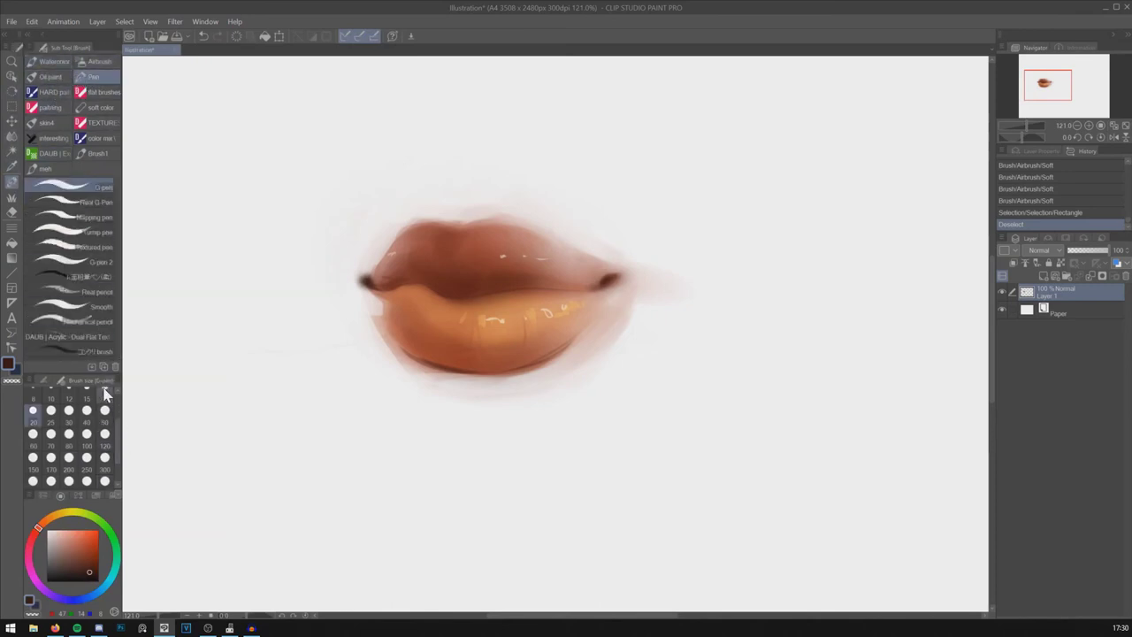
{"action": "left_click", "coordinate": [104, 394]}
{"action": "left_click", "coordinate": [609, 311], "text": "alt"}
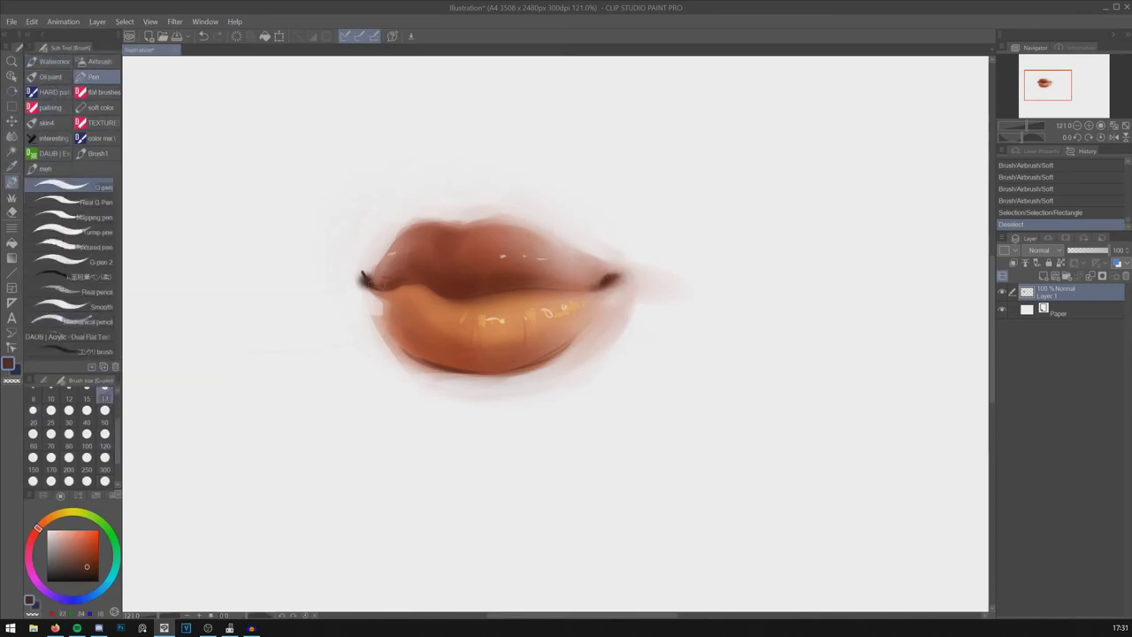
{"action": "left_click_drag", "start_coordinate": [362, 276], "coordinate": [378, 289]}
{"action": "left_click_drag", "start_coordinate": [364, 280], "coordinate": [453, 299]}
{"action": "key", "text": "ctrl+z"}
{"action": "key", "text": "ctrl+z"}
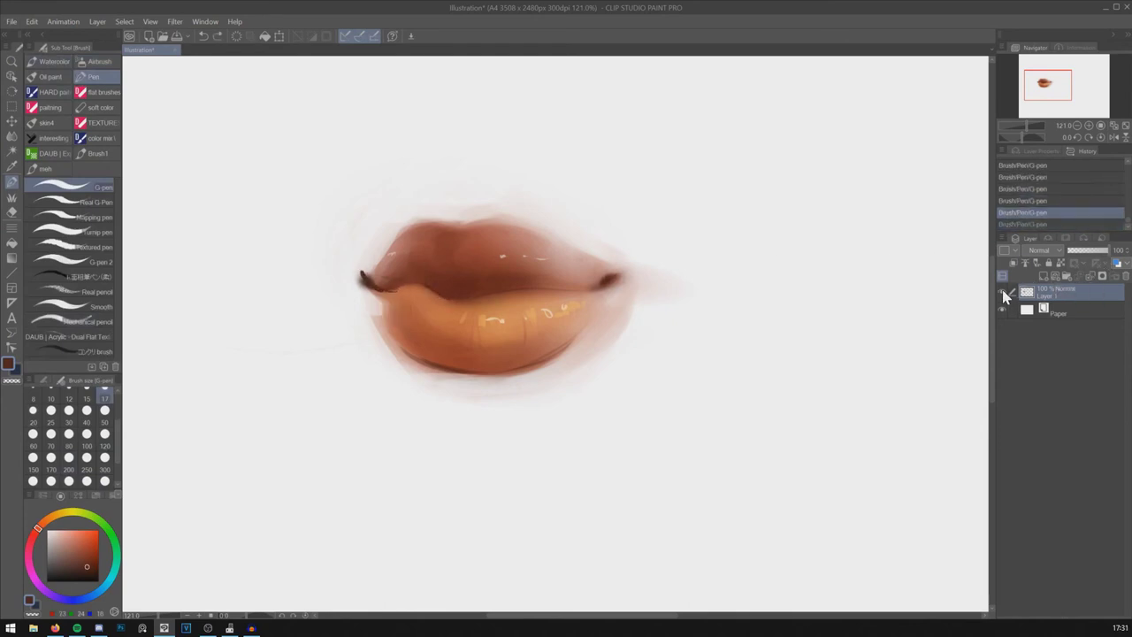
Step: Hide the lips layer and add a new raster layer, trying out curved G-pen strokes on it
{"action": "left_click", "coordinate": [1002, 292]}
{"action": "left_click", "coordinate": [1046, 275]}
{"action": "left_click_drag", "start_coordinate": [416, 103], "coordinate": [430, 404]}
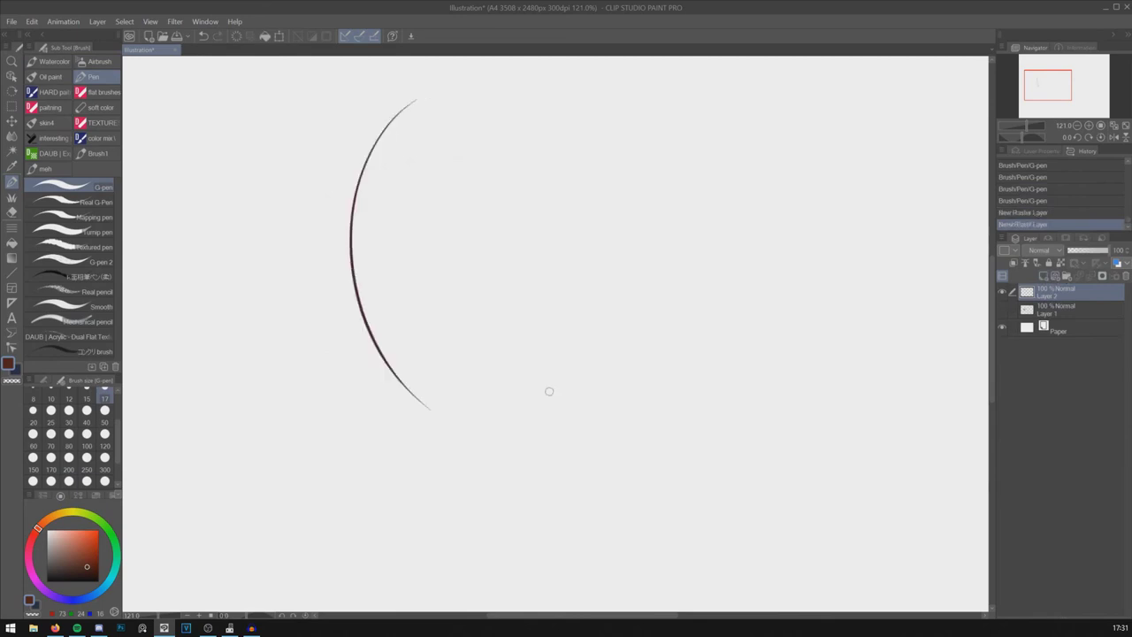
{"action": "key", "text": "ctrl+z"}
{"action": "mouse_move", "coordinate": [417, 104]}
{"action": "left_mouse_down"}
{"action": "mouse_move", "coordinate": [365, 266]}
{"action": "mouse_move", "coordinate": [392, 354]}
{"action": "left_mouse_up"}
{"action": "key", "text": "ctrl+z"}
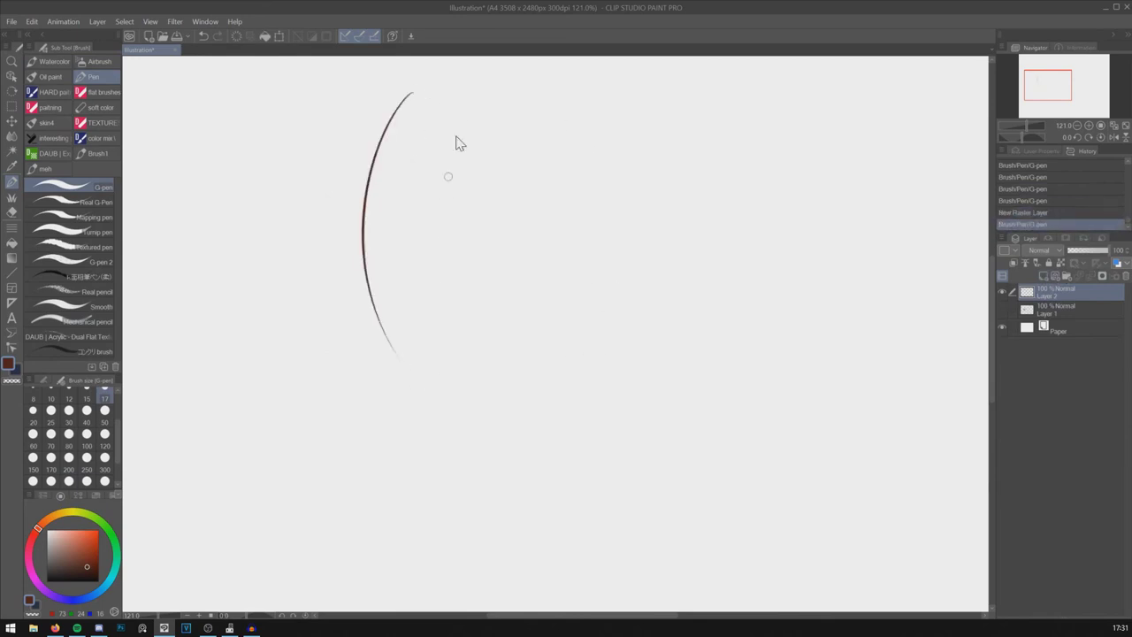
{"action": "key", "text": "ctrl+z"}
Step: Draw a large circle and sketch an eye with a thick upper lash line, iris and pupil inside it using the G-pen
{"action": "left_click_drag", "start_coordinate": [451, 115], "coordinate": [305, 170]}
{"action": "mouse_move", "coordinate": [486, 211]}
{"action": "left_mouse_down"}
{"action": "mouse_move", "coordinate": [462, 248]}
{"action": "mouse_move", "coordinate": [555, 212]}
{"action": "mouse_move", "coordinate": [475, 239]}
{"action": "mouse_move", "coordinate": [551, 175]}
{"action": "mouse_move", "coordinate": [537, 200]}
{"action": "left_mouse_up"}
{"action": "key", "text": "ctrl+z"}
{"action": "key", "text": "ctrl+z"}
{"action": "key", "text": "ctrl+z"}
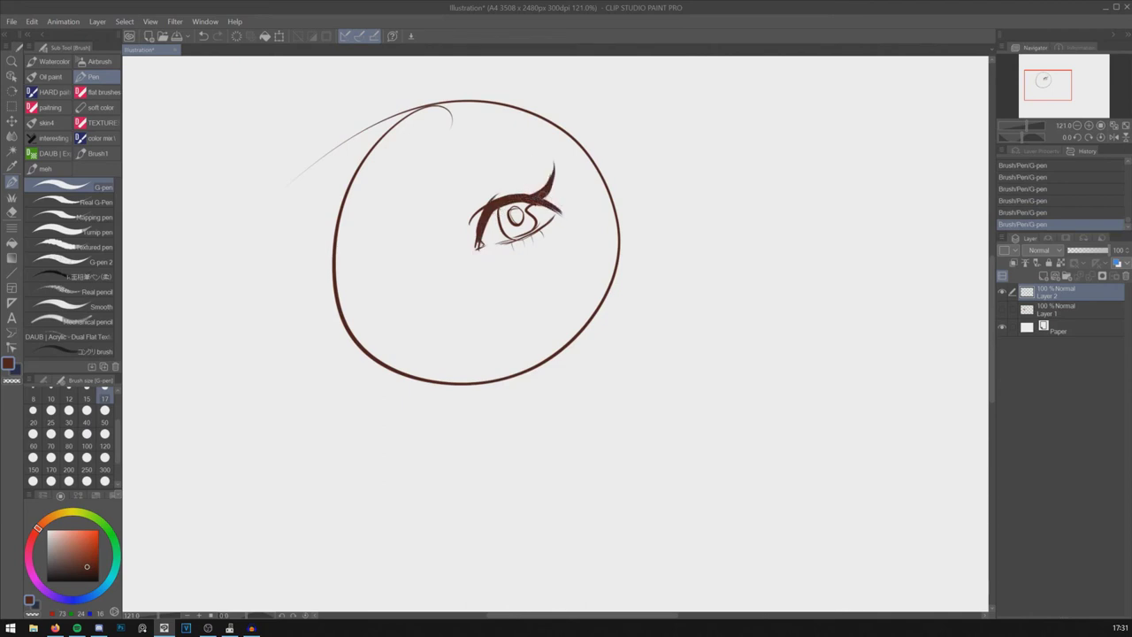
Step: Clean up the eye's outer corner with undo and draw additional long, tapered upper lashes there
{"action": "key", "text": "ctrl+z"}
{"action": "key", "text": "ctrl+z"}
{"action": "mouse_move", "coordinate": [543, 201]}
{"action": "left_mouse_down"}
{"action": "mouse_move", "coordinate": [570, 188]}
{"action": "mouse_move", "coordinate": [576, 165]}
{"action": "left_mouse_up"}
{"action": "key", "text": "ctrl+z"}
{"action": "key", "text": "ctrl+z"}
{"action": "left_click_drag", "start_coordinate": [555, 208], "coordinate": [585, 180]}
Step: Erase the rough line above the eye with the Hard eraser and redraw the eyelid crease as a smooth G-pen arc
{"action": "key", "text": "e"}
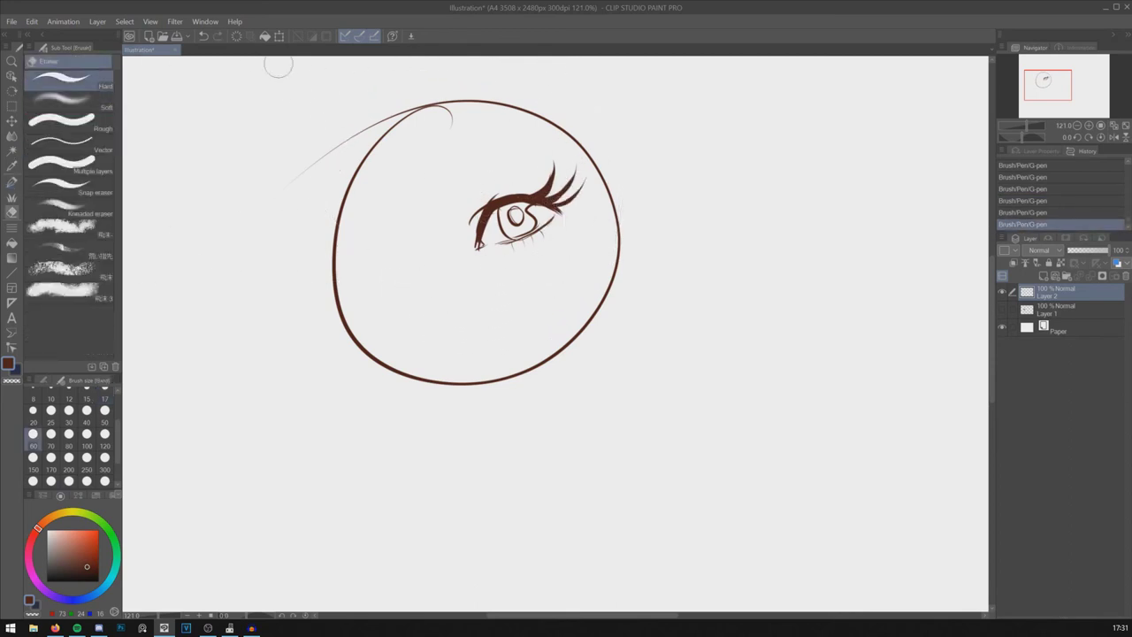
{"action": "mouse_move", "coordinate": [471, 199]}
{"action": "left_mouse_down"}
{"action": "mouse_move", "coordinate": [462, 240]}
{"action": "mouse_move", "coordinate": [530, 185]}
{"action": "left_mouse_up"}
{"action": "key", "text": "p"}
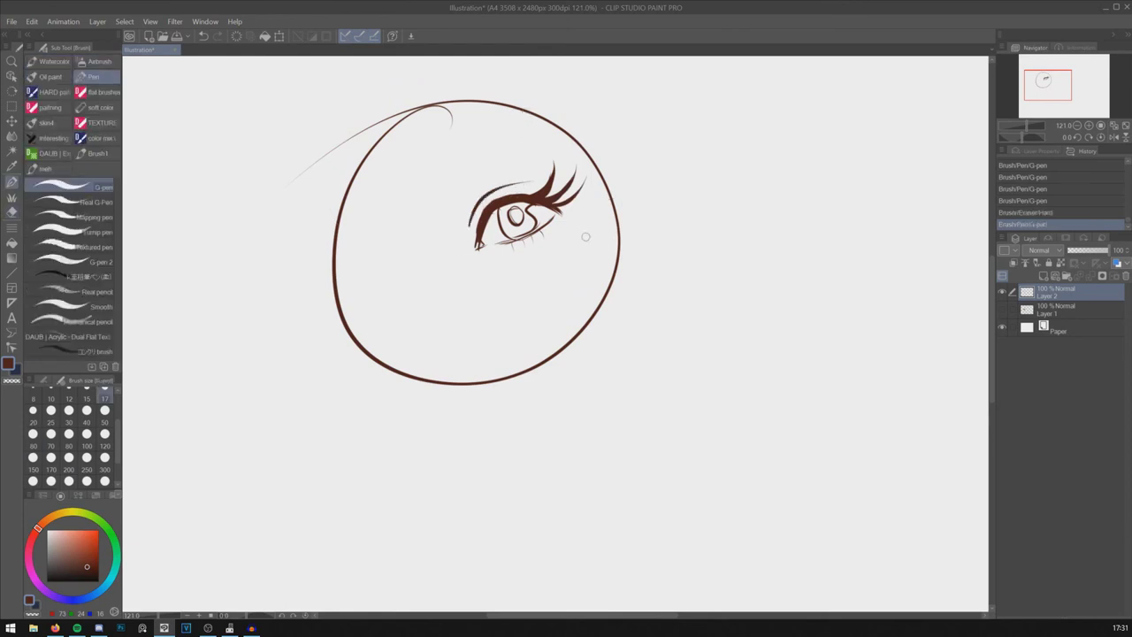
Step: Erase the large circle and stray curve around the eye with the Hard eraser and return to the G-pen
{"action": "key", "text": "e"}
{"action": "mouse_move", "coordinate": [352, 347]}
{"action": "left_mouse_down"}
{"action": "mouse_move", "coordinate": [310, 180]}
{"action": "mouse_move", "coordinate": [483, 104]}
{"action": "mouse_move", "coordinate": [540, 101]}
{"action": "mouse_move", "coordinate": [624, 245]}
{"action": "mouse_move", "coordinate": [566, 328]}
{"action": "mouse_move", "coordinate": [444, 377]}
{"action": "mouse_move", "coordinate": [520, 361]}
{"action": "left_mouse_up"}
{"action": "key", "text": "p"}
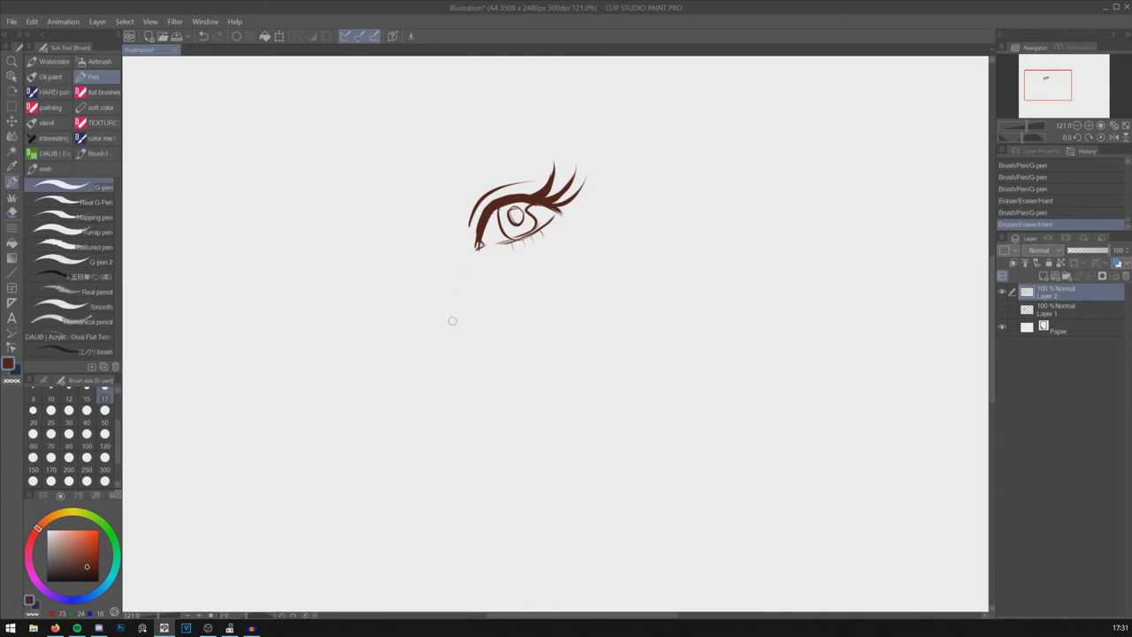
Step: Sketch small nose marks below the eye and a short, narrow brow above its inner corner
{"action": "left_click_drag", "start_coordinate": [444, 337], "coordinate": [470, 335]}
{"action": "left_click_drag", "start_coordinate": [480, 327], "coordinate": [481, 339]}
{"action": "mouse_move", "coordinate": [459, 166]}
{"action": "left_mouse_down"}
{"action": "mouse_move", "coordinate": [445, 204]}
{"action": "mouse_move", "coordinate": [516, 322]}
{"action": "mouse_move", "coordinate": [482, 207]}
{"action": "left_mouse_up"}
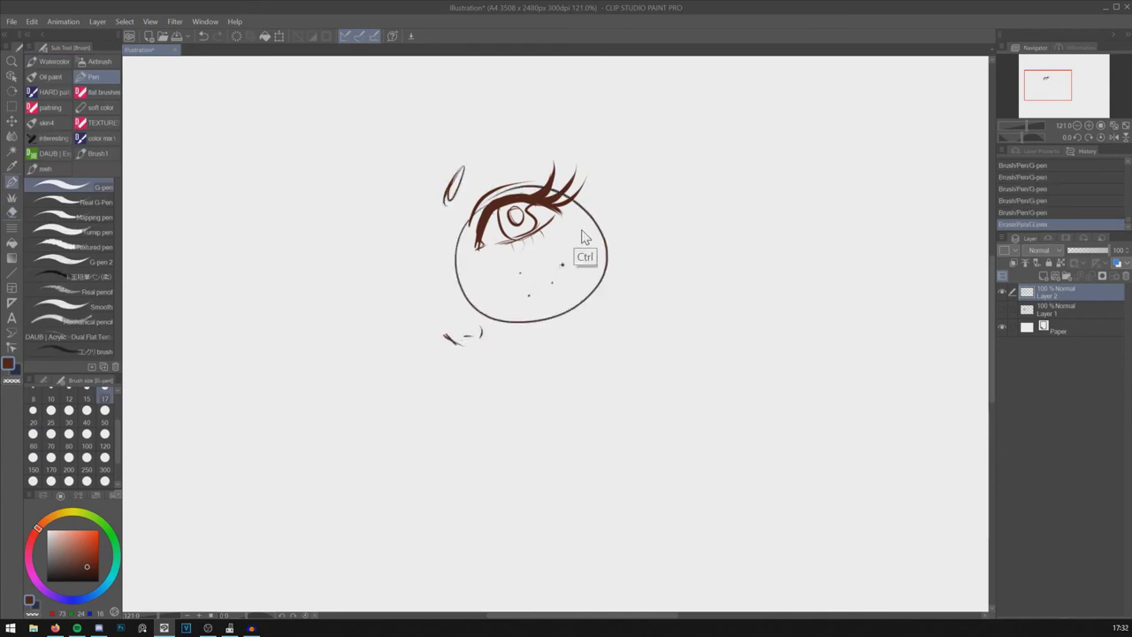
Step: Undo the circle around the eye and redraw it as a thinner, rounder eyeglass-like outline
{"action": "key", "text": "ctrl+z"}
{"action": "mouse_move", "coordinate": [547, 174]}
{"action": "left_mouse_down"}
{"action": "mouse_move", "coordinate": [464, 234]}
{"action": "mouse_move", "coordinate": [526, 311]}
{"action": "left_mouse_up"}
{"action": "left_click_drag", "start_coordinate": [572, 186], "coordinate": [559, 304]}
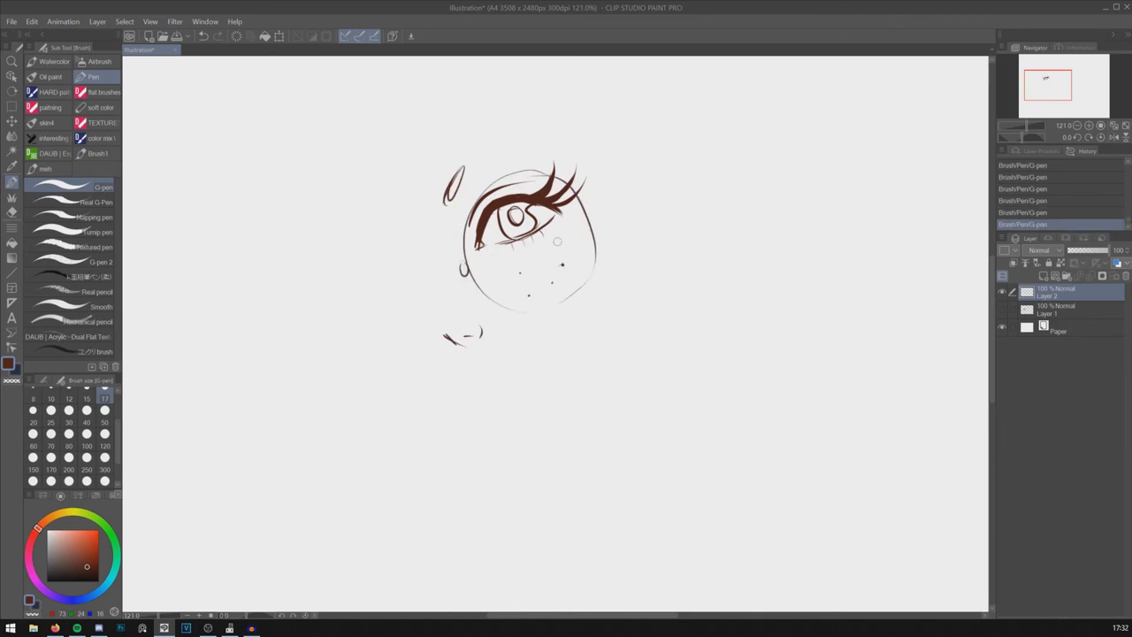
{"action": "key", "text": "ctrl+z"}
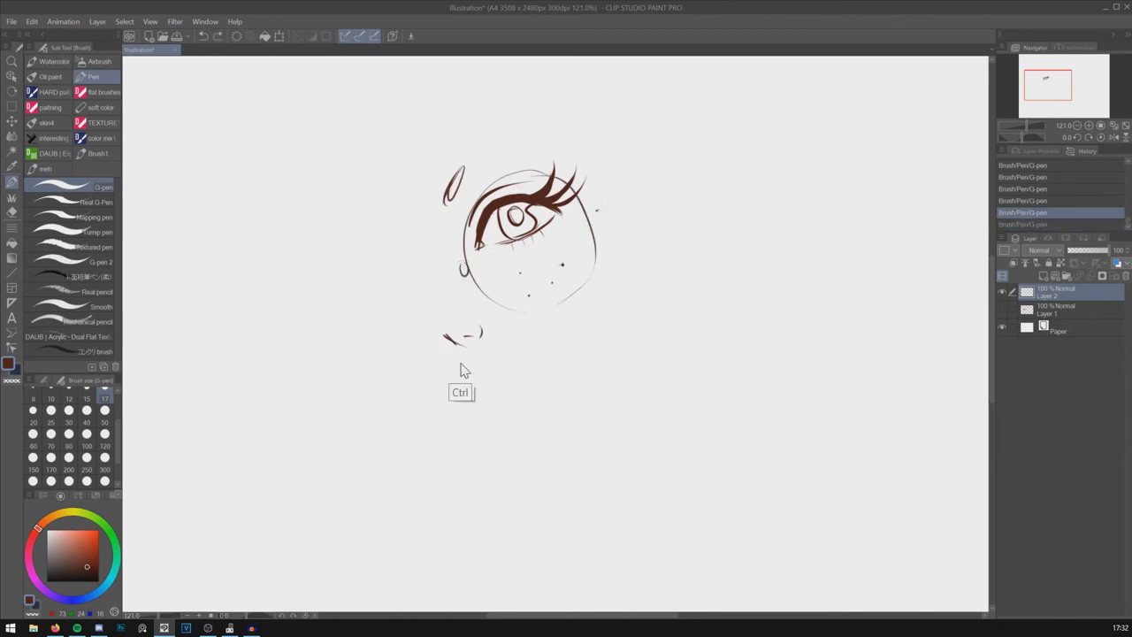
Step: Erase the rough stroke at the nose with the Hard eraser and redraw it as fine G-pen lines
{"action": "mouse_move", "coordinate": [433, 348]}
{"action": "left_mouse_down"}
{"action": "mouse_move", "coordinate": [453, 339]}
{"action": "mouse_move", "coordinate": [450, 352]}
{"action": "mouse_move", "coordinate": [457, 340]}
{"action": "left_mouse_up"}
{"action": "key", "text": "ctrl+z"}
{"action": "key", "text": "ctrl+z"}
{"action": "key", "text": "ctrl+z"}
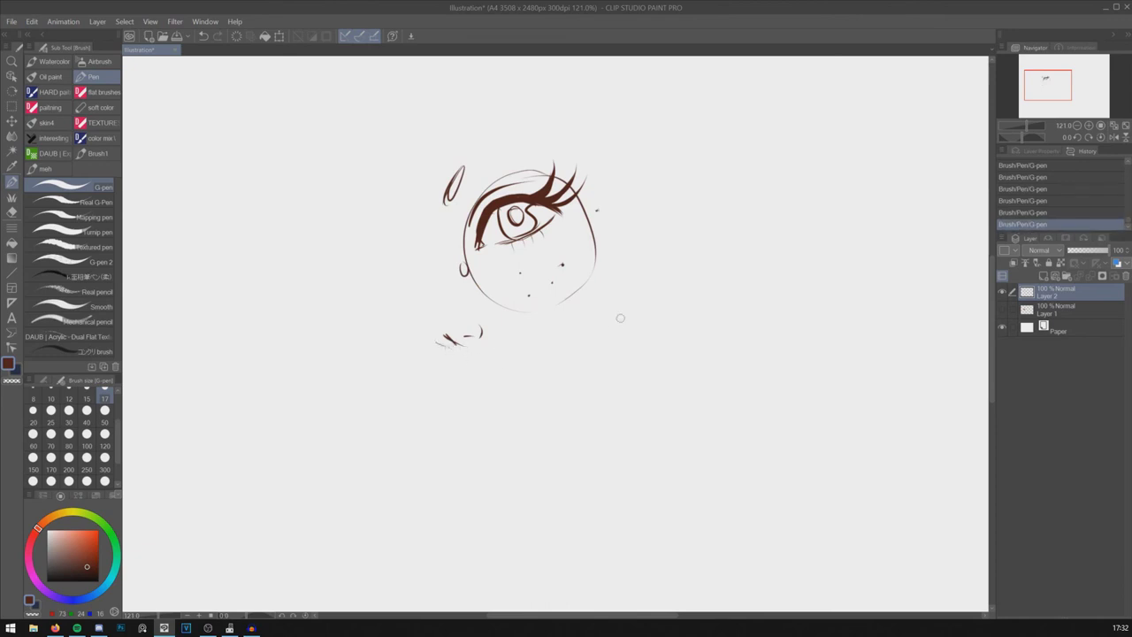
{"action": "key", "text": "e"}
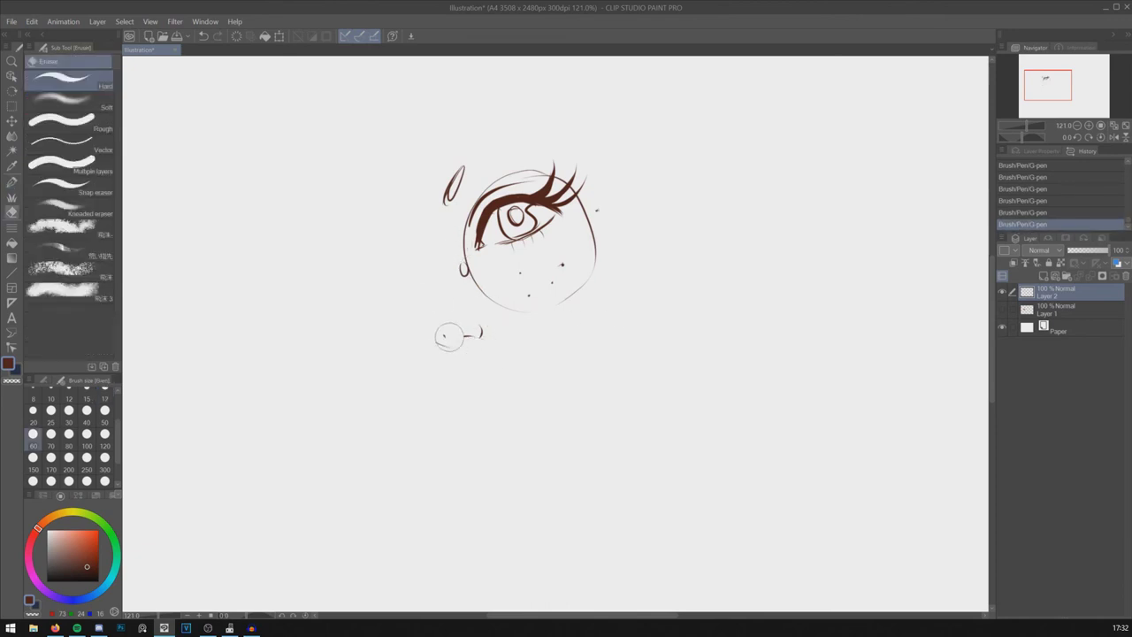
{"action": "key", "text": "b"}
{"action": "left_click_drag", "start_coordinate": [440, 341], "coordinate": [450, 346]}
{"action": "key", "text": "ctrl+z"}
{"action": "key", "text": "ctrl+z"}
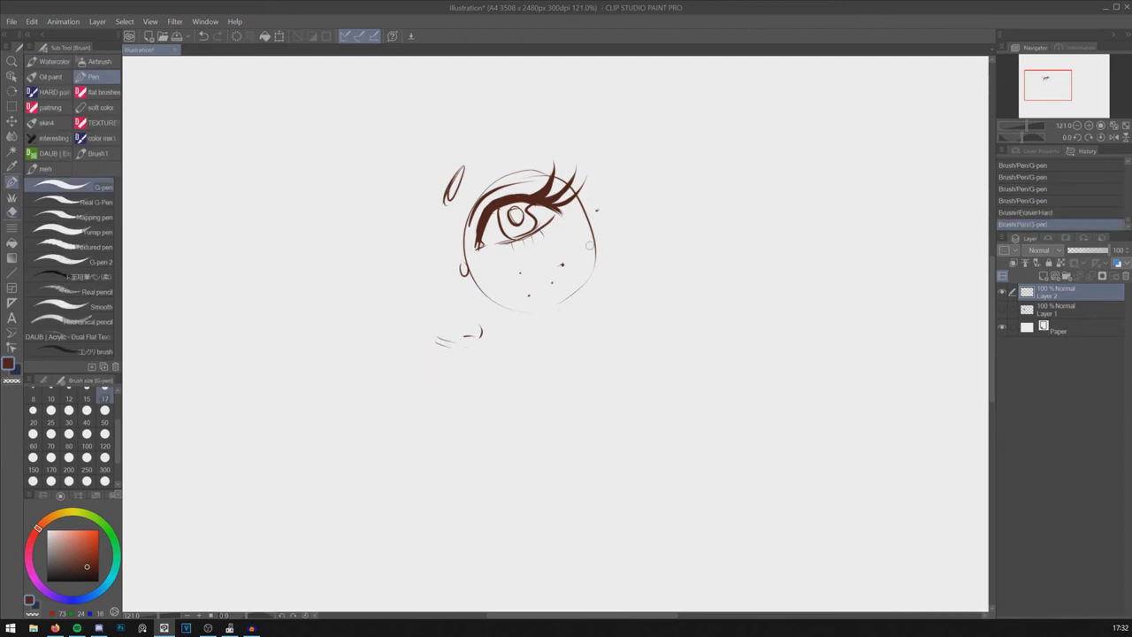
Step: Shade the iris and pupil beneath the upper lash line with fine G-pen strokes
{"action": "left_click_drag", "start_coordinate": [506, 214], "coordinate": [497, 217]}
{"action": "key", "text": "ctrl+z"}
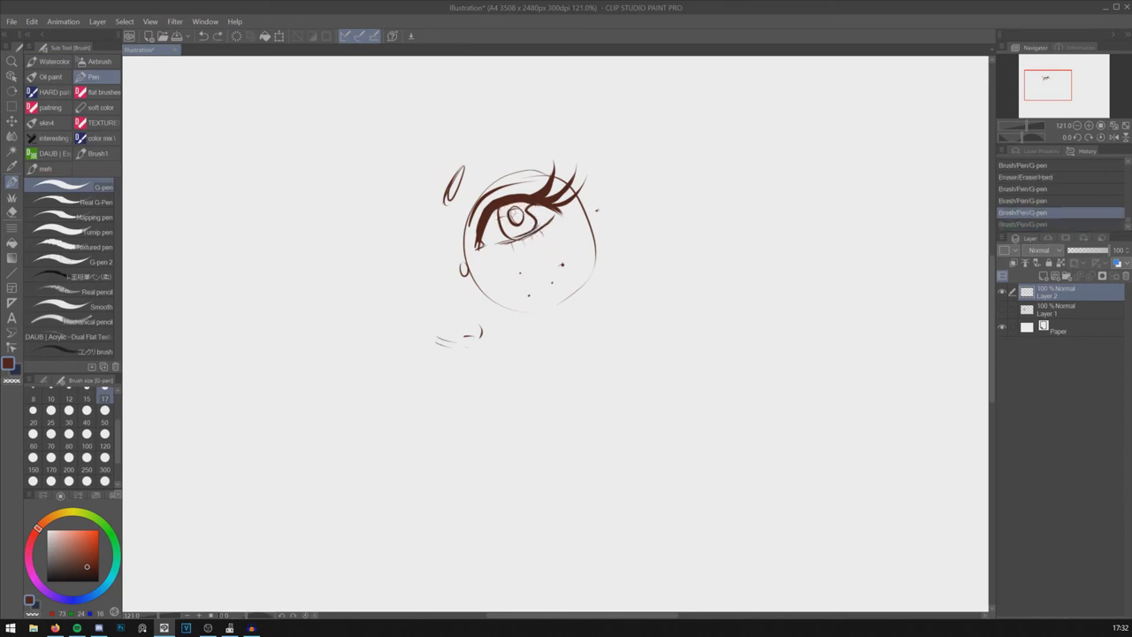
{"action": "mouse_move", "coordinate": [526, 205]}
{"action": "left_mouse_down"}
{"action": "mouse_move", "coordinate": [501, 213]}
{"action": "mouse_move", "coordinate": [529, 225]}
{"action": "left_mouse_up"}
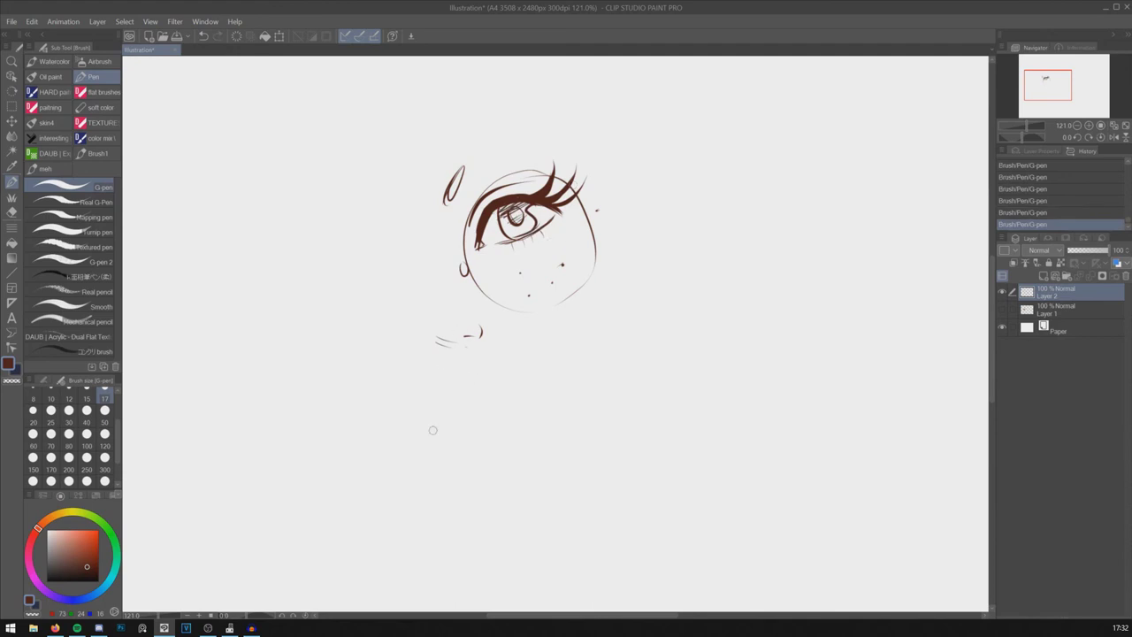
Step: Sketch the mouth below the nose, marking the upper lip, mouth corner and lower lip with short strokes
{"action": "left_click_drag", "start_coordinate": [465, 374], "coordinate": [483, 371]}
{"action": "left_click_drag", "start_coordinate": [511, 372], "coordinate": [521, 365]}
{"action": "mouse_move", "coordinate": [479, 395]}
{"action": "left_mouse_down"}
{"action": "mouse_move", "coordinate": [494, 385]}
{"action": "mouse_move", "coordinate": [514, 407]}
{"action": "left_mouse_up"}
Step: Draw a small heart on the cheek and a curved jawline running down to the chin
{"action": "left_click_drag", "start_coordinate": [582, 295], "coordinate": [593, 285]}
{"action": "mouse_move", "coordinate": [505, 475]}
{"action": "left_mouse_down"}
{"action": "mouse_move", "coordinate": [541, 457]}
{"action": "mouse_move", "coordinate": [590, 371]}
{"action": "left_mouse_up"}
{"action": "left_click_drag", "start_coordinate": [567, 420], "coordinate": [601, 277]}
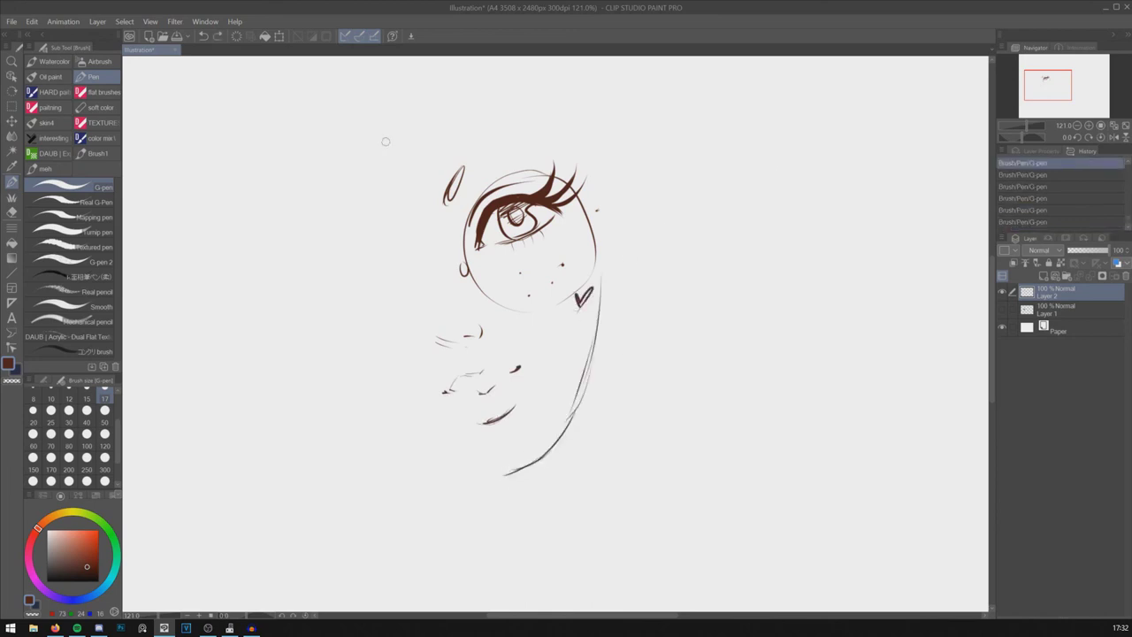
Step: Draw the fringe above the eye as a row of overlapping curved hair strands
{"action": "mouse_move", "coordinate": [373, 114]}
{"action": "left_mouse_down"}
{"action": "mouse_move", "coordinate": [357, 201]}
{"action": "mouse_move", "coordinate": [341, 195]}
{"action": "mouse_move", "coordinate": [378, 111]}
{"action": "left_mouse_up"}
{"action": "left_click_drag", "start_coordinate": [393, 204], "coordinate": [386, 113]}
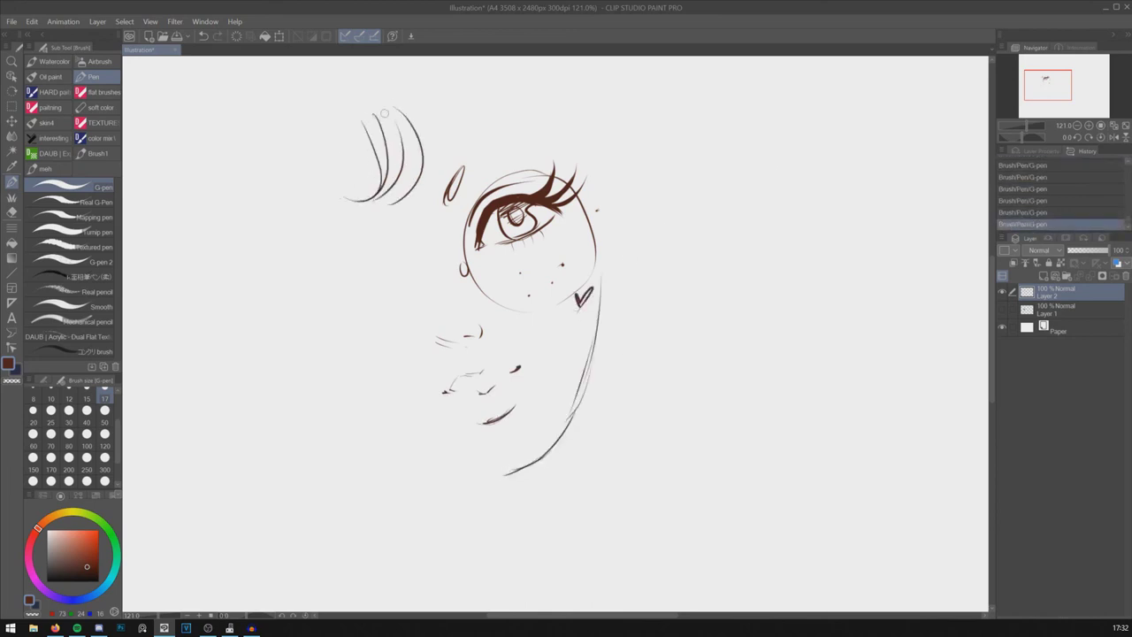
{"action": "left_click_drag", "start_coordinate": [420, 190], "coordinate": [437, 124]}
{"action": "left_click_drag", "start_coordinate": [372, 178], "coordinate": [341, 119]}
{"action": "left_click_drag", "start_coordinate": [460, 177], "coordinate": [446, 93]}
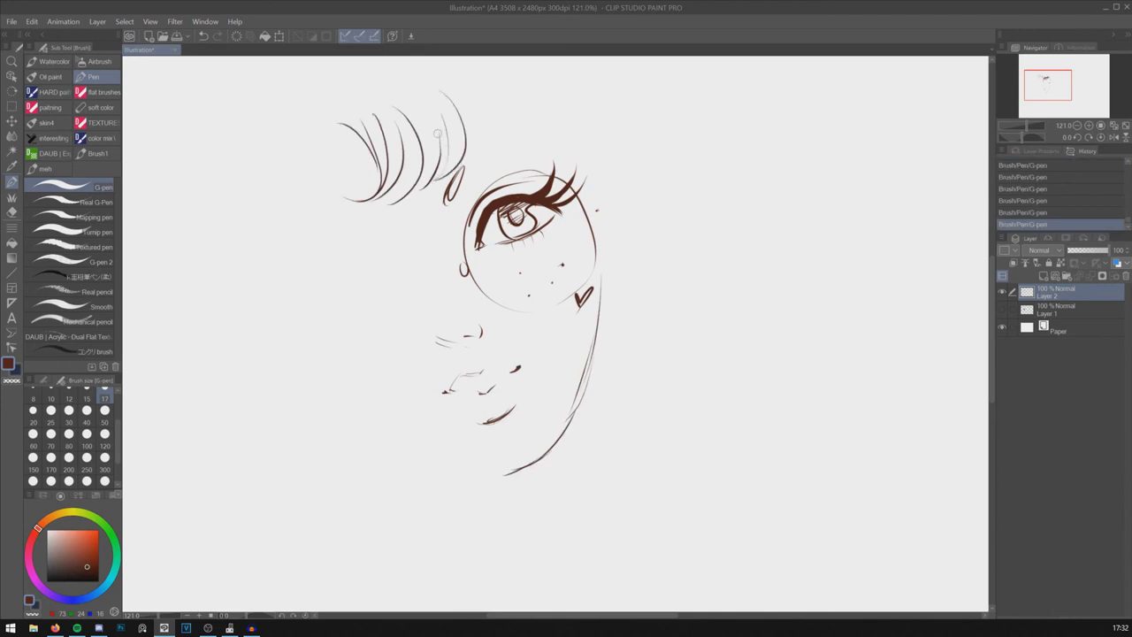
{"action": "mouse_move", "coordinate": [442, 141]}
{"action": "left_mouse_down"}
{"action": "mouse_move", "coordinate": [395, 85]}
{"action": "mouse_move", "coordinate": [478, 131]}
{"action": "left_mouse_up"}
{"action": "left_click_drag", "start_coordinate": [469, 177], "coordinate": [500, 129]}
{"action": "left_click_drag", "start_coordinate": [493, 73], "coordinate": [476, 176]}
{"action": "left_click_drag", "start_coordinate": [483, 175], "coordinate": [529, 133]}
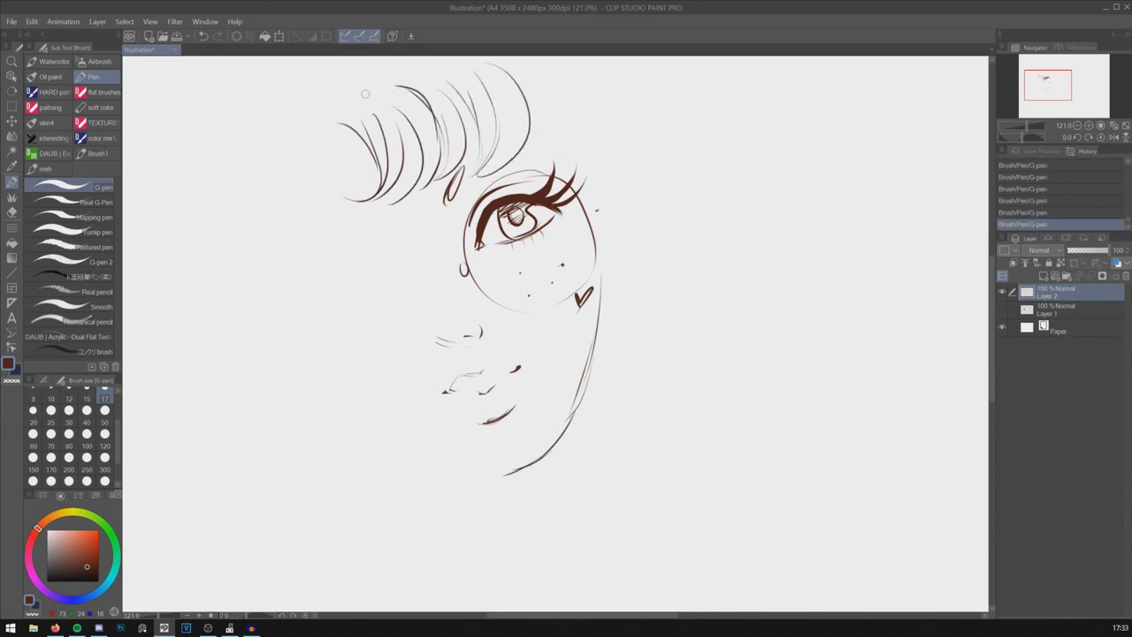
Step: Outline a rounded curl at the outer end of the fringe, undoing the surplus strokes
{"action": "mouse_move", "coordinate": [320, 118]}
{"action": "left_mouse_down"}
{"action": "mouse_move", "coordinate": [317, 205]}
{"action": "mouse_move", "coordinate": [339, 203]}
{"action": "mouse_move", "coordinate": [337, 172]}
{"action": "left_mouse_up"}
{"action": "key", "text": "ctrl+z"}
{"action": "key", "text": "ctrl+z"}
{"action": "key", "text": "ctrl+z"}
{"action": "key", "text": "ctrl+z"}
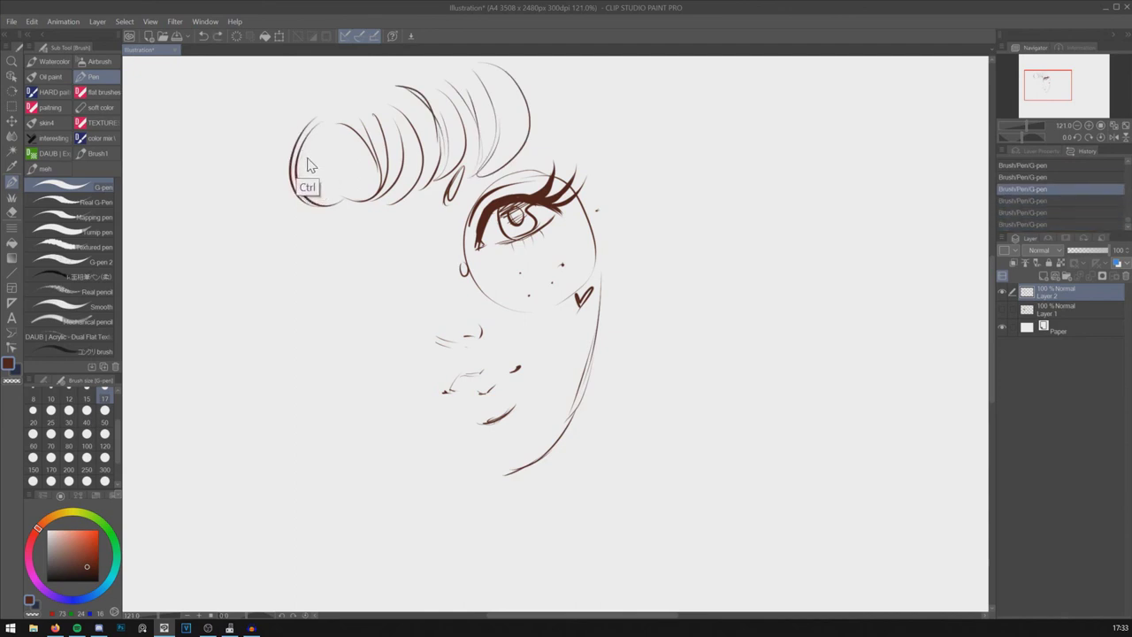
{"action": "mouse_move", "coordinate": [315, 123]}
{"action": "left_mouse_down"}
{"action": "mouse_move", "coordinate": [305, 151]}
{"action": "mouse_move", "coordinate": [323, 183]}
{"action": "mouse_move", "coordinate": [349, 118]}
{"action": "mouse_move", "coordinate": [311, 207]}
{"action": "left_mouse_up"}
{"action": "key", "text": "ctrl+z"}
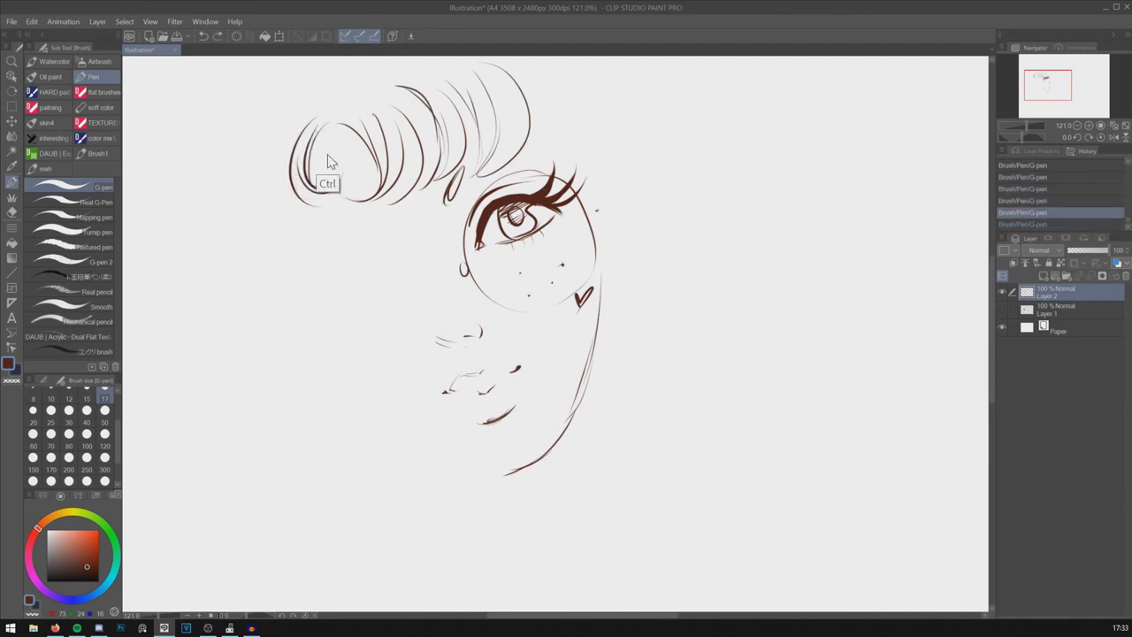
{"action": "key", "text": "ctrl+z"}
{"action": "key", "text": "ctrl+z"}
{"action": "left_click_drag", "start_coordinate": [329, 123], "coordinate": [360, 166]}
{"action": "key", "text": "ctrl+z"}
{"action": "key", "text": "ctrl+z"}
{"action": "mouse_move", "coordinate": [319, 123]}
{"action": "left_mouse_down"}
{"action": "mouse_move", "coordinate": [300, 162]}
{"action": "mouse_move", "coordinate": [357, 166]}
{"action": "left_mouse_up"}
{"action": "key", "text": "ctrl+z"}
{"action": "key", "text": "ctrl+z"}
{"action": "key", "text": "ctrl+z"}
Step: Draw a heart-shaped inner line in the fringe's end curl and extend the fringe's other end with longer curved strands
{"action": "mouse_move", "coordinate": [315, 124]}
{"action": "left_mouse_down"}
{"action": "mouse_move", "coordinate": [308, 141]}
{"action": "mouse_move", "coordinate": [342, 184]}
{"action": "left_mouse_up"}
{"action": "mouse_move", "coordinate": [294, 168]}
{"action": "left_mouse_down"}
{"action": "mouse_move", "coordinate": [294, 188]}
{"action": "mouse_move", "coordinate": [344, 175]}
{"action": "left_mouse_up"}
{"action": "mouse_move", "coordinate": [311, 134]}
{"action": "left_mouse_down"}
{"action": "mouse_move", "coordinate": [342, 185]}
{"action": "mouse_move", "coordinate": [381, 161]}
{"action": "mouse_move", "coordinate": [386, 182]}
{"action": "mouse_move", "coordinate": [350, 127]}
{"action": "left_mouse_up"}
{"action": "left_click_drag", "start_coordinate": [544, 143], "coordinate": [504, 57]}
{"action": "mouse_move", "coordinate": [566, 154]}
{"action": "left_mouse_down"}
{"action": "mouse_move", "coordinate": [570, 113]}
{"action": "mouse_move", "coordinate": [520, 64]}
{"action": "left_mouse_up"}
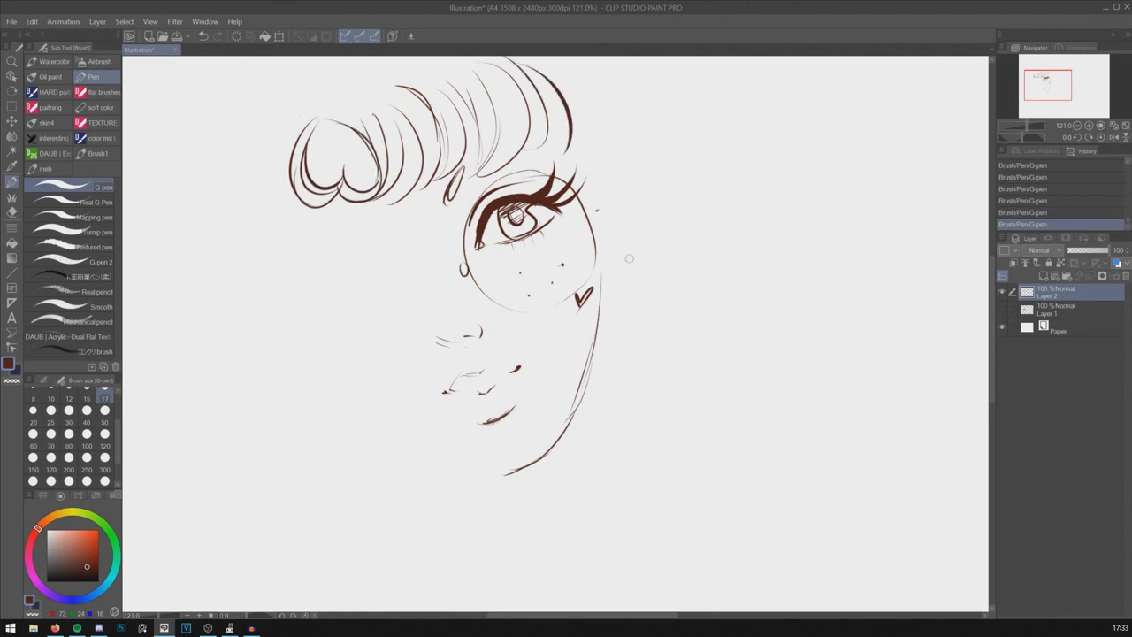
Step: Draw a long pointed elf ear beside the face, with a parallel inner rim and inner ear curve
{"action": "left_click_drag", "start_coordinate": [631, 156], "coordinate": [739, 94]}
{"action": "key", "text": "ctrl+z"}
{"action": "mouse_move", "coordinate": [608, 194]}
{"action": "left_mouse_down"}
{"action": "mouse_move", "coordinate": [722, 91]}
{"action": "mouse_move", "coordinate": [693, 91]}
{"action": "left_mouse_up"}
{"action": "key", "text": "ctrl+z"}
{"action": "left_click_drag", "start_coordinate": [623, 256], "coordinate": [693, 95]}
{"action": "left_click_drag", "start_coordinate": [611, 195], "coordinate": [663, 122]}
{"action": "key", "text": "ctrl+z"}
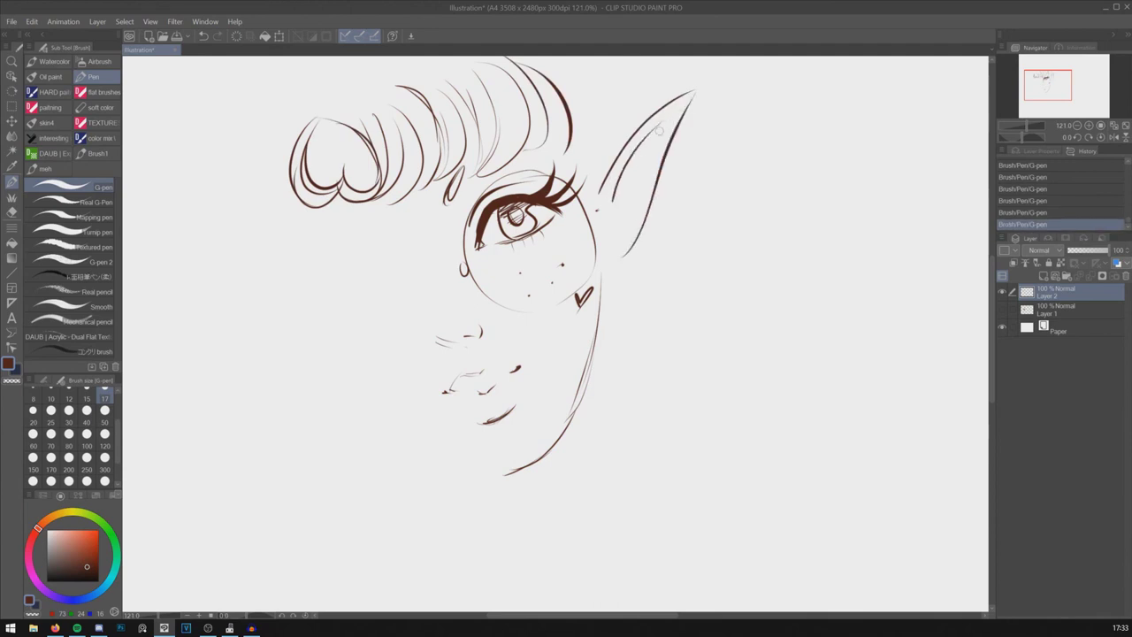
{"action": "left_click_drag", "start_coordinate": [629, 166], "coordinate": [610, 225]}
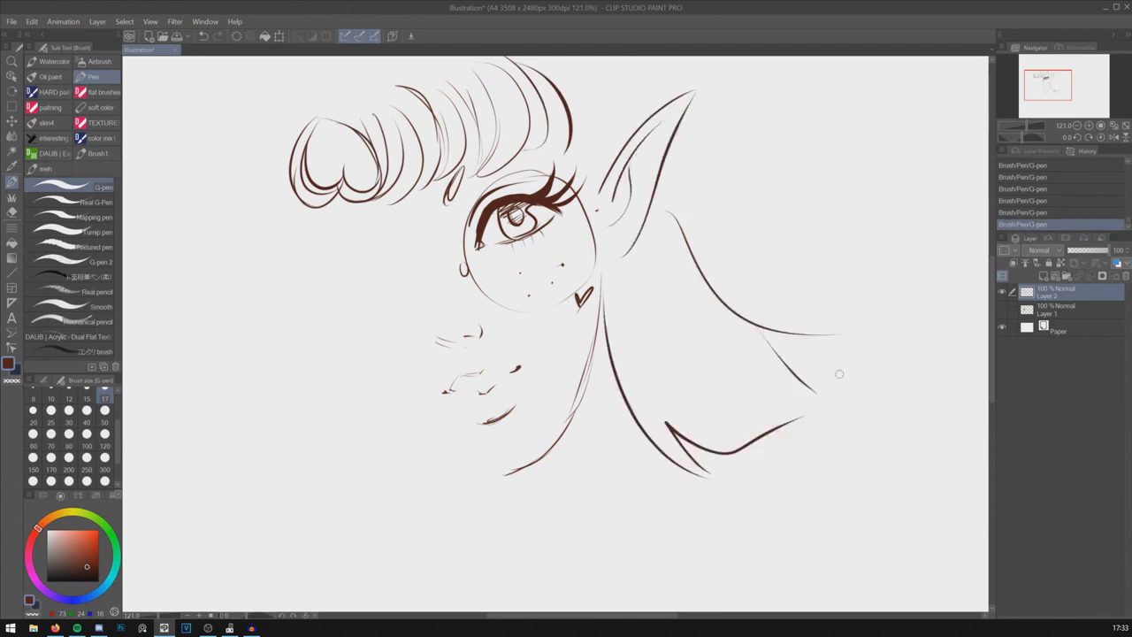
Step: Add a flicked tip to the flowing line beside the face and draw hair strands rising above the ear
{"action": "left_click_drag", "start_coordinate": [831, 336], "coordinate": [871, 366]}
{"action": "left_click_drag", "start_coordinate": [599, 189], "coordinate": [591, 86]}
{"action": "left_click_drag", "start_coordinate": [609, 165], "coordinate": [612, 55]}
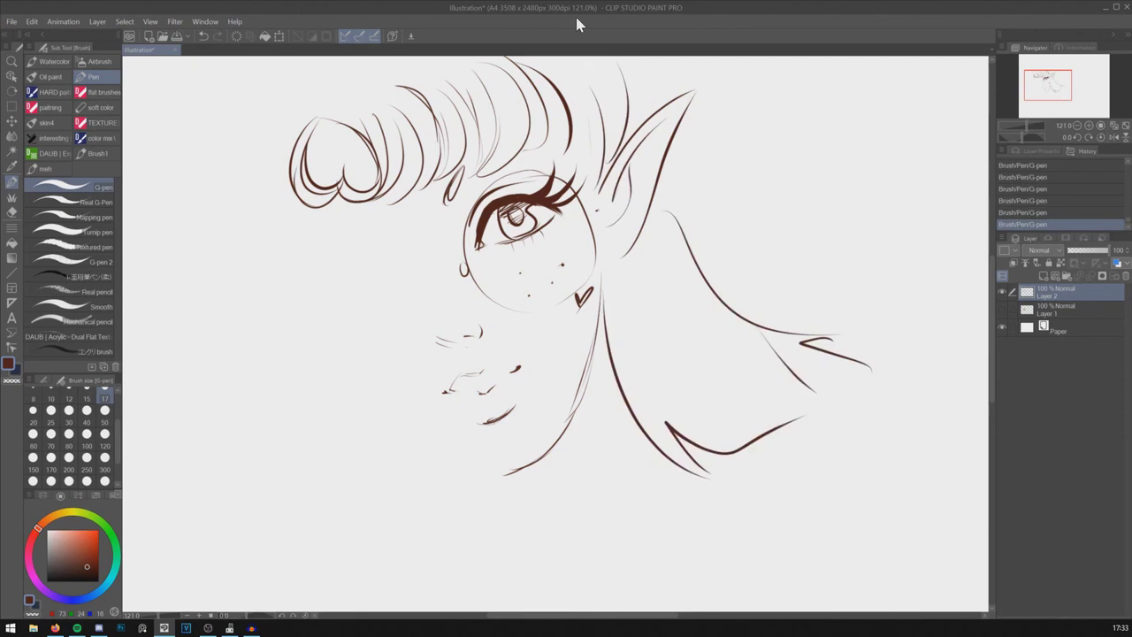
Step: Draw the second eye below the curled fringe, with iris, pupil, crease and long outer lashes
{"action": "left_click_drag", "start_coordinate": [654, 292], "coordinate": [622, 173]}
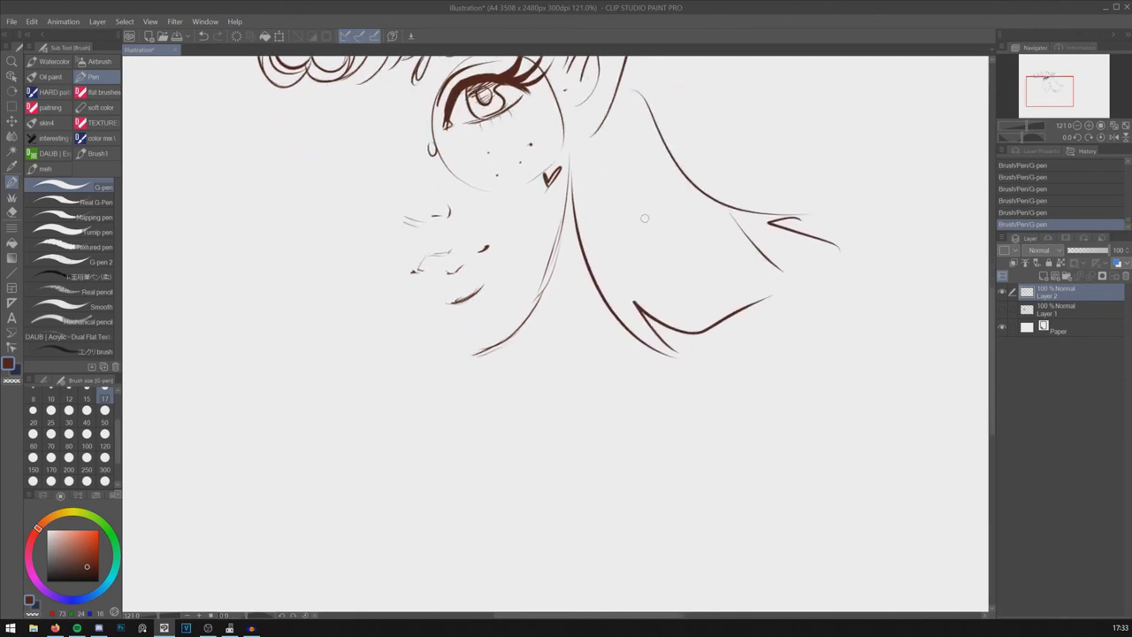
{"action": "left_click_drag", "start_coordinate": [541, 218], "coordinate": [609, 337]}
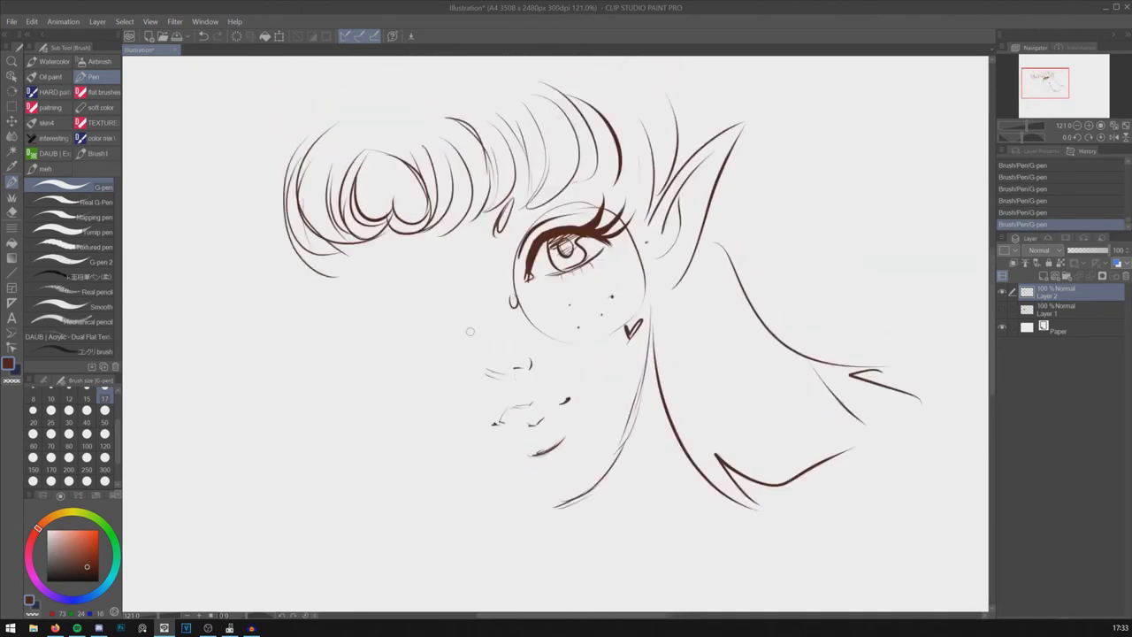
{"action": "mouse_move", "coordinate": [441, 295]}
{"action": "left_mouse_down"}
{"action": "mouse_move", "coordinate": [366, 292]}
{"action": "mouse_move", "coordinate": [391, 284]}
{"action": "left_mouse_up"}
{"action": "mouse_move", "coordinate": [372, 311]}
{"action": "left_mouse_down"}
{"action": "mouse_move", "coordinate": [395, 285]}
{"action": "mouse_move", "coordinate": [380, 288]}
{"action": "left_mouse_up"}
{"action": "left_click_drag", "start_coordinate": [371, 294], "coordinate": [416, 278]}
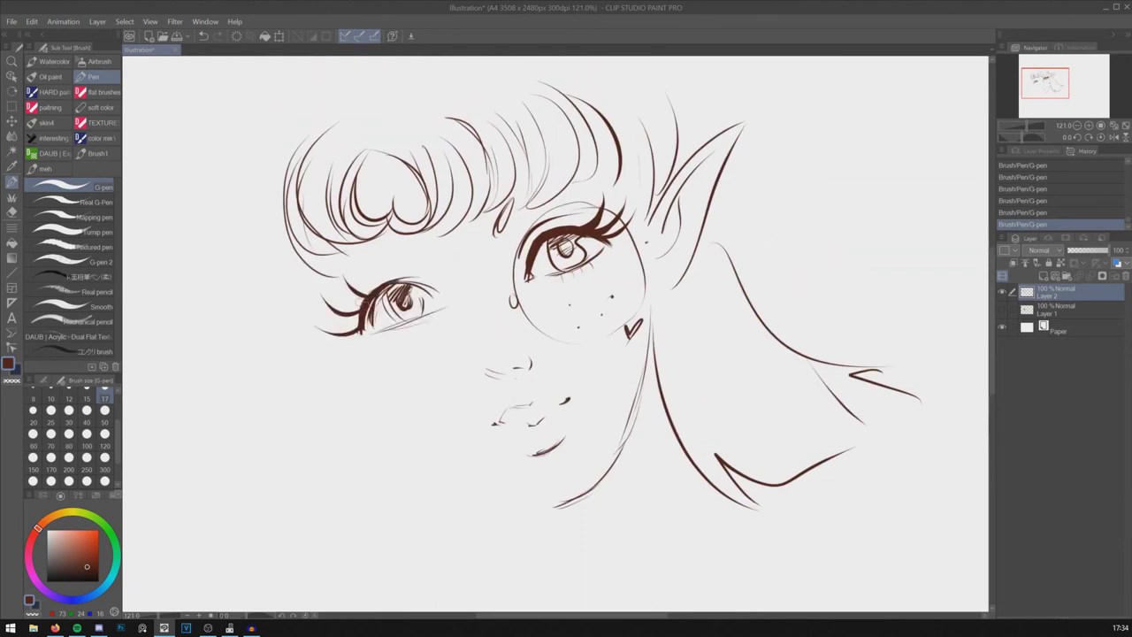
Step: Refine both short brows and complete the other side of the head with a jawline, pointed ear and long hair
{"action": "mouse_move", "coordinate": [365, 293]}
{"action": "left_mouse_down"}
{"action": "mouse_move", "coordinate": [419, 270]}
{"action": "mouse_move", "coordinate": [410, 242]}
{"action": "left_mouse_up"}
{"action": "key", "text": "ctrl+z"}
{"action": "key", "text": "e"}
{"action": "left_click_drag", "start_coordinate": [497, 213], "coordinate": [491, 228]}
{"action": "key", "text": "p"}
{"action": "mouse_move", "coordinate": [406, 241]}
{"action": "left_mouse_down"}
{"action": "mouse_move", "coordinate": [428, 255]}
{"action": "mouse_move", "coordinate": [410, 237]}
{"action": "left_mouse_up"}
{"action": "left_click_drag", "start_coordinate": [509, 205], "coordinate": [497, 232]}
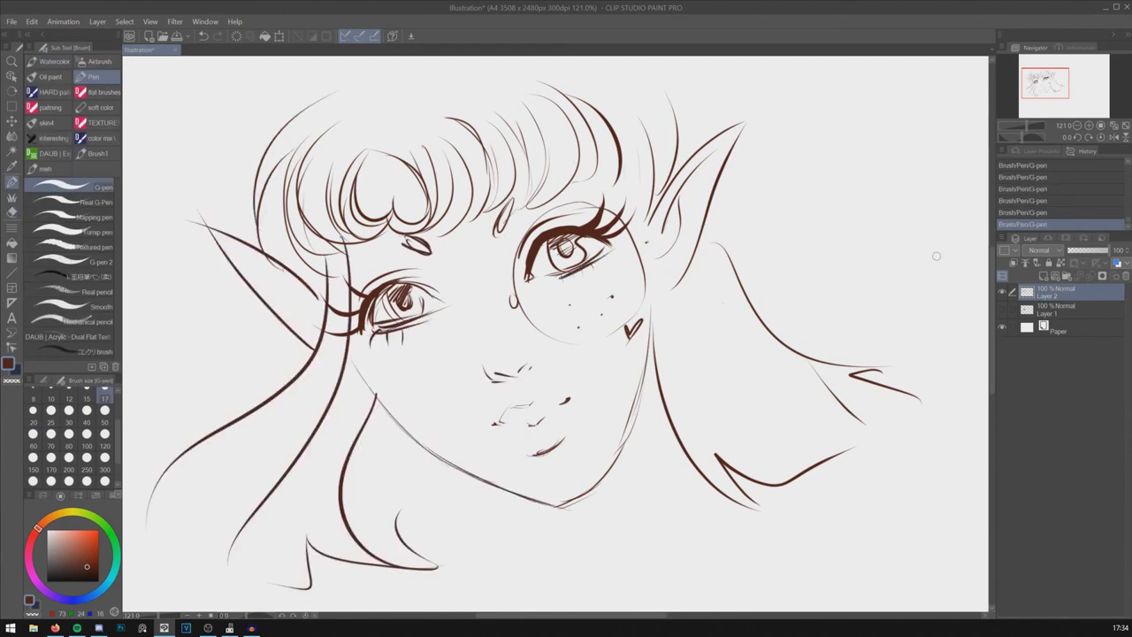
Step: Draw a long flowing hair strand down across the pointed ear beside the face, curving outward at its lower end
{"action": "mouse_move", "coordinate": [679, 172]}
{"action": "left_mouse_down"}
{"action": "mouse_move", "coordinate": [684, 362]}
{"action": "mouse_move", "coordinate": [745, 412]}
{"action": "mouse_move", "coordinate": [825, 418]}
{"action": "left_mouse_up"}
{"action": "scroll", "coordinate": [974, 269], "scroll_direction": "down", "scroll_amount": 5}
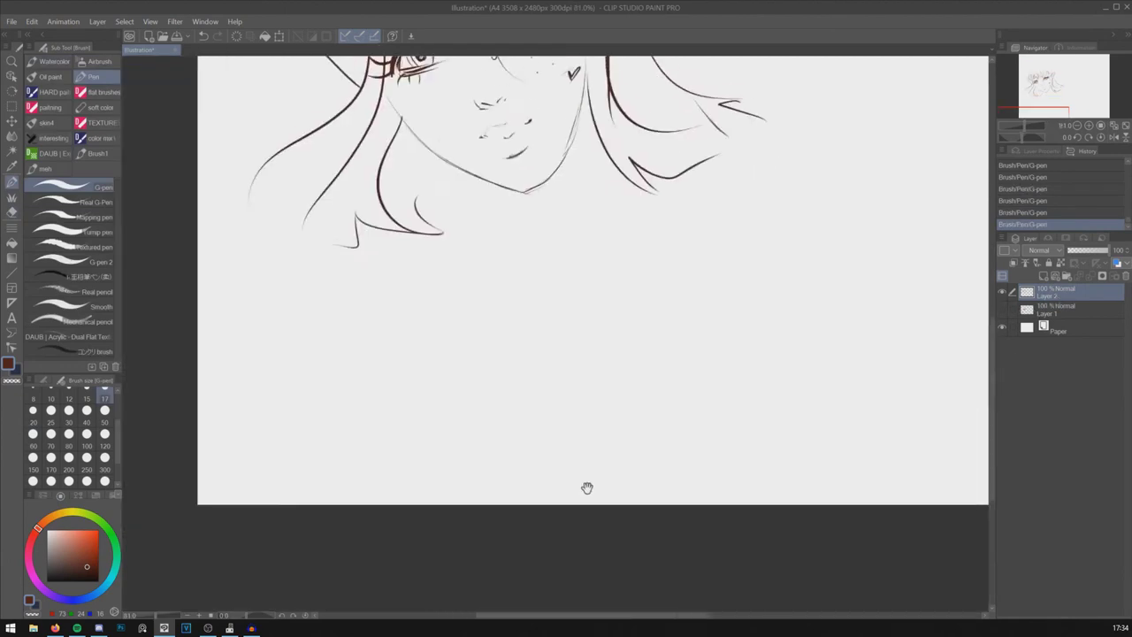
{"action": "left_click_drag", "start_coordinate": [587, 487], "coordinate": [516, 589]}
{"action": "left_click_drag", "start_coordinate": [513, 415], "coordinate": [526, 485]}
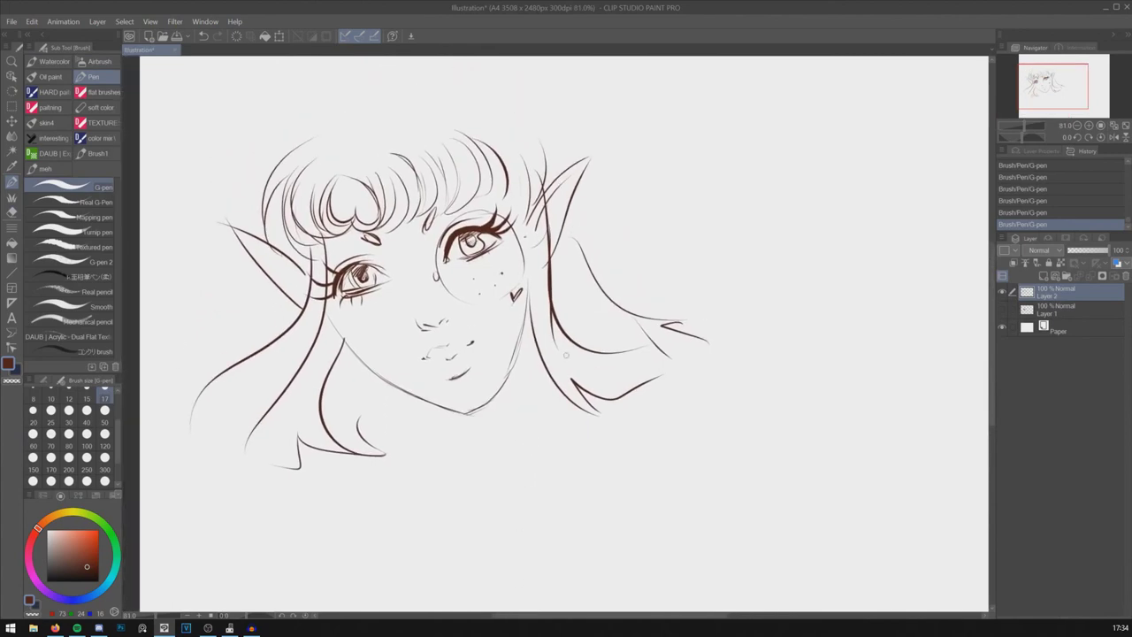
Step: Examine the whole elf portrait sketch and its line quality at several zoom levels
{"action": "scroll", "coordinate": [566, 355], "scroll_direction": "up", "scroll_amount": 2}
{"action": "scroll", "coordinate": [566, 355], "scroll_direction": "down", "scroll_amount": 6}
{"action": "scroll", "coordinate": [566, 355], "scroll_direction": "up", "scroll_amount": 7}
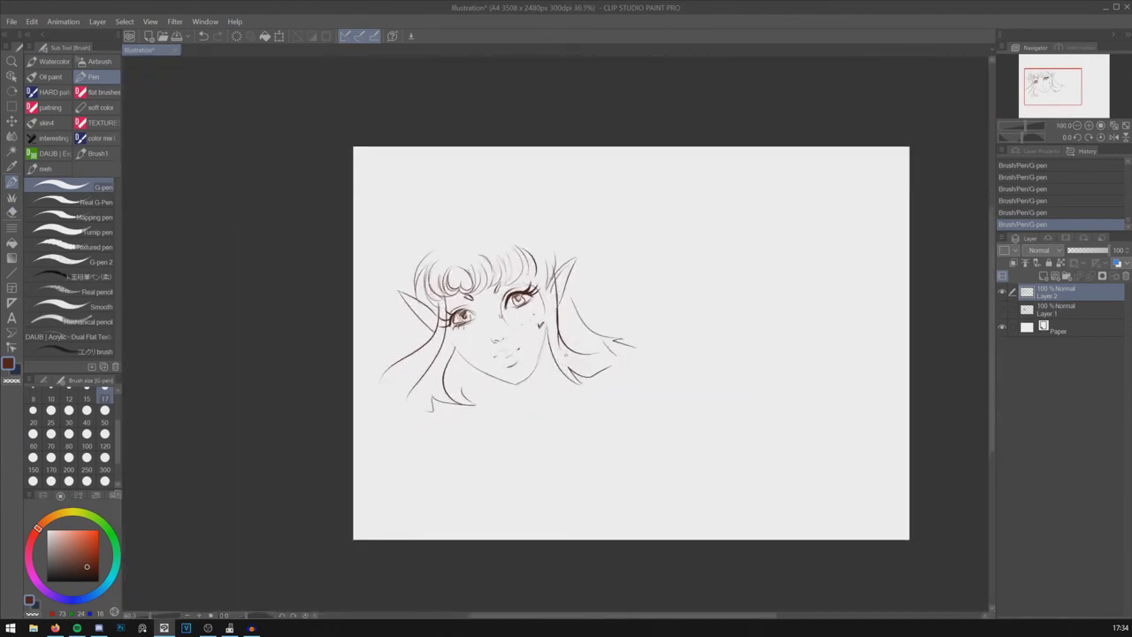
{"action": "scroll", "coordinate": [566, 354], "scroll_direction": "down", "scroll_amount": 6}
{"action": "scroll", "coordinate": [566, 355], "scroll_direction": "up", "scroll_amount": 5}
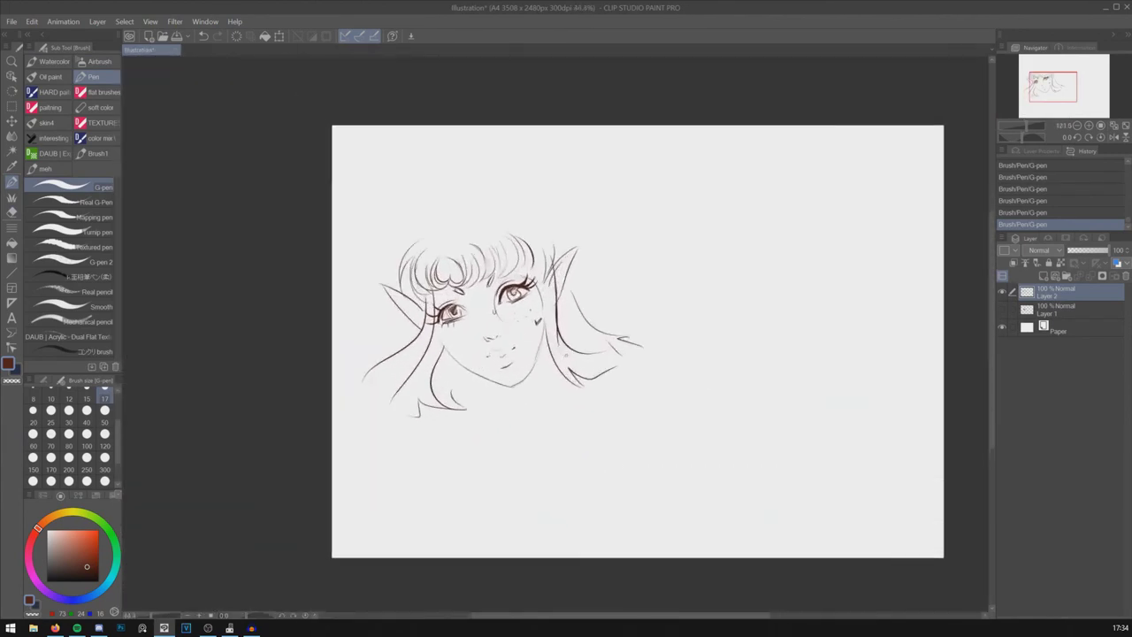
{"action": "left_click_drag", "start_coordinate": [982, 382], "coordinate": [820, 443]}
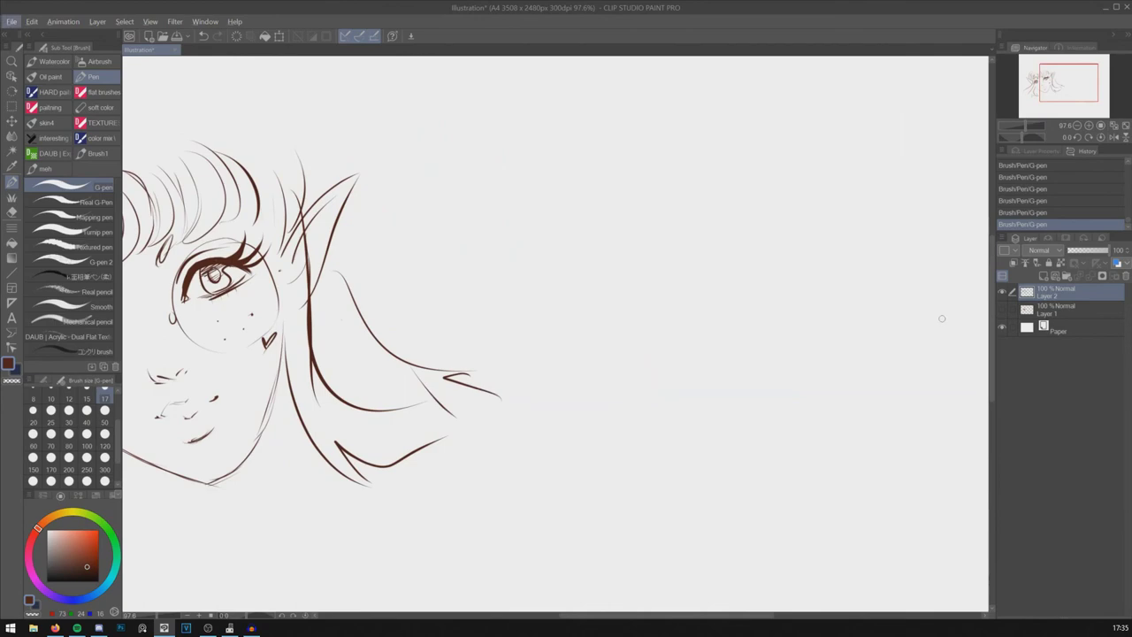
{"action": "scroll", "coordinate": [942, 318], "scroll_direction": "down", "scroll_amount": 9}
{"action": "scroll", "coordinate": [942, 319], "scroll_direction": "up", "scroll_amount": 8}
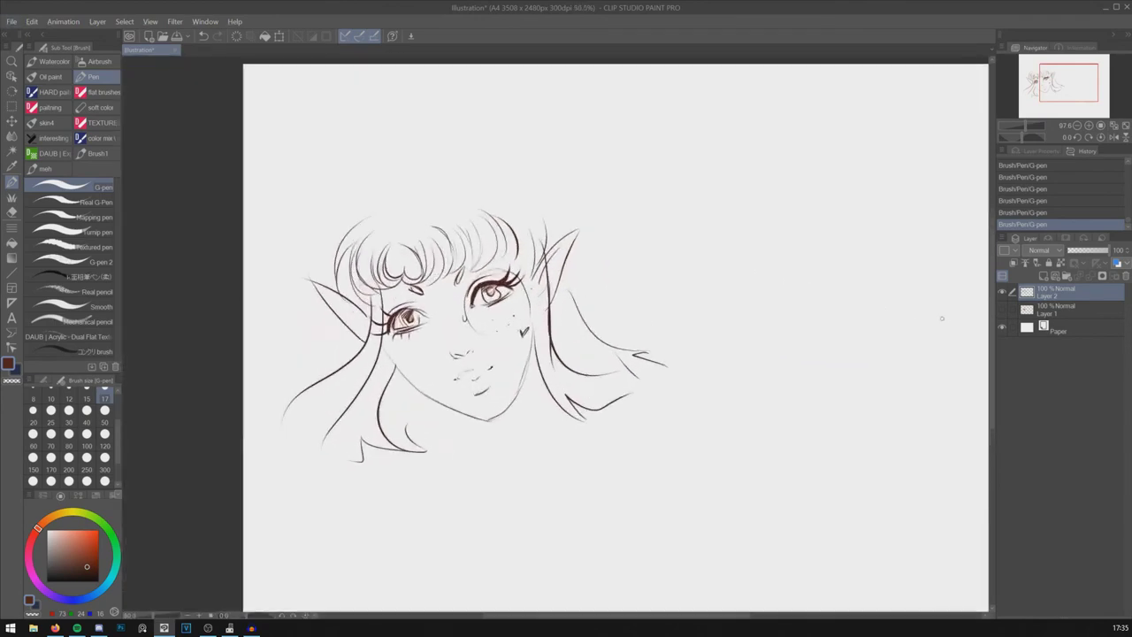
{"action": "scroll", "coordinate": [942, 318], "scroll_direction": "down", "scroll_amount": 5}
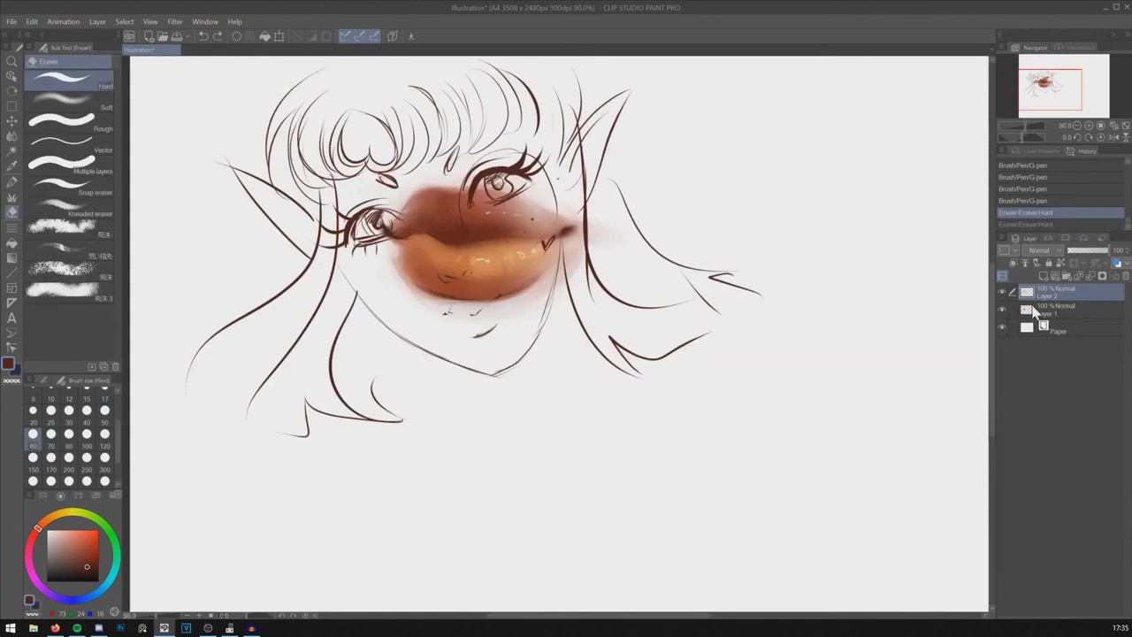
Step: Hide the elf sketch on Layer 2 and add a new raster layer directly above the painted lips on Layer 1
{"action": "left_click", "coordinate": [1027, 308]}
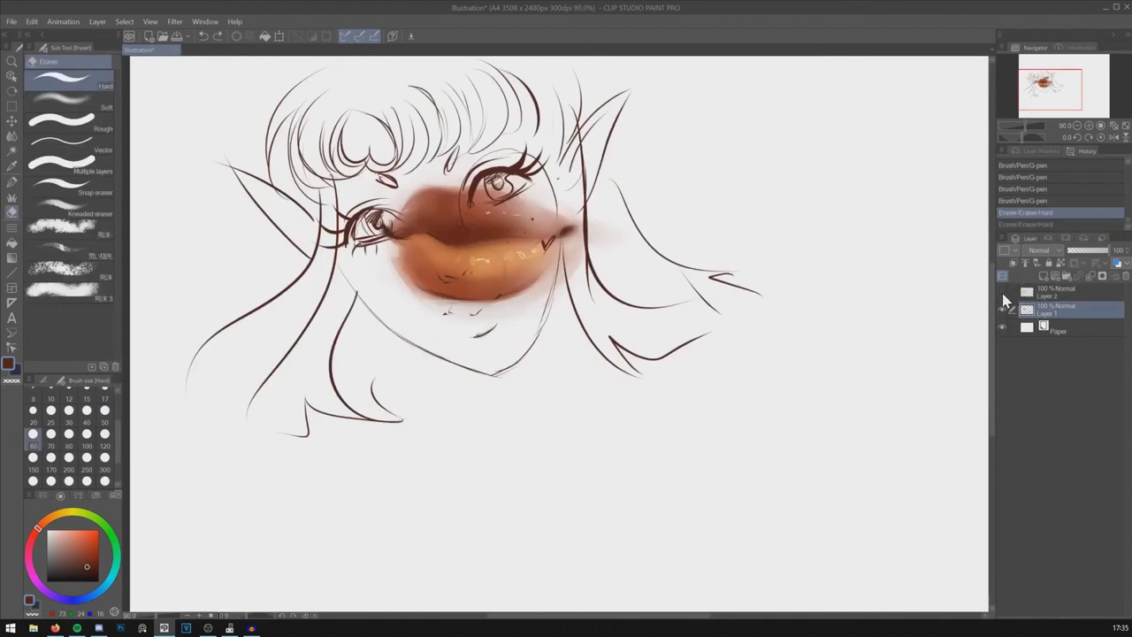
{"action": "left_click", "coordinate": [1003, 294]}
{"action": "left_click_drag", "start_coordinate": [834, 313], "coordinate": [860, 388]}
{"action": "left_click", "coordinate": [1044, 276]}
{"action": "left_click_drag", "start_coordinate": [385, 195], "coordinate": [383, 253]}
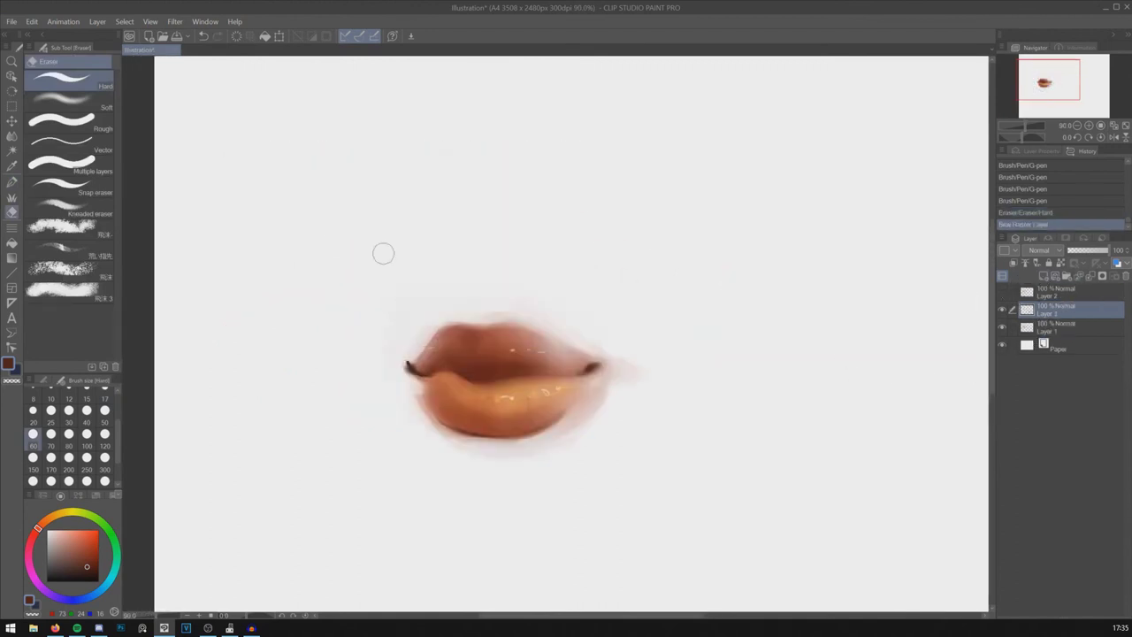
{"action": "left_click_drag", "start_coordinate": [607, 395], "coordinate": [537, 352]}
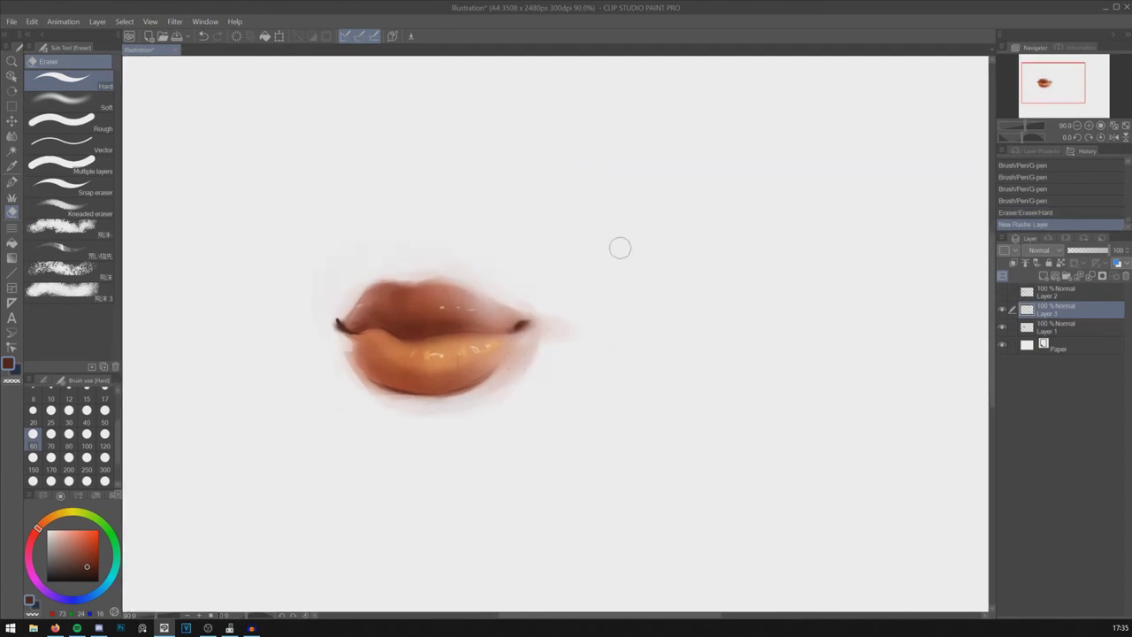
Step: Try small highlight strokes on the lower lip with the G-pen in white sampled from the canvas, and undo them
{"action": "left_click", "coordinate": [589, 280], "text": "alt"}
{"action": "left_click", "coordinate": [87, 397]}
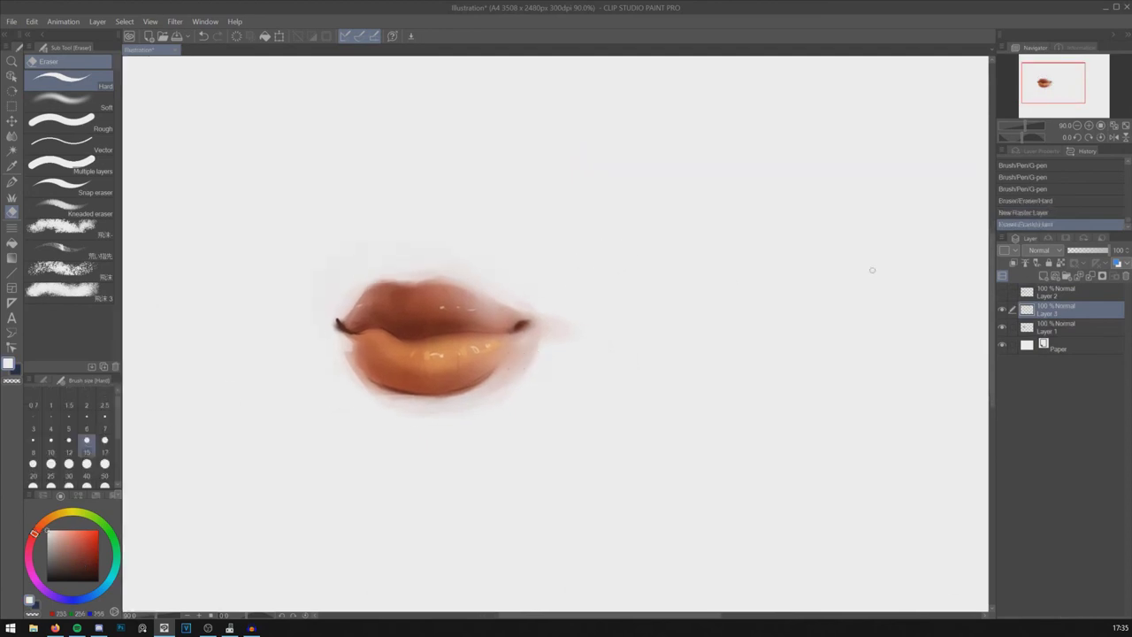
{"action": "left_click", "coordinate": [11, 181]}
{"action": "mouse_move", "coordinate": [461, 348]}
{"action": "left_mouse_down"}
{"action": "mouse_move", "coordinate": [461, 361]}
{"action": "mouse_move", "coordinate": [451, 353]}
{"action": "left_mouse_up"}
{"action": "key", "text": "ctrl+z"}
{"action": "key", "text": "ctrl+z"}
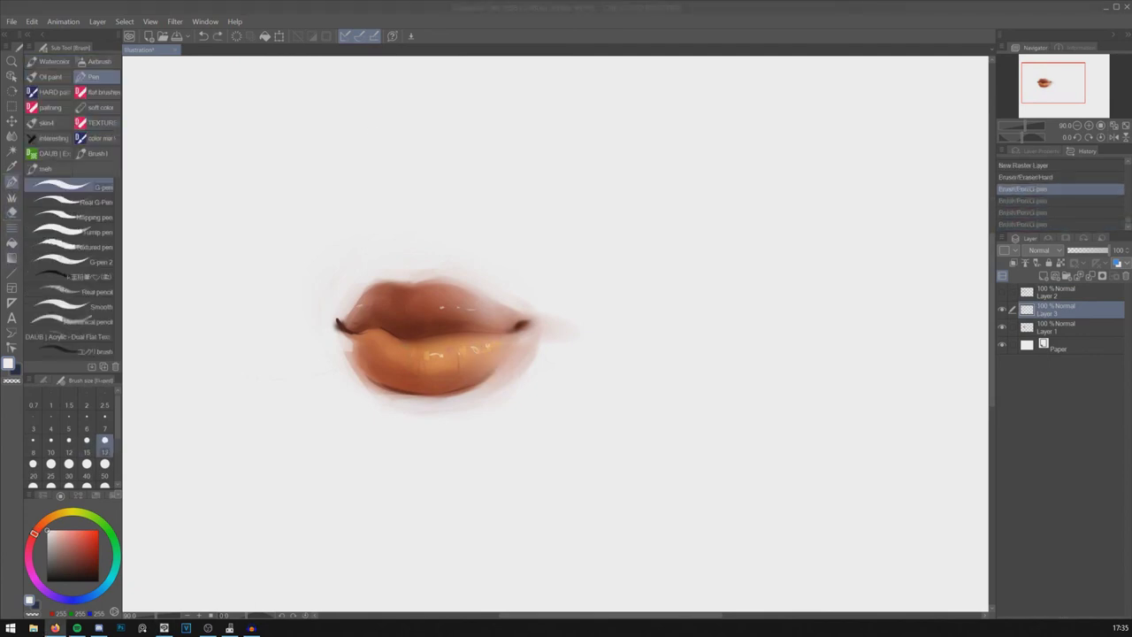
Step: Sample dark red-brown from the upper lip and paint G-pen strokes along the lip parting near the mouth corner, comparing with and without them
{"action": "left_click", "coordinate": [392, 329], "text": "alt"}
{"action": "left_click", "coordinate": [396, 324], "text": "alt"}
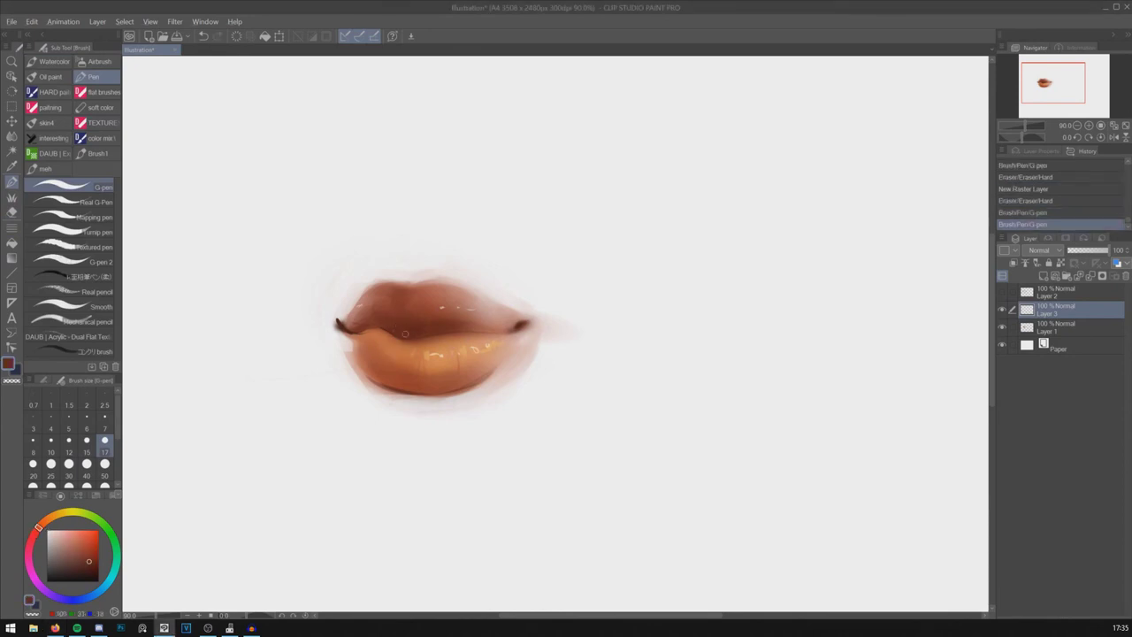
{"action": "left_click_drag", "start_coordinate": [358, 334], "coordinate": [382, 329]}
{"action": "left_click_drag", "start_coordinate": [367, 331], "coordinate": [390, 330]}
{"action": "key", "text": "ctrl+z"}
{"action": "key", "text": "ctrl+z"}
{"action": "key", "text": "ctrl+y"}
{"action": "key", "text": "ctrl+y"}
{"action": "left_click_drag", "start_coordinate": [697, 194], "coordinate": [624, 221]}
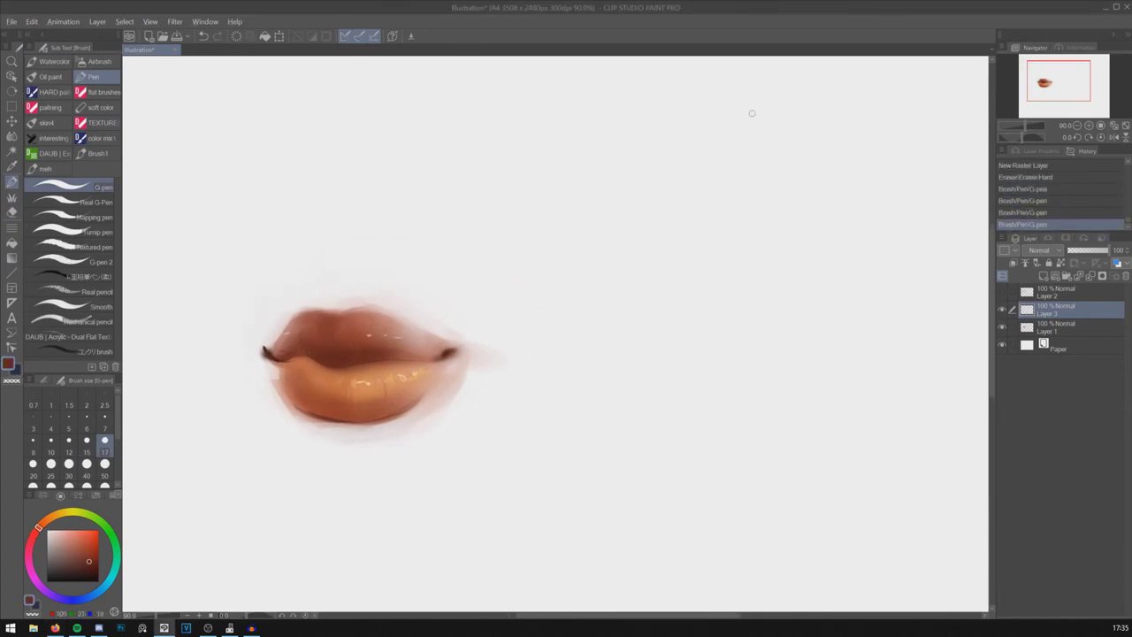